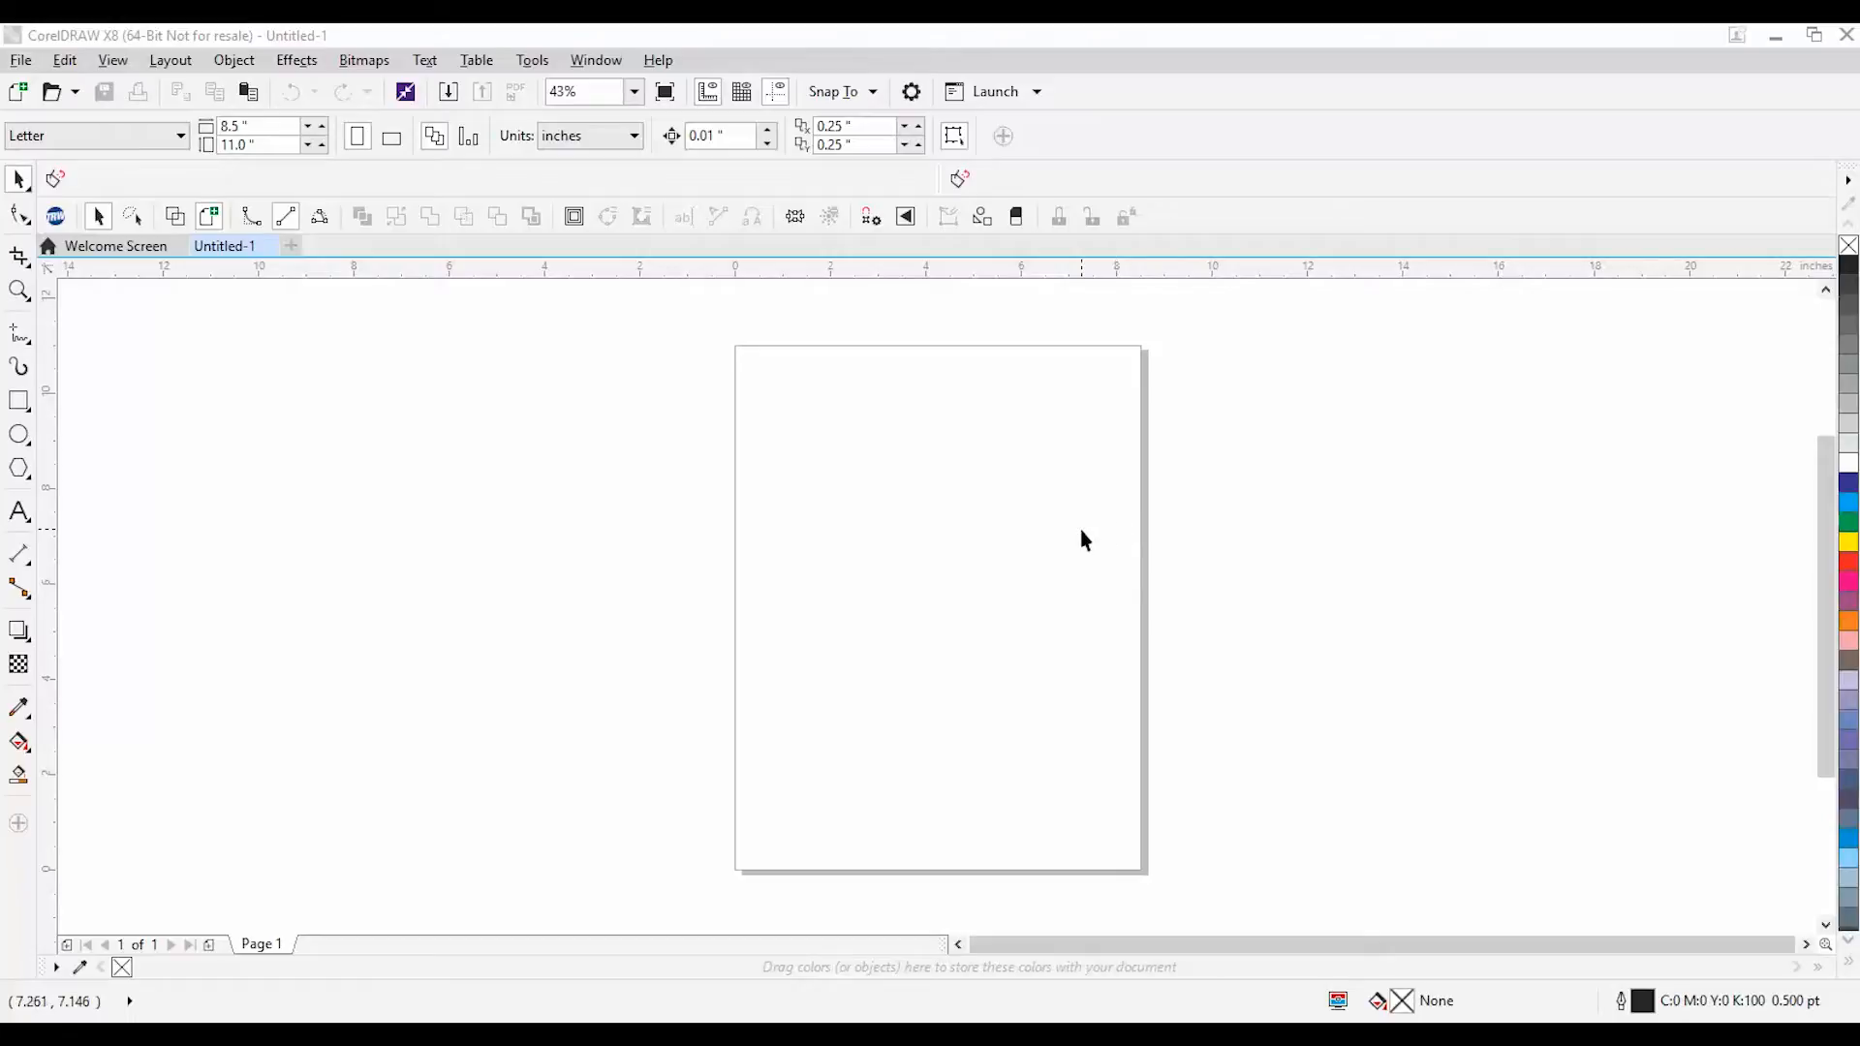
- Launch the TRW Design Wizard and open the TRW Live Template Editor from its add-ons
{"action": "left_click", "coordinate": [59, 221]}
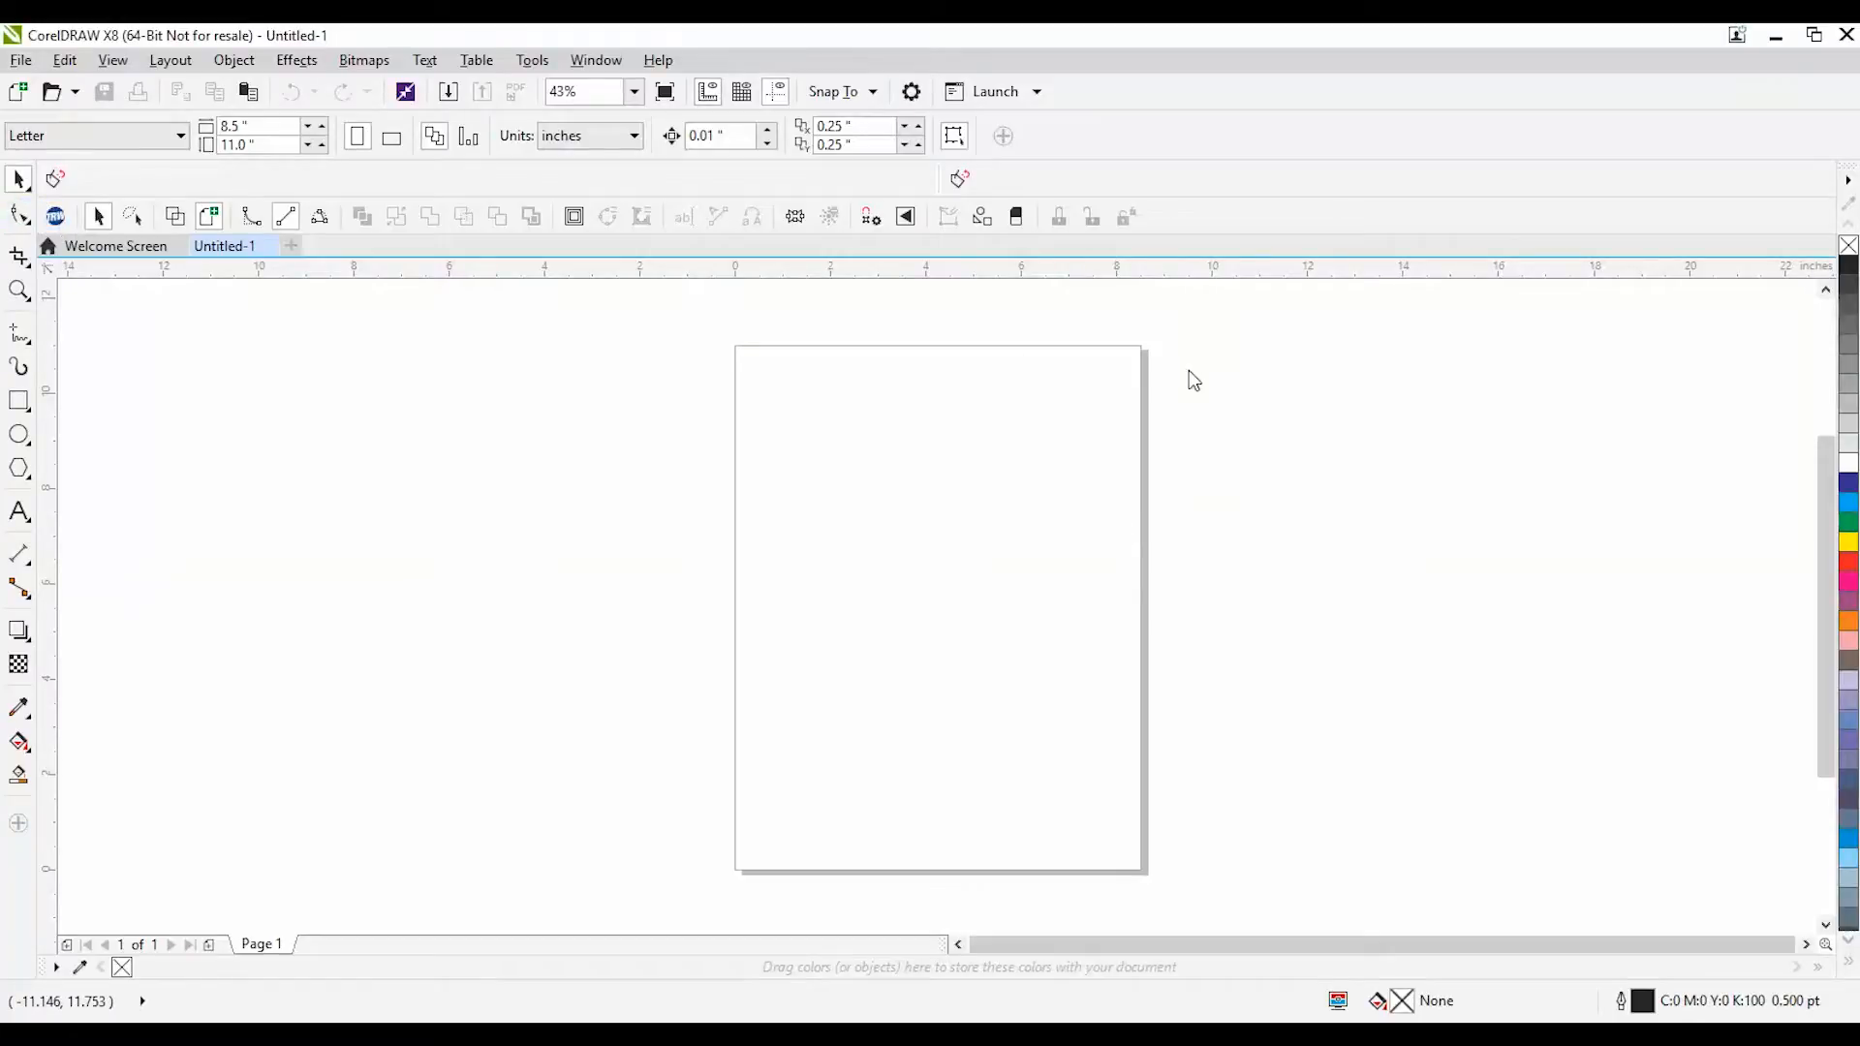
{"action": "left_click_drag", "start_coordinate": [1284, 160], "coordinate": [1035, 164]}
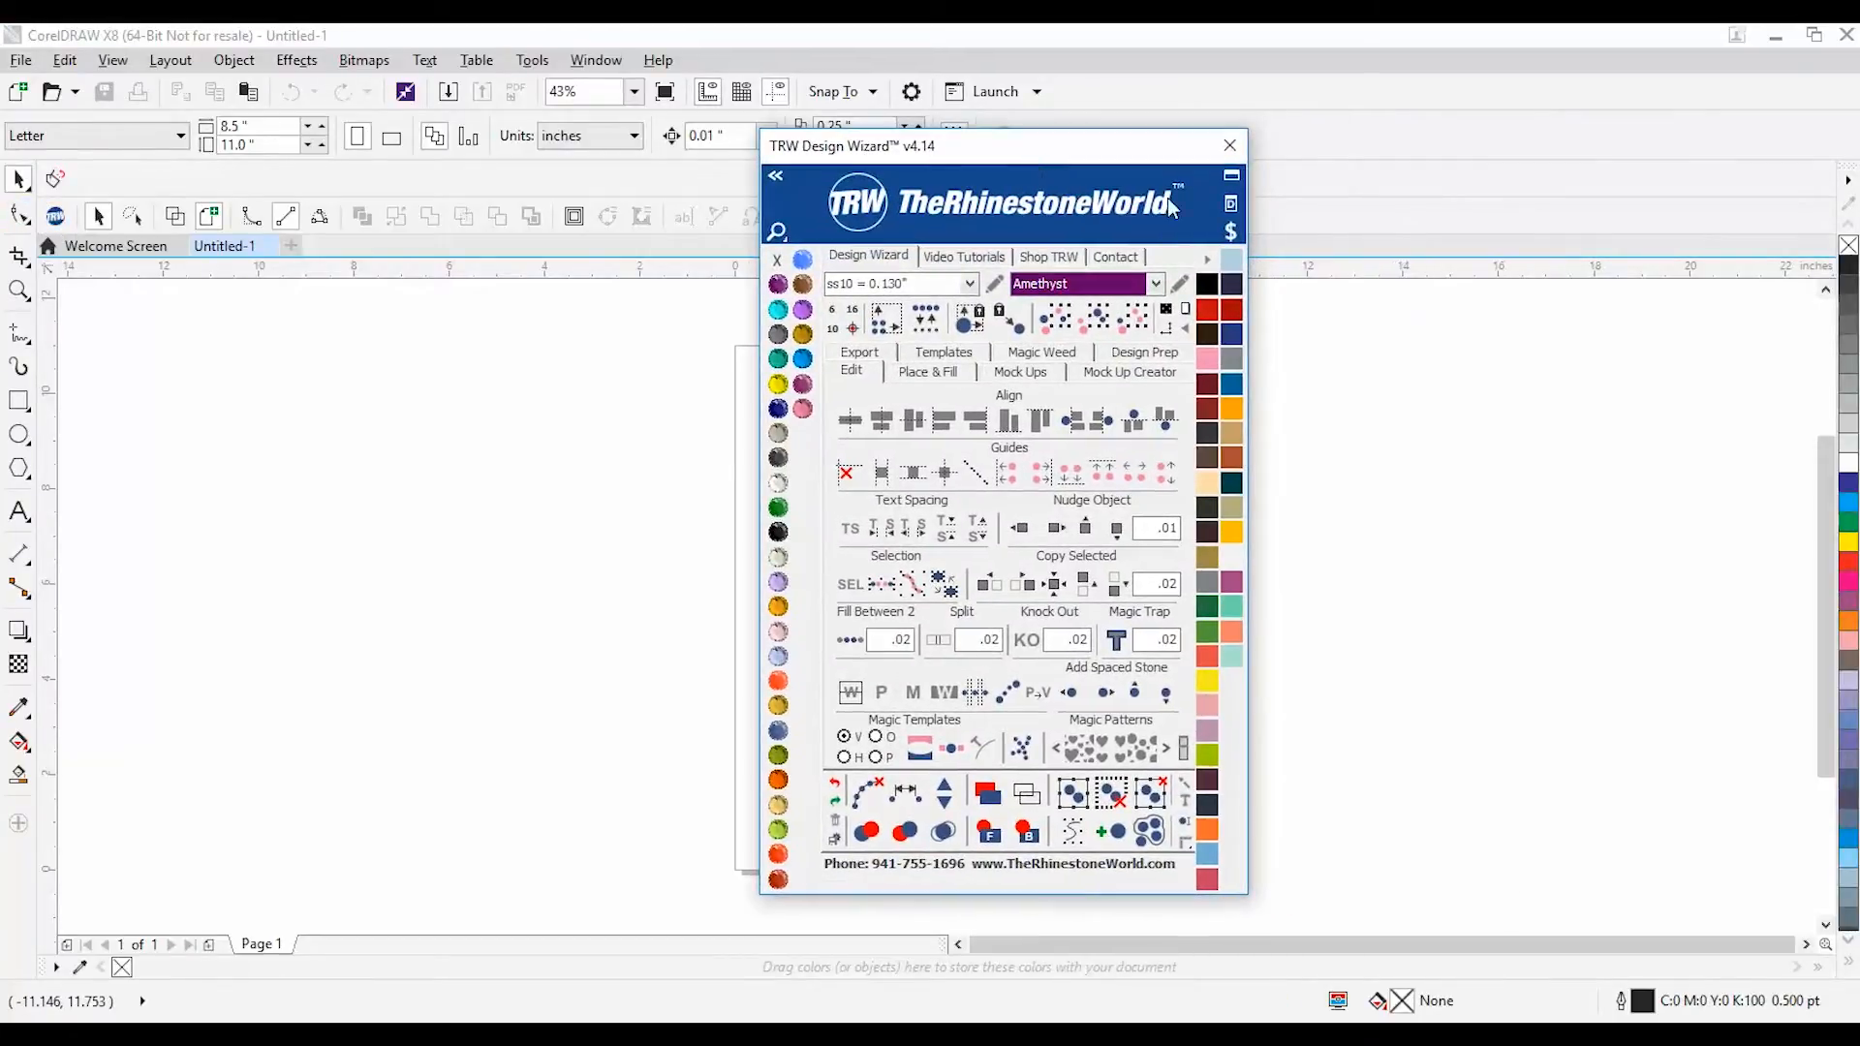
{"action": "left_click", "coordinate": [1231, 204]}
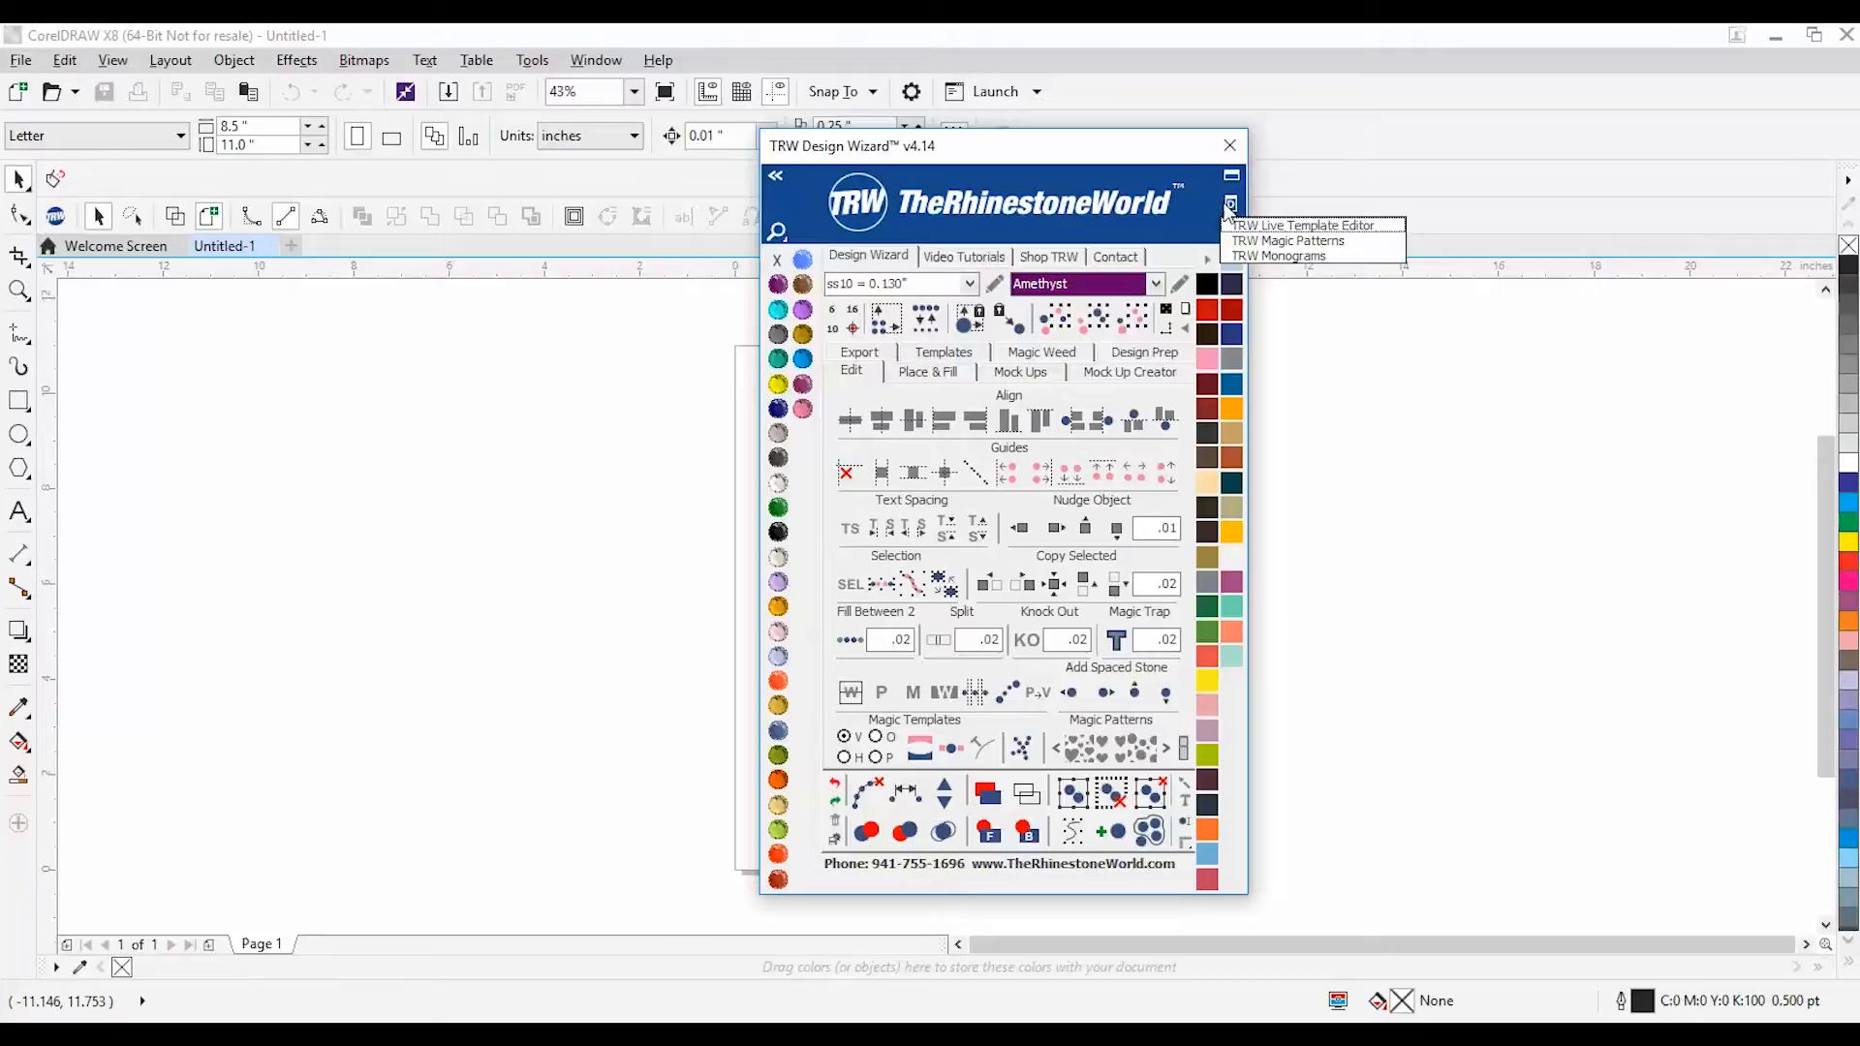
{"action": "left_click", "coordinate": [1274, 226]}
- Browse the template file previews in the TRW Live Templates Volume 1 folder without opening any template
{"action": "left_click", "coordinate": [1666, 318]}
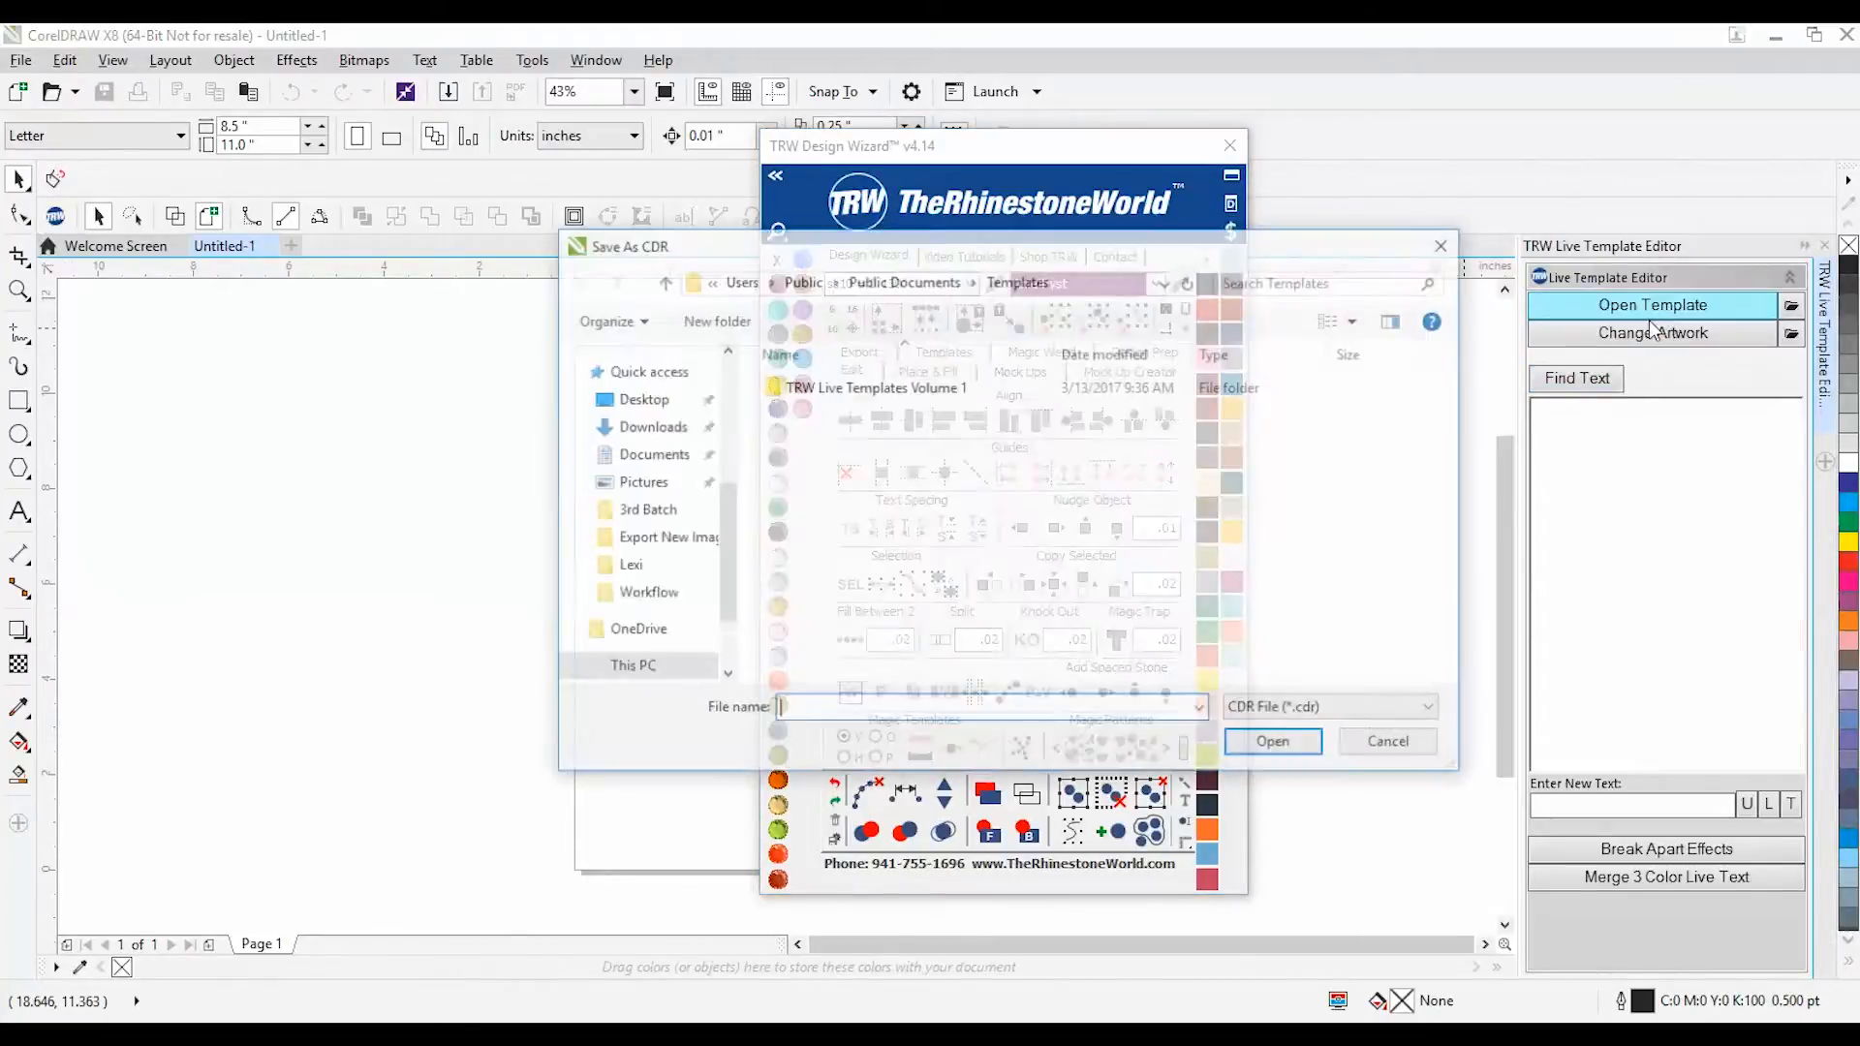
{"action": "double_click", "coordinate": [949, 381]}
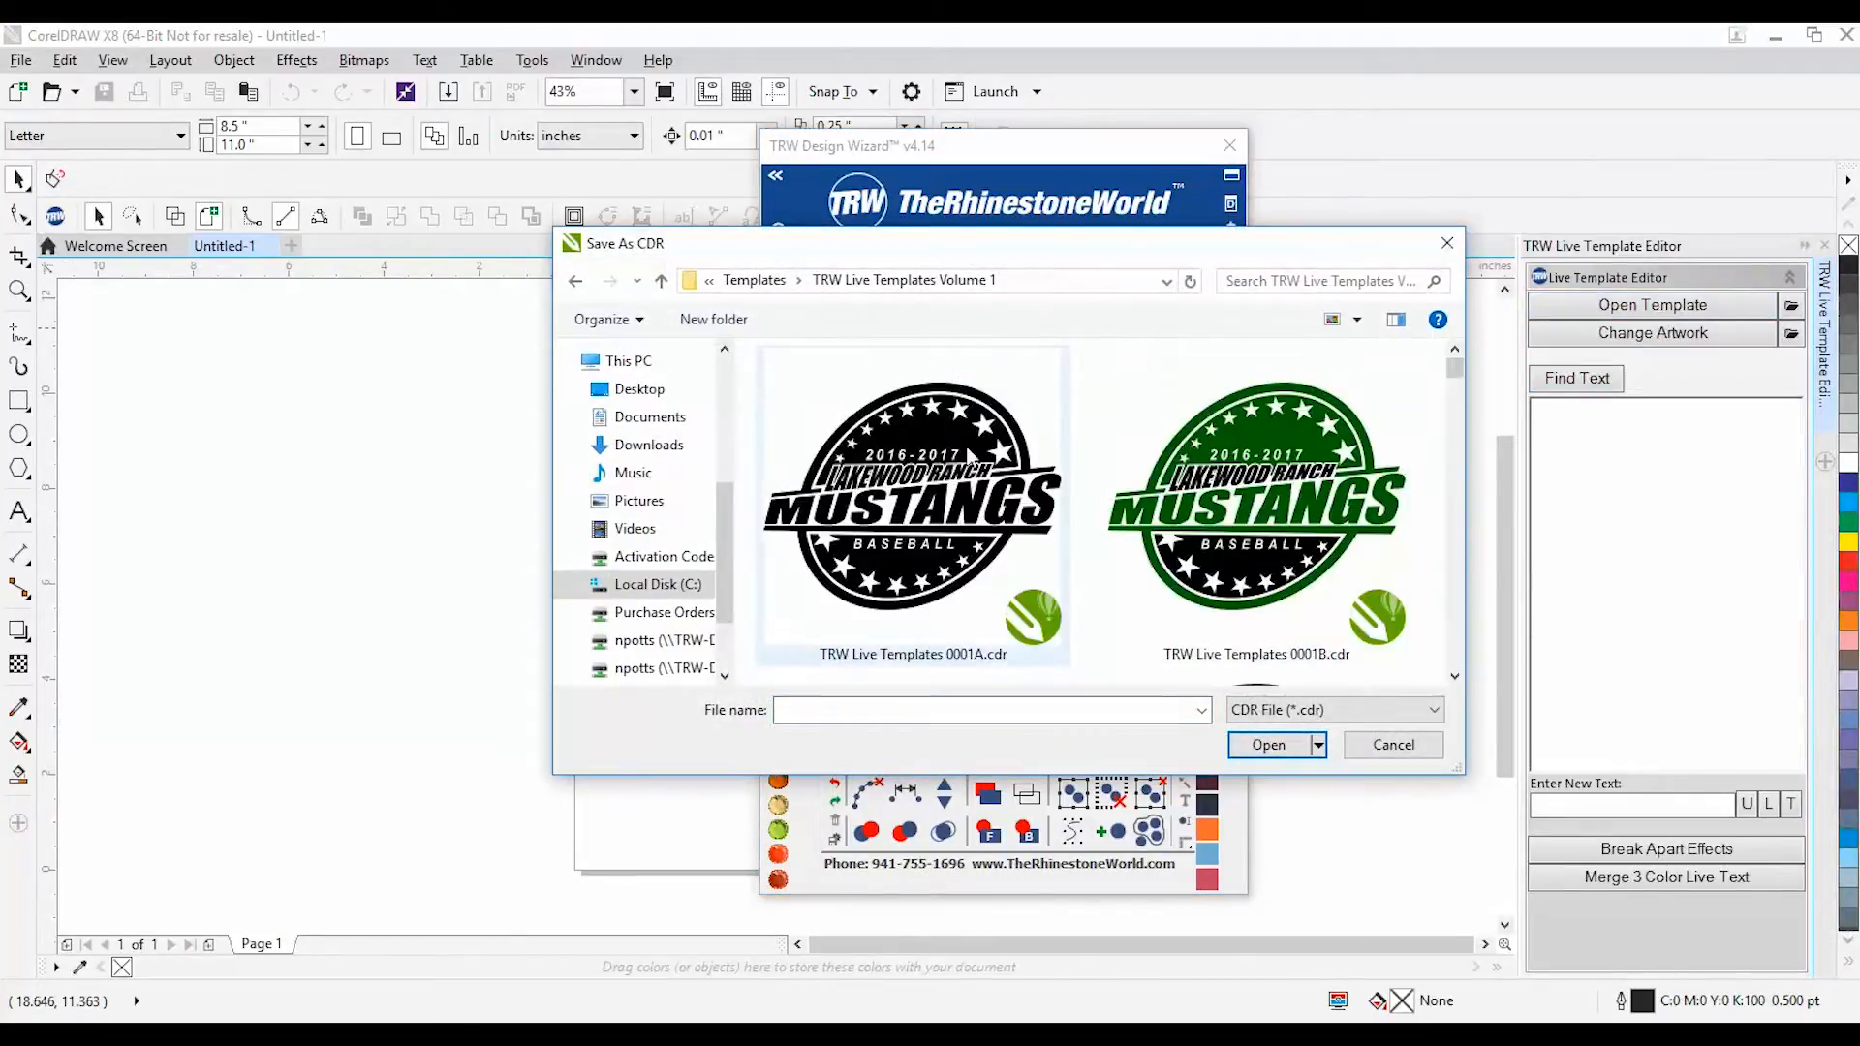
{"action": "scroll", "coordinate": [1229, 521], "scroll_direction": "down", "scroll_amount": 1}
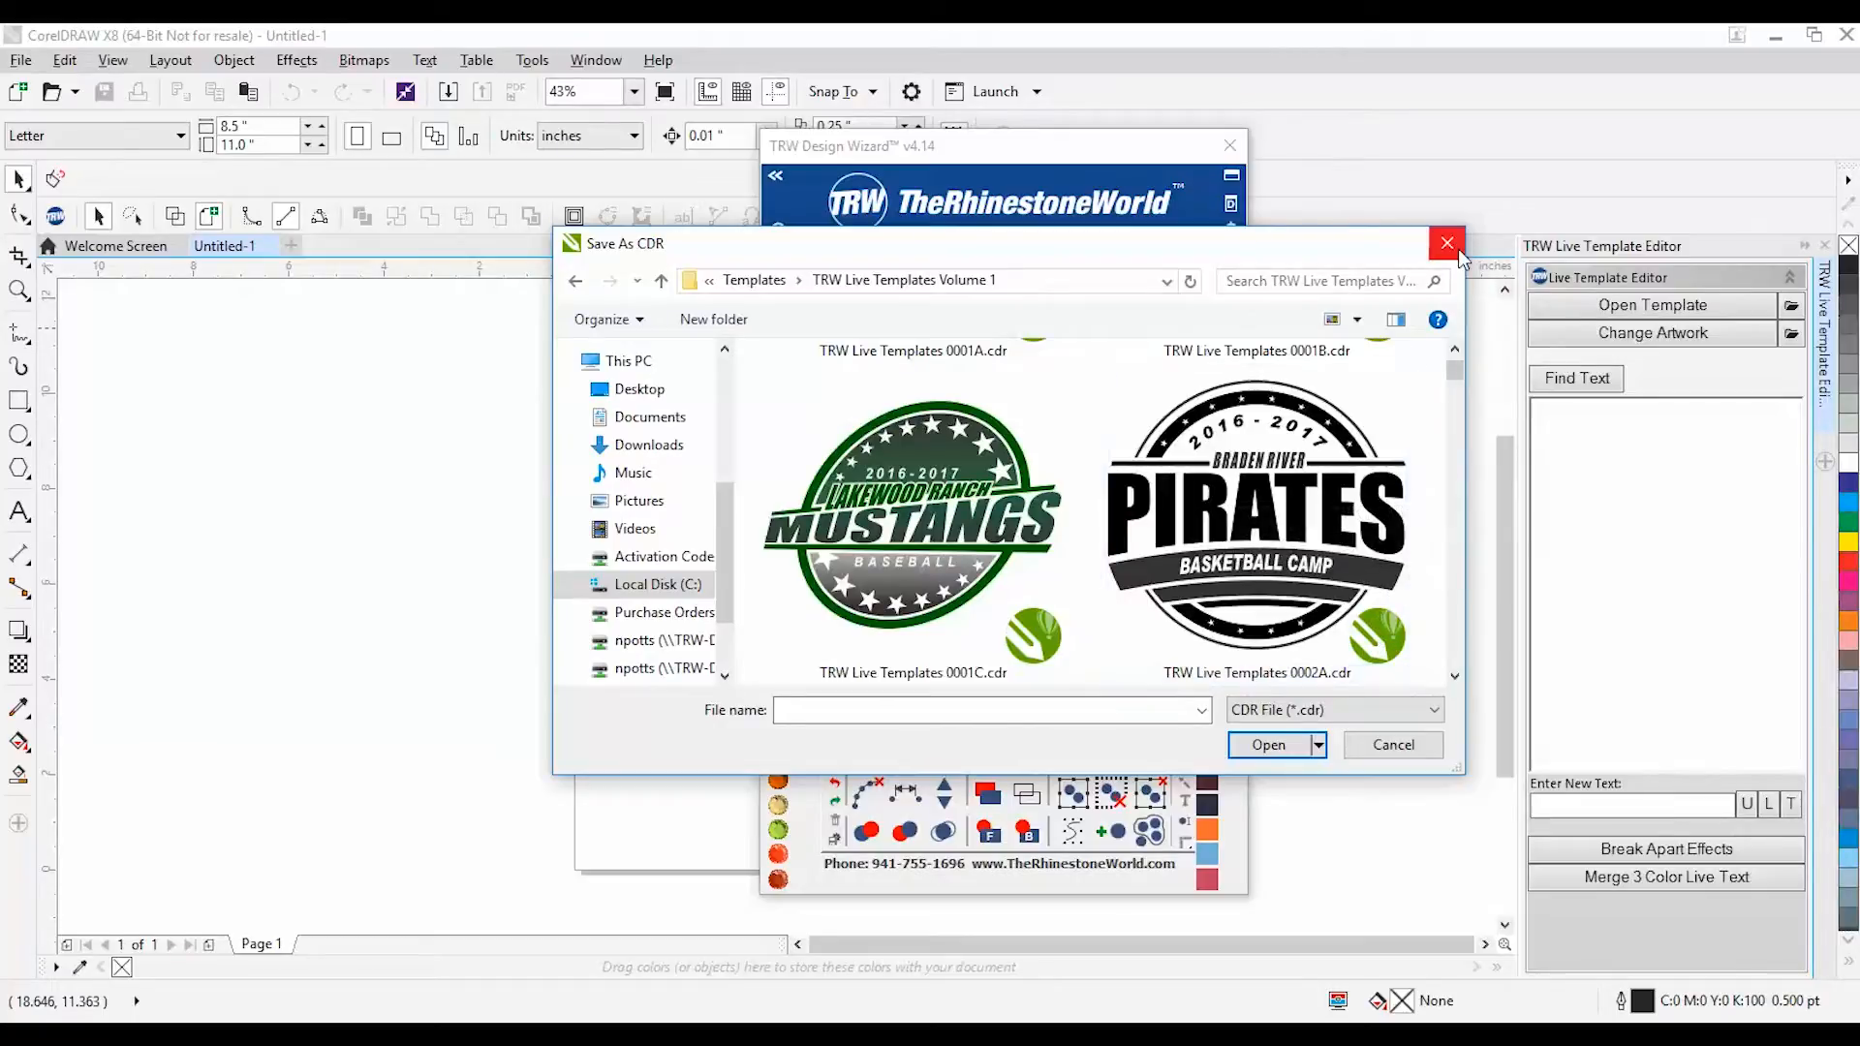
{"action": "key", "text": "Escape"}
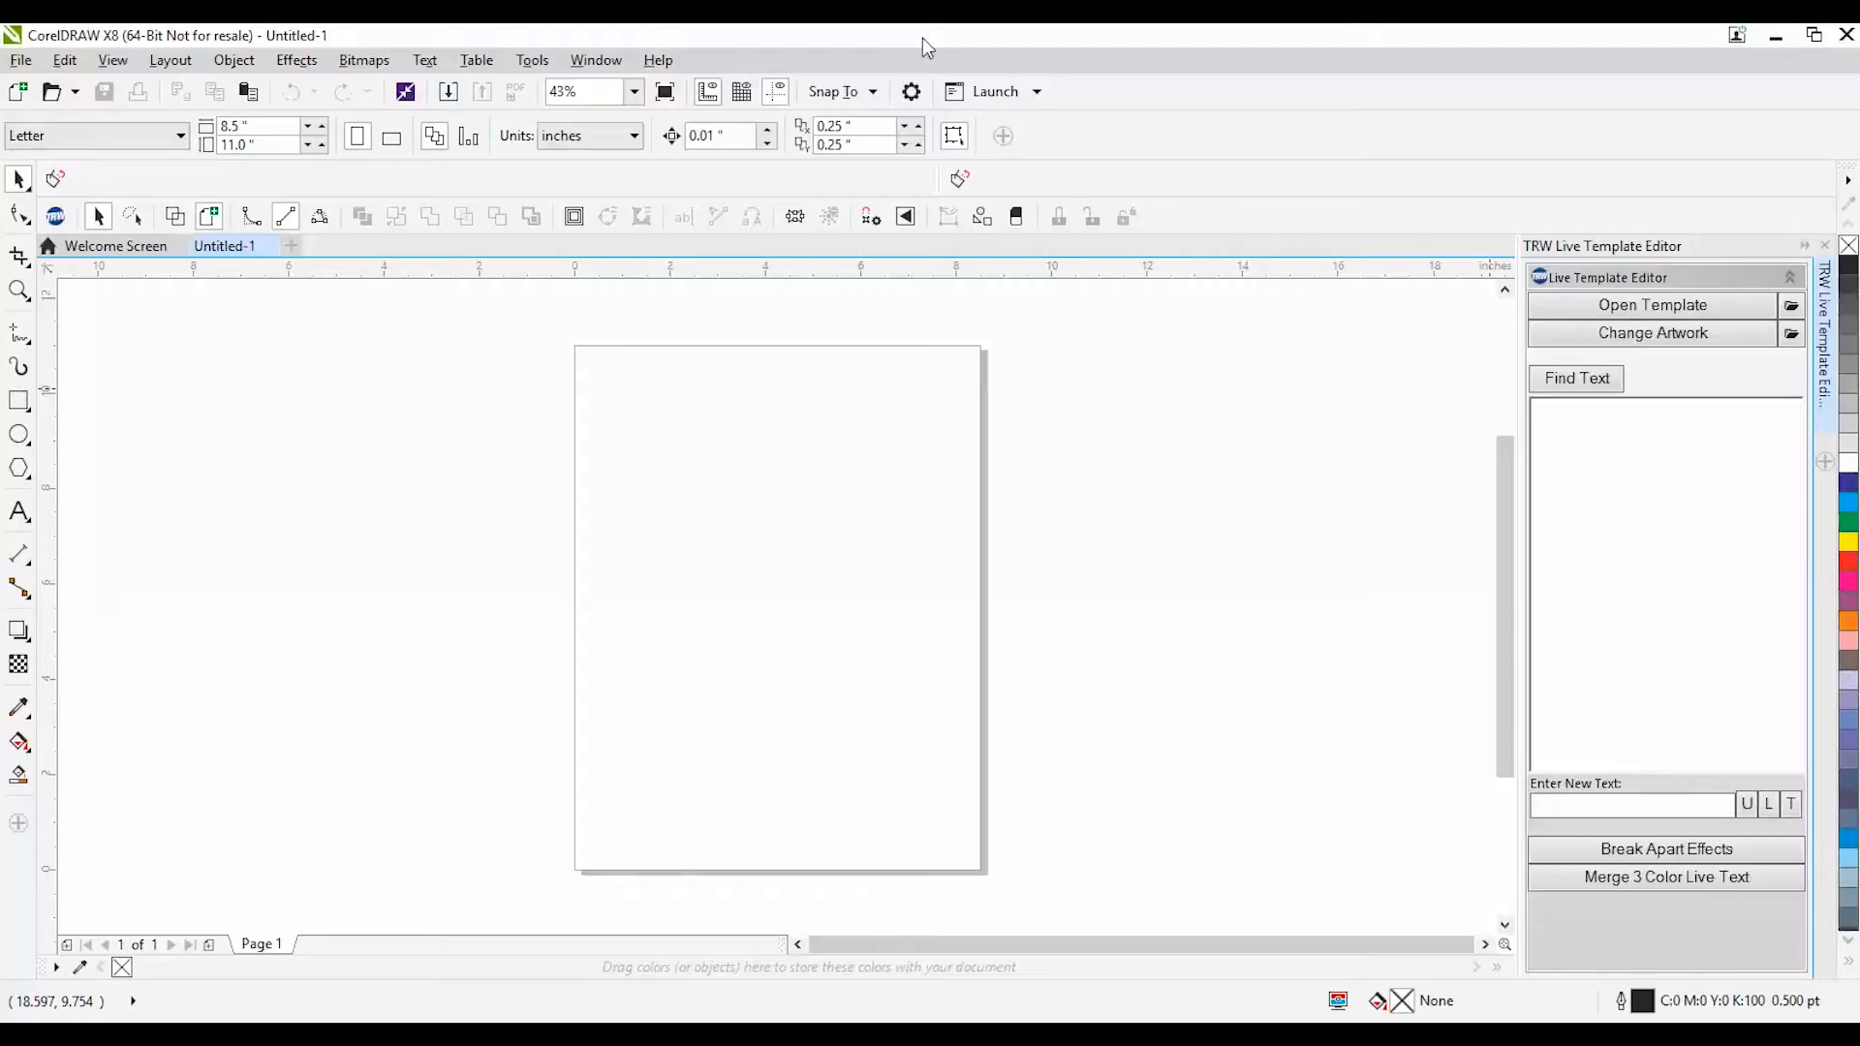
- Close CorelDRAW and open the Windows Add or remove programs settings by searching for "add remove"
{"action": "left_click", "coordinate": [1842, 35]}
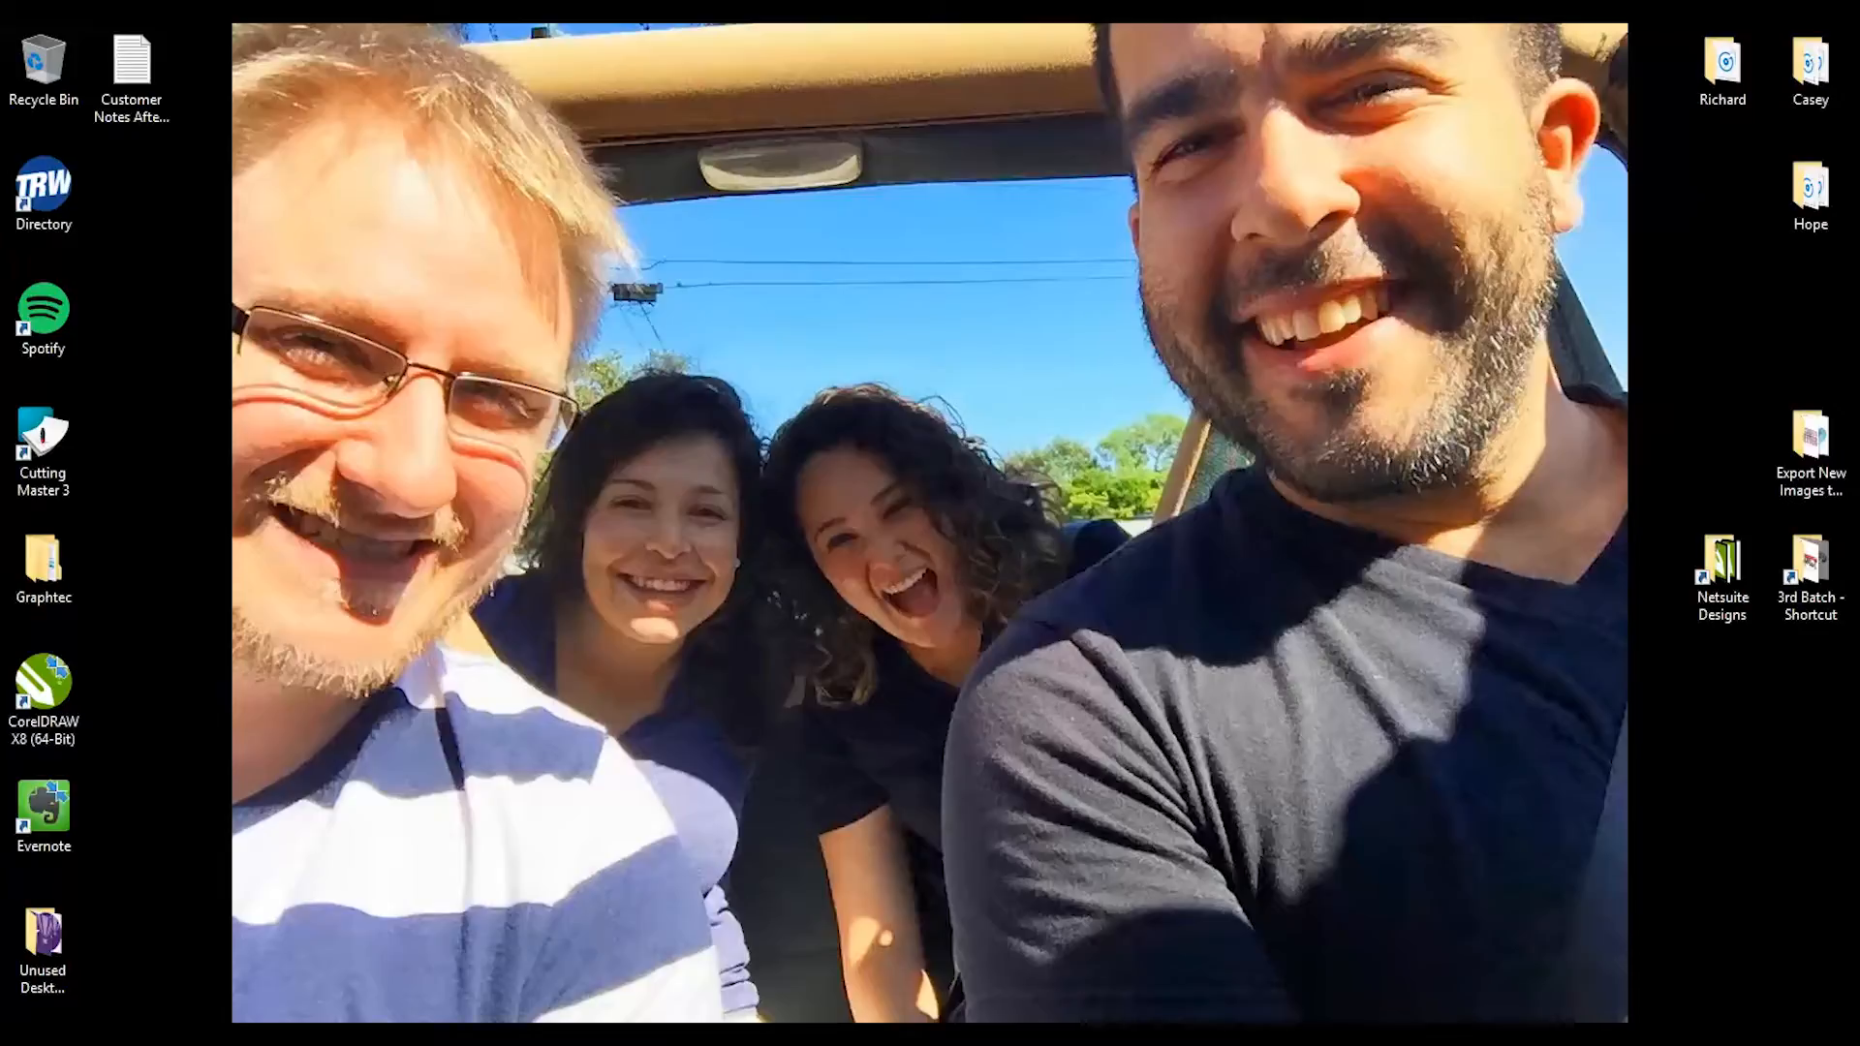
{"action": "key", "text": "super+x"}
{"action": "left_click", "coordinate": [130, 905]}
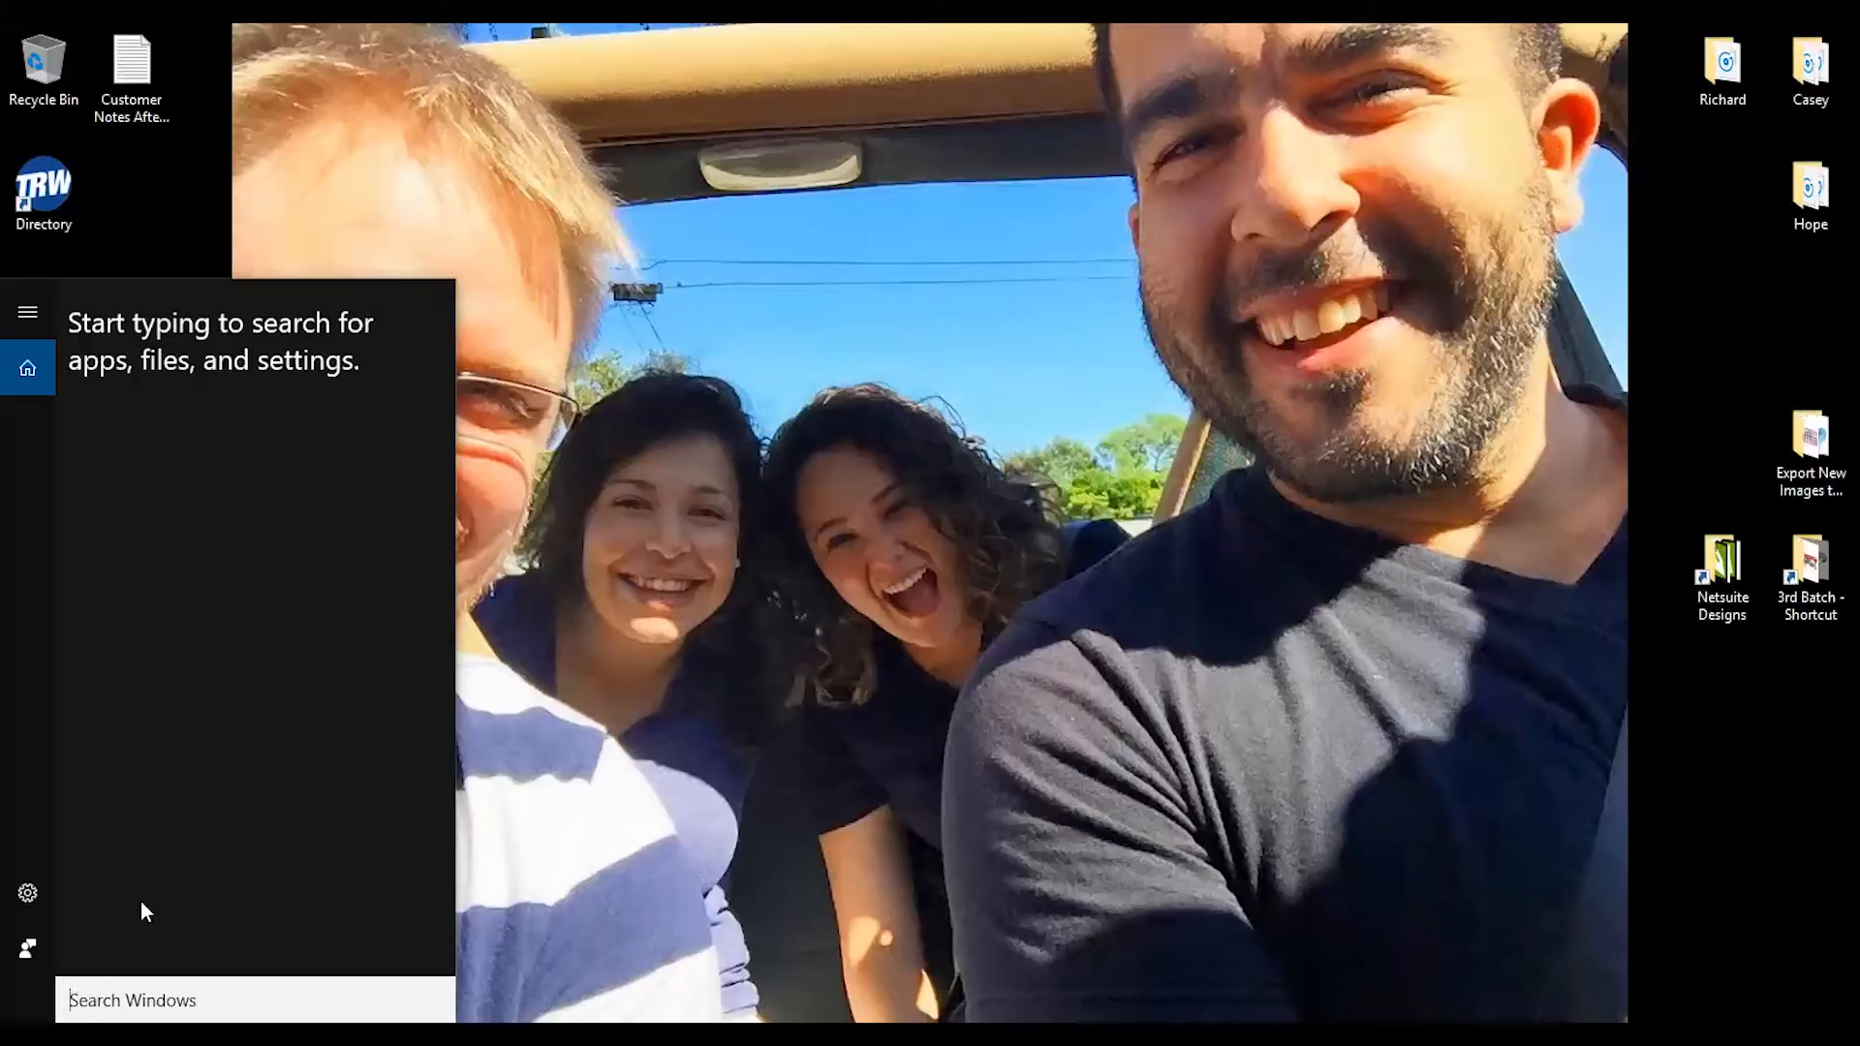
{"action": "type", "text": "add remove"}
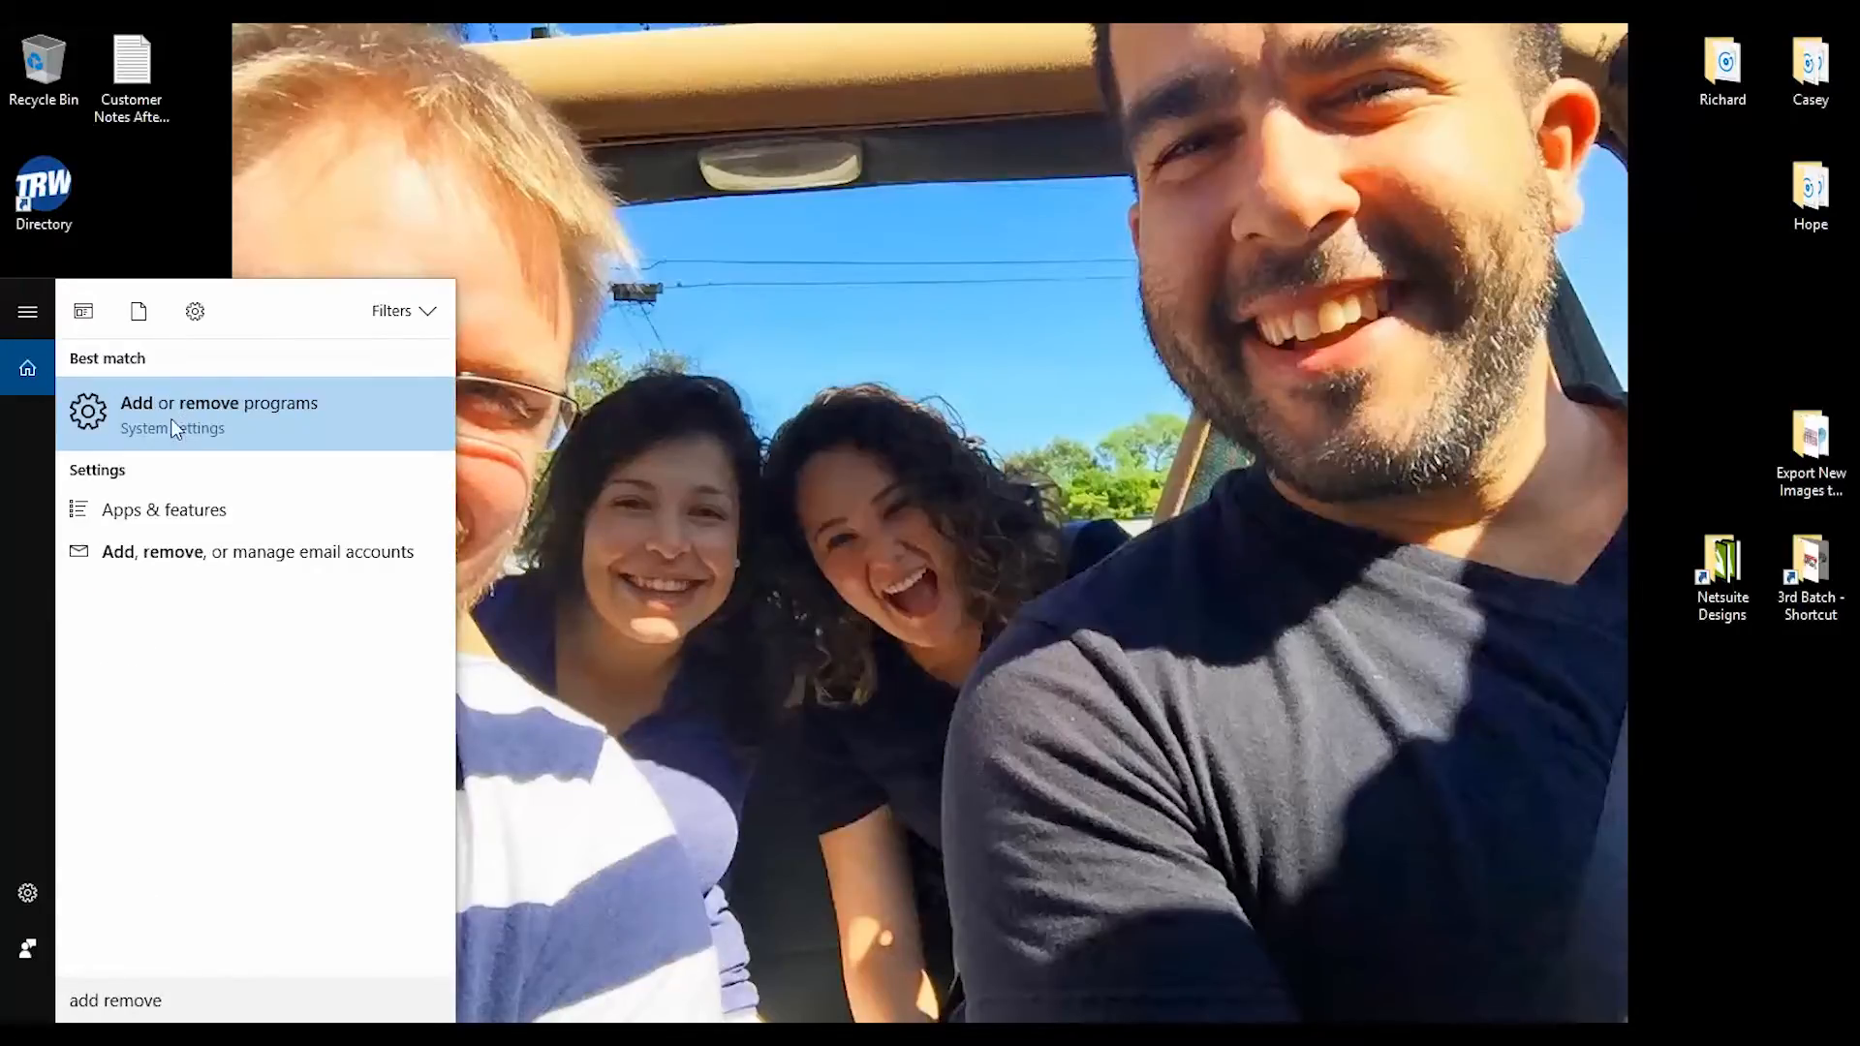
{"action": "left_click", "coordinate": [254, 417]}
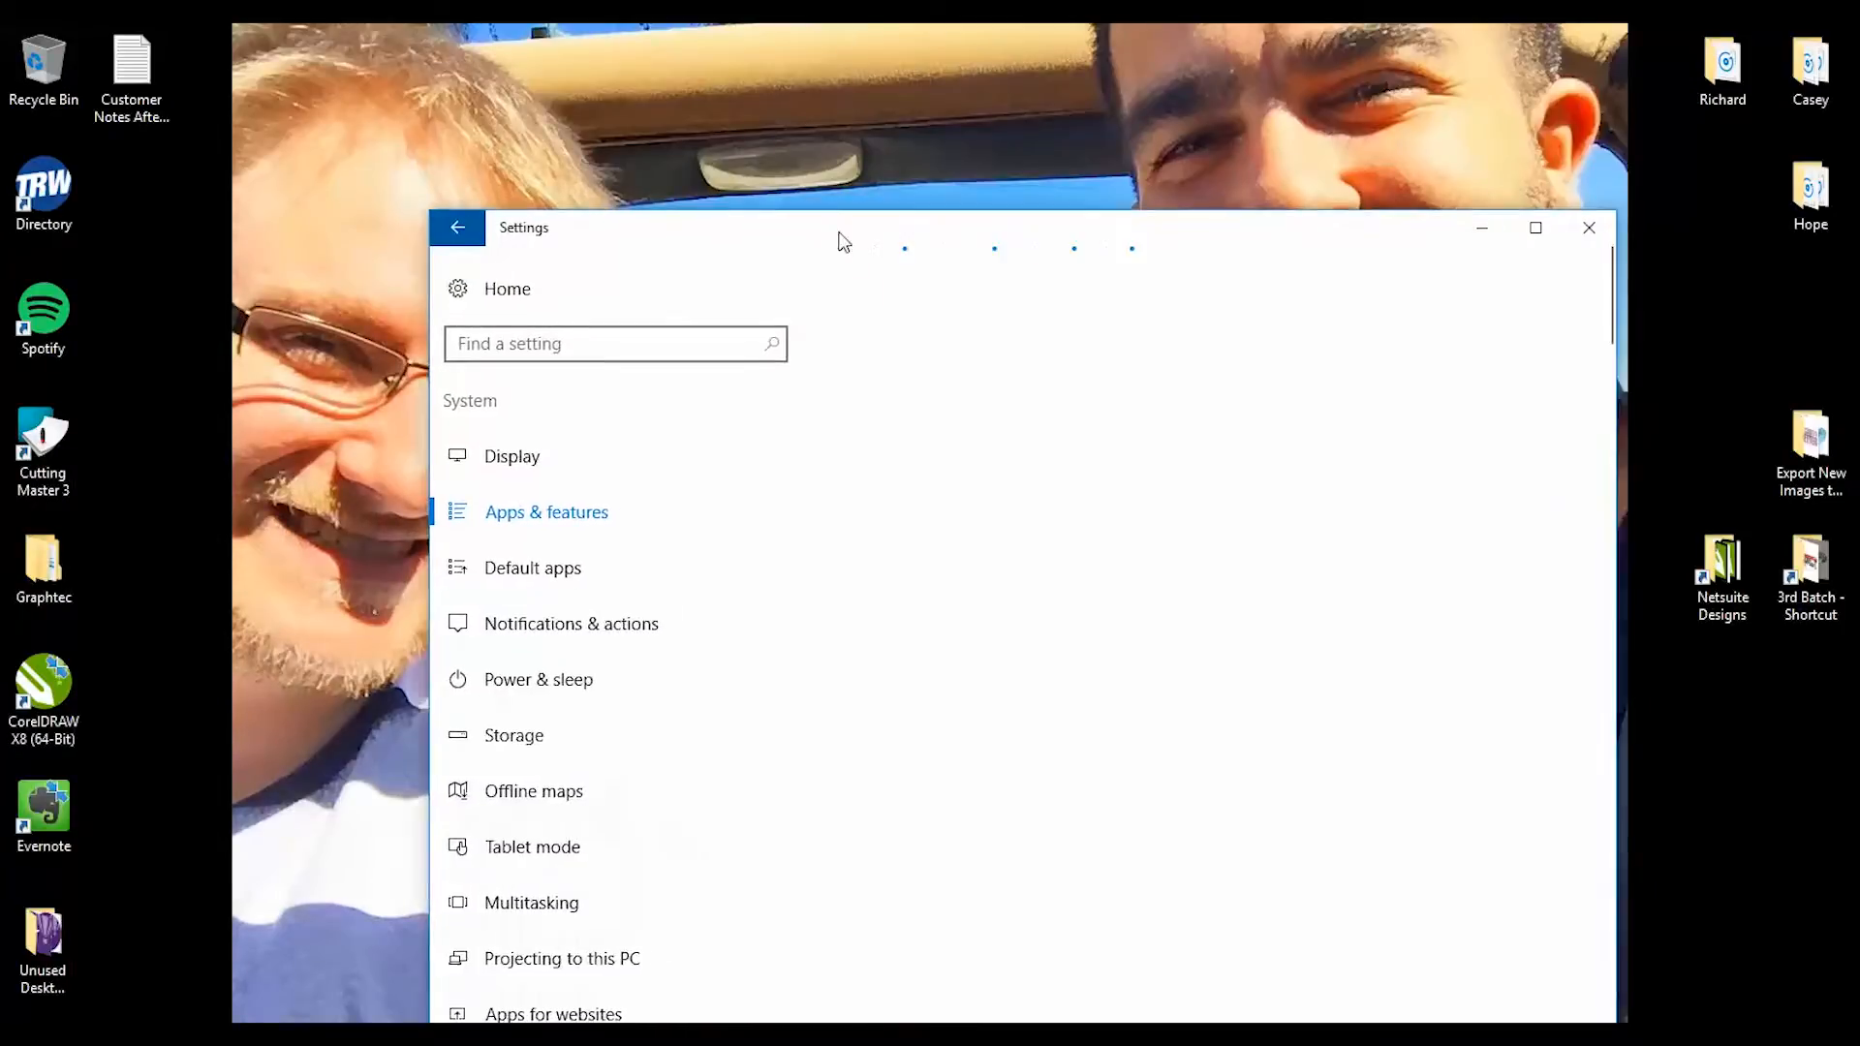
{"action": "left_click_drag", "start_coordinate": [839, 237], "coordinate": [741, 132]}
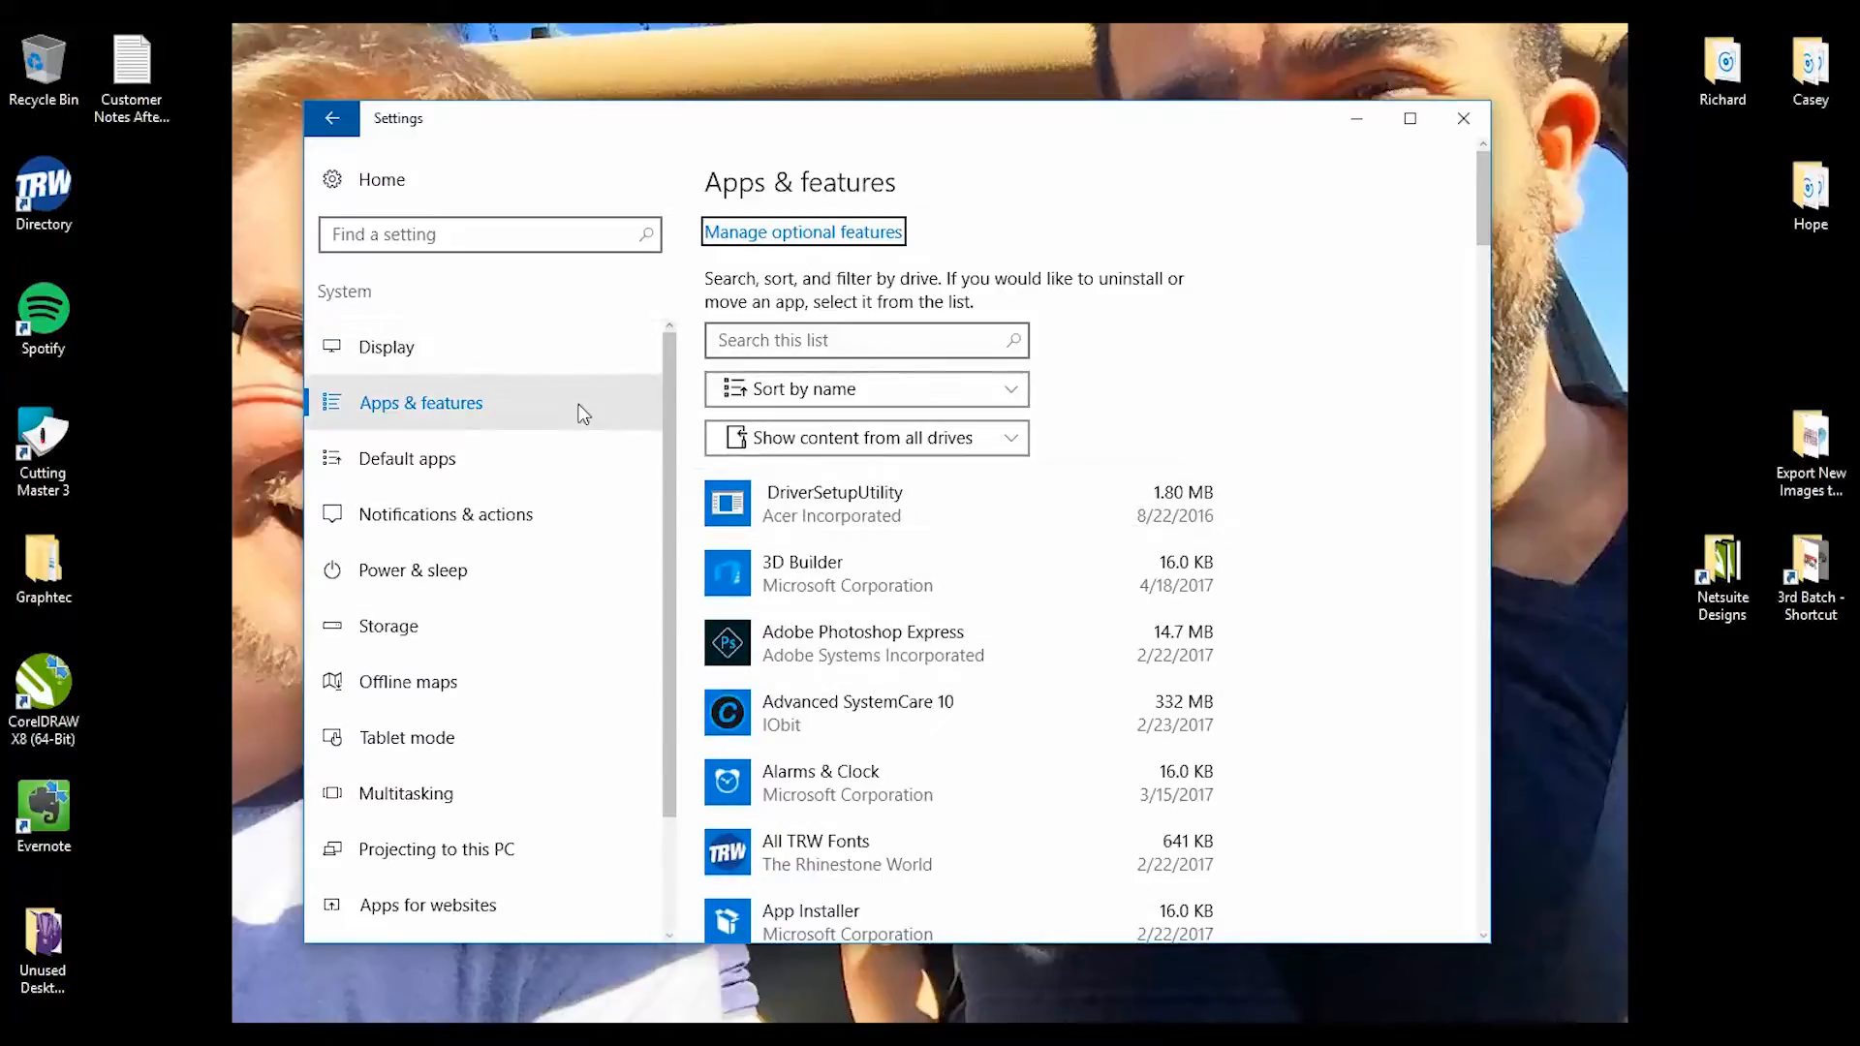
- Look through the list of installed apps for the Corel Graphics Windows Shell Extension entry
{"action": "scroll", "coordinate": [968, 664], "scroll_direction": "down", "scroll_amount": 2}
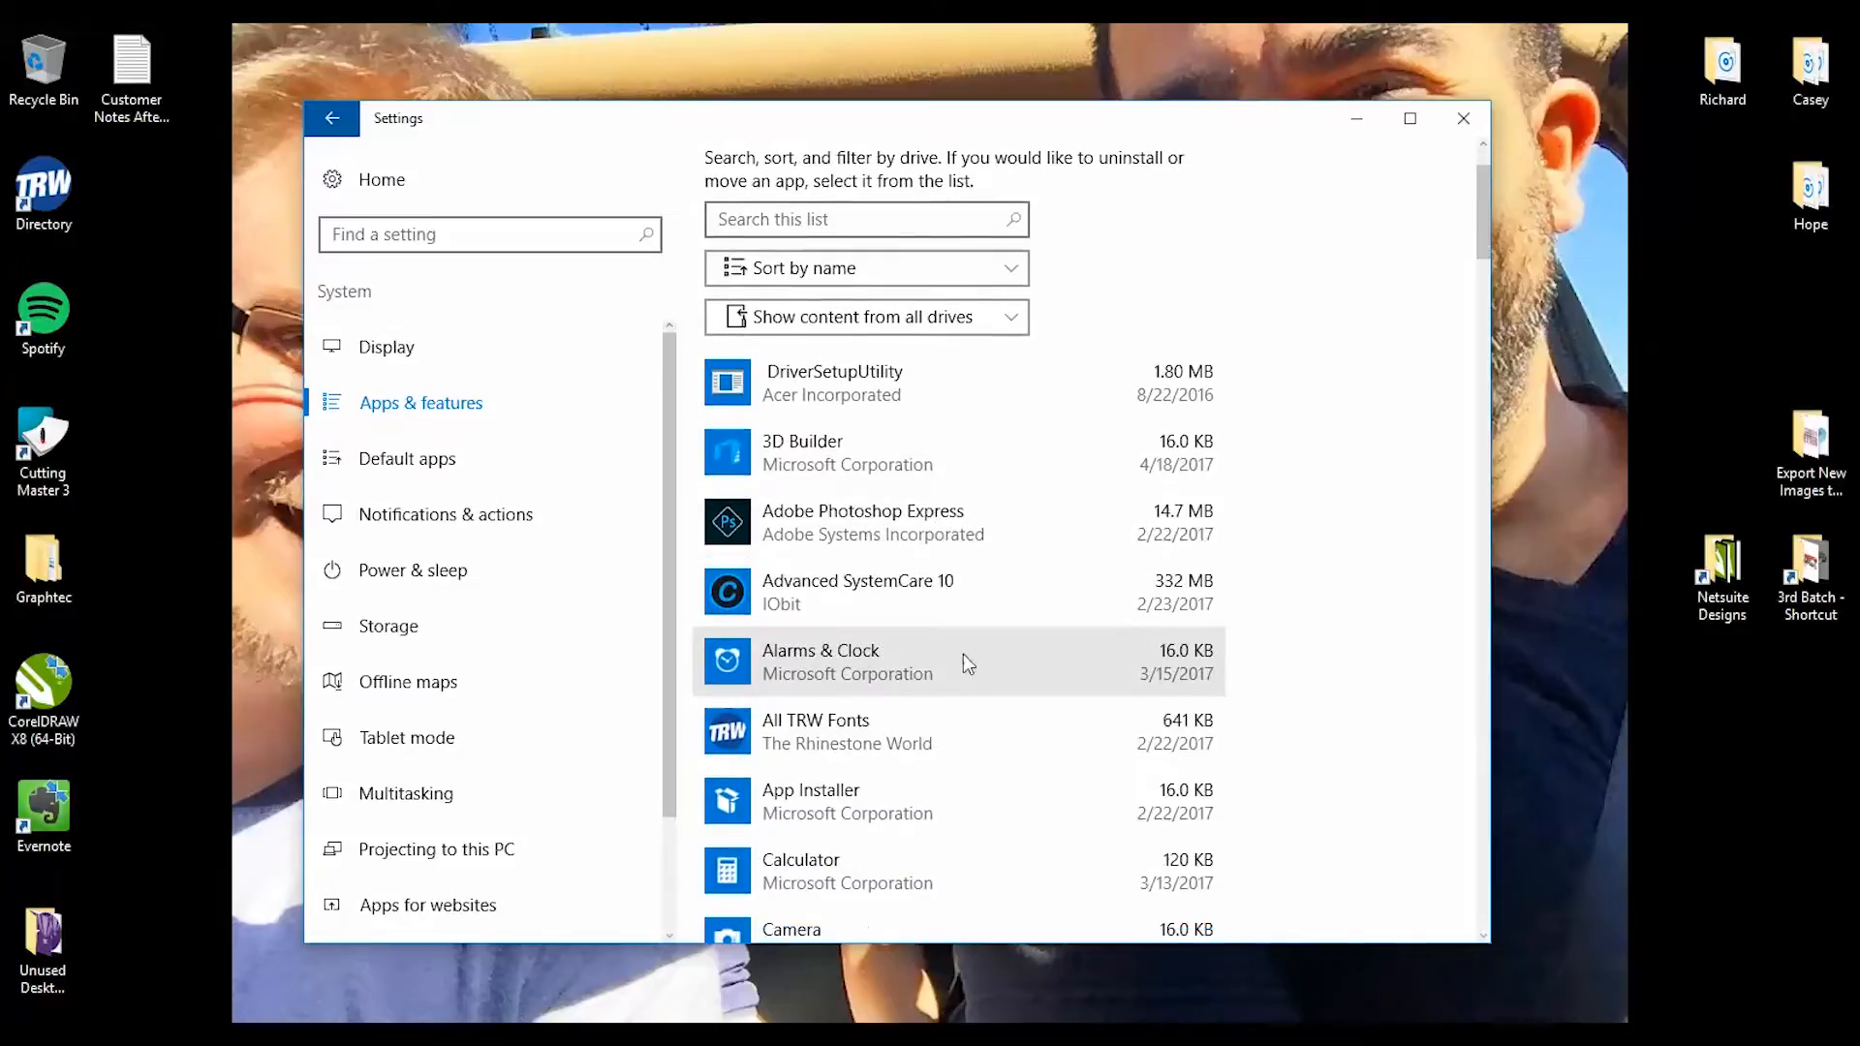
{"action": "scroll", "coordinate": [916, 427], "scroll_direction": "down", "scroll_amount": 8}
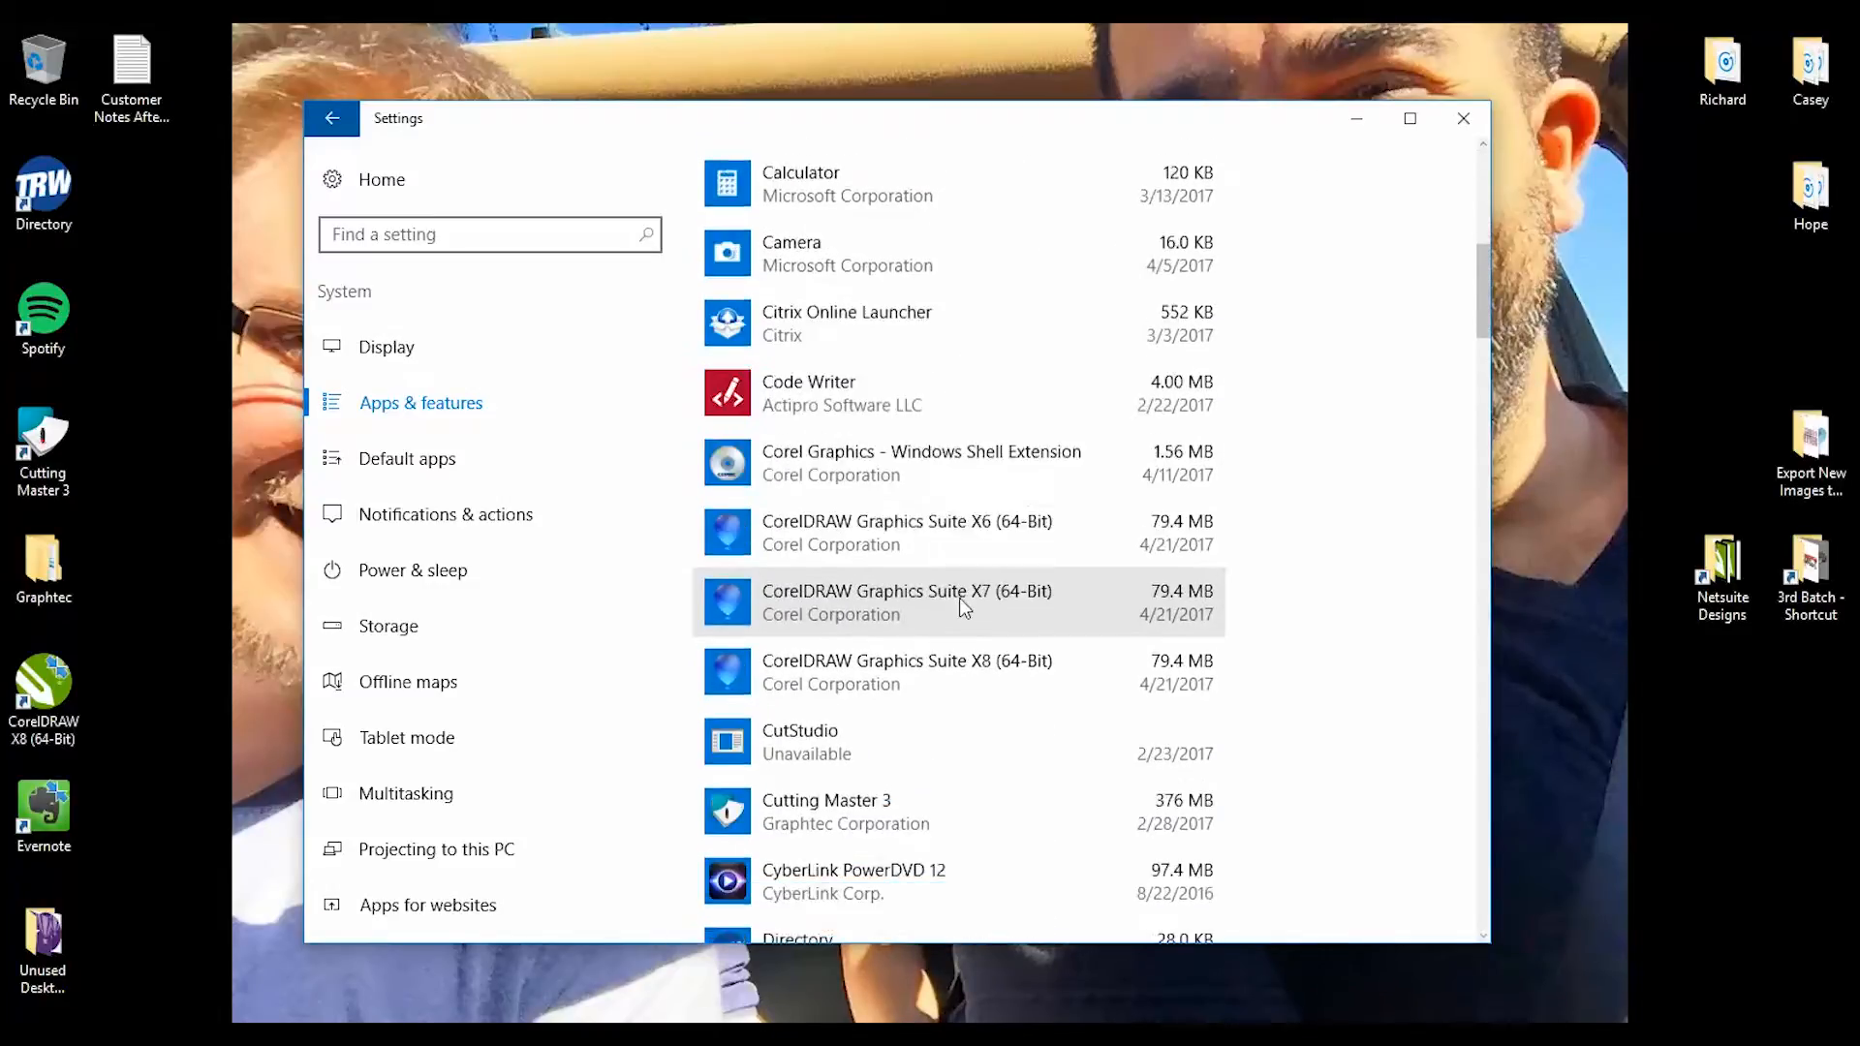
{"action": "scroll", "coordinate": [959, 605], "scroll_direction": "down", "scroll_amount": 13}
{"action": "scroll", "coordinate": [1027, 736], "scroll_direction": "down", "scroll_amount": 8}
{"action": "scroll", "coordinate": [996, 756], "scroll_direction": "down", "scroll_amount": 20}
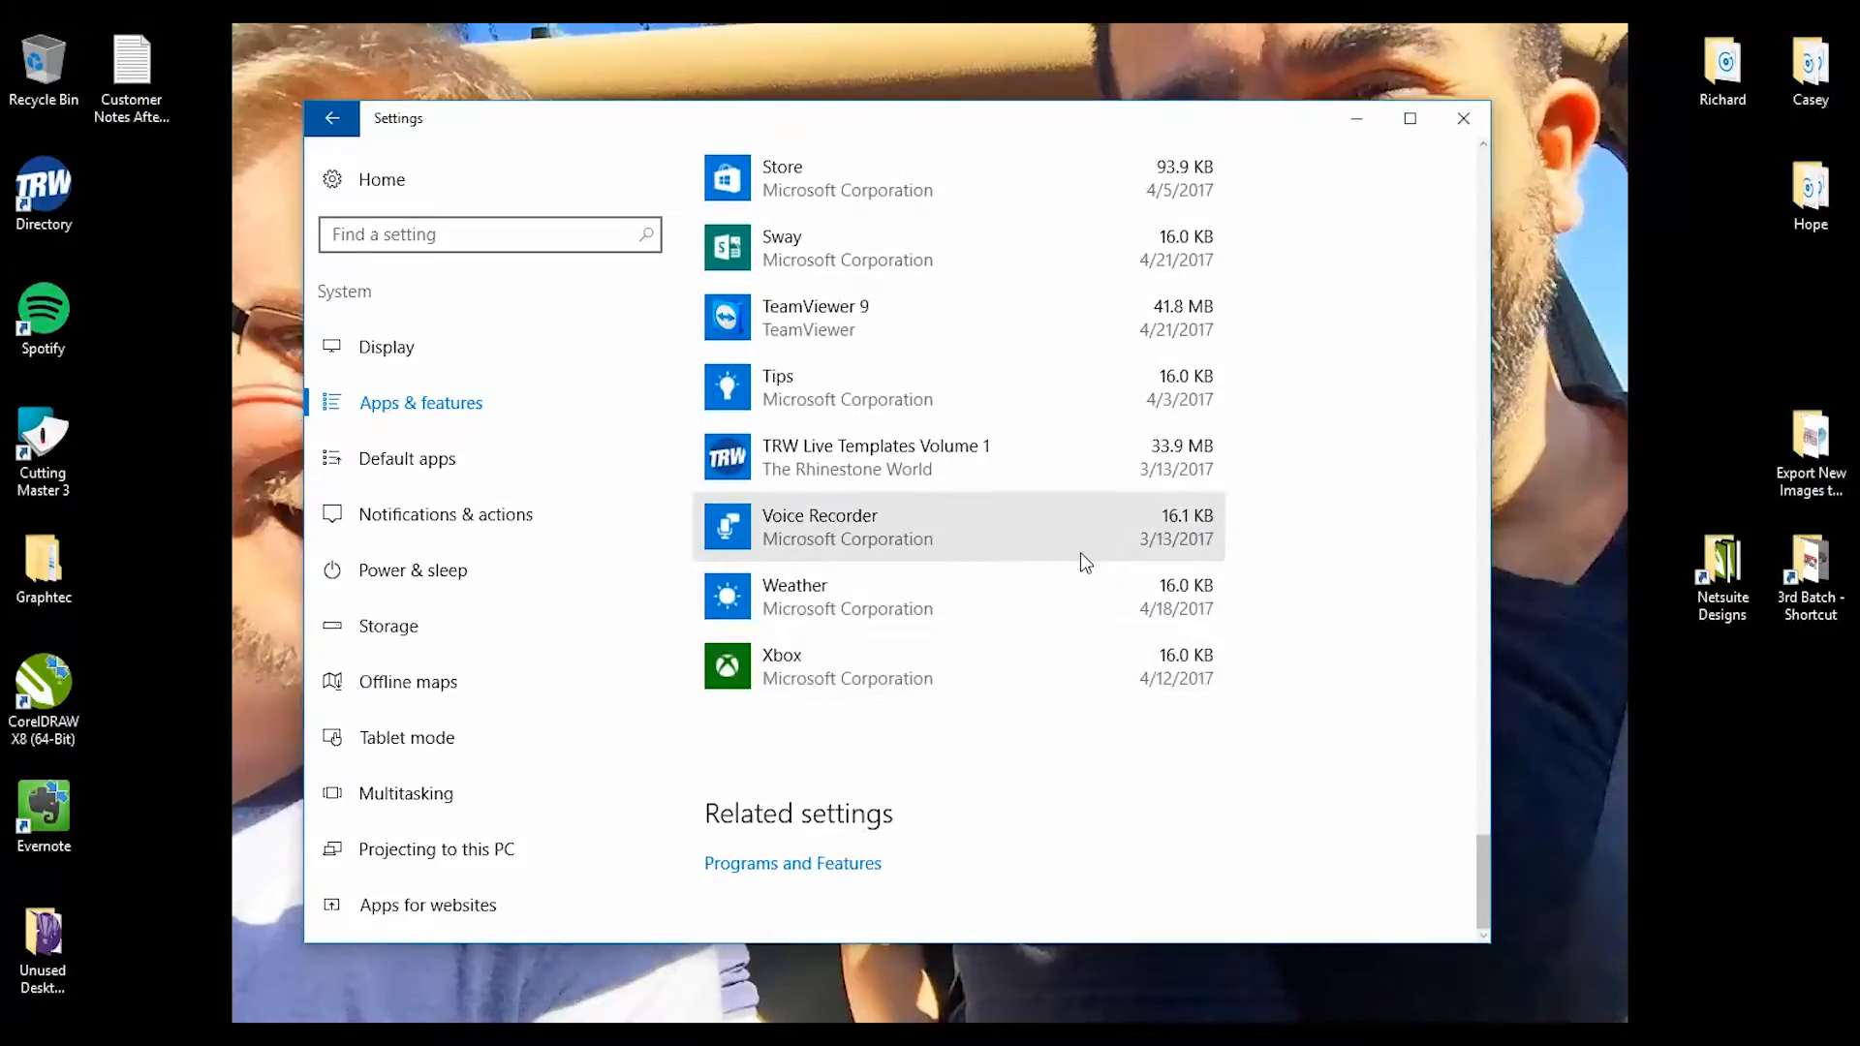
{"action": "scroll", "coordinate": [1081, 554], "scroll_direction": "up", "scroll_amount": 1}
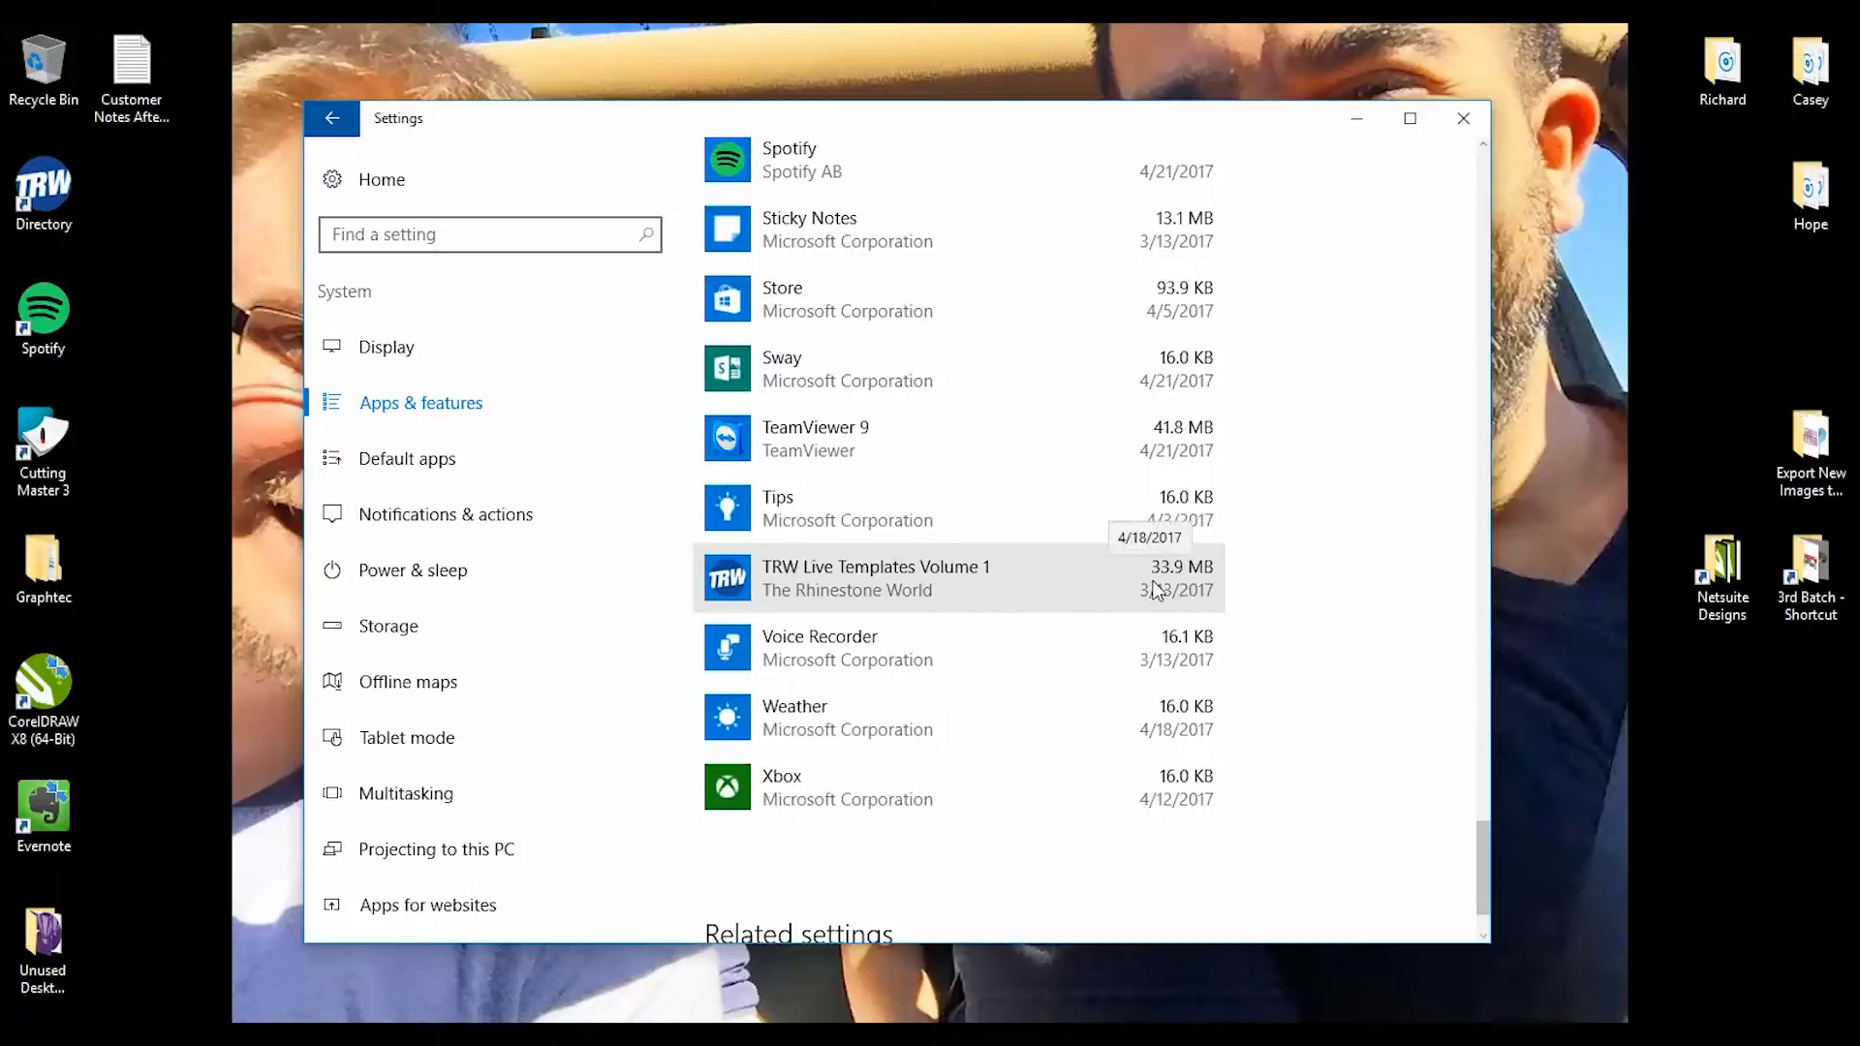
{"action": "scroll", "coordinate": [1017, 593], "scroll_direction": "up", "scroll_amount": 10}
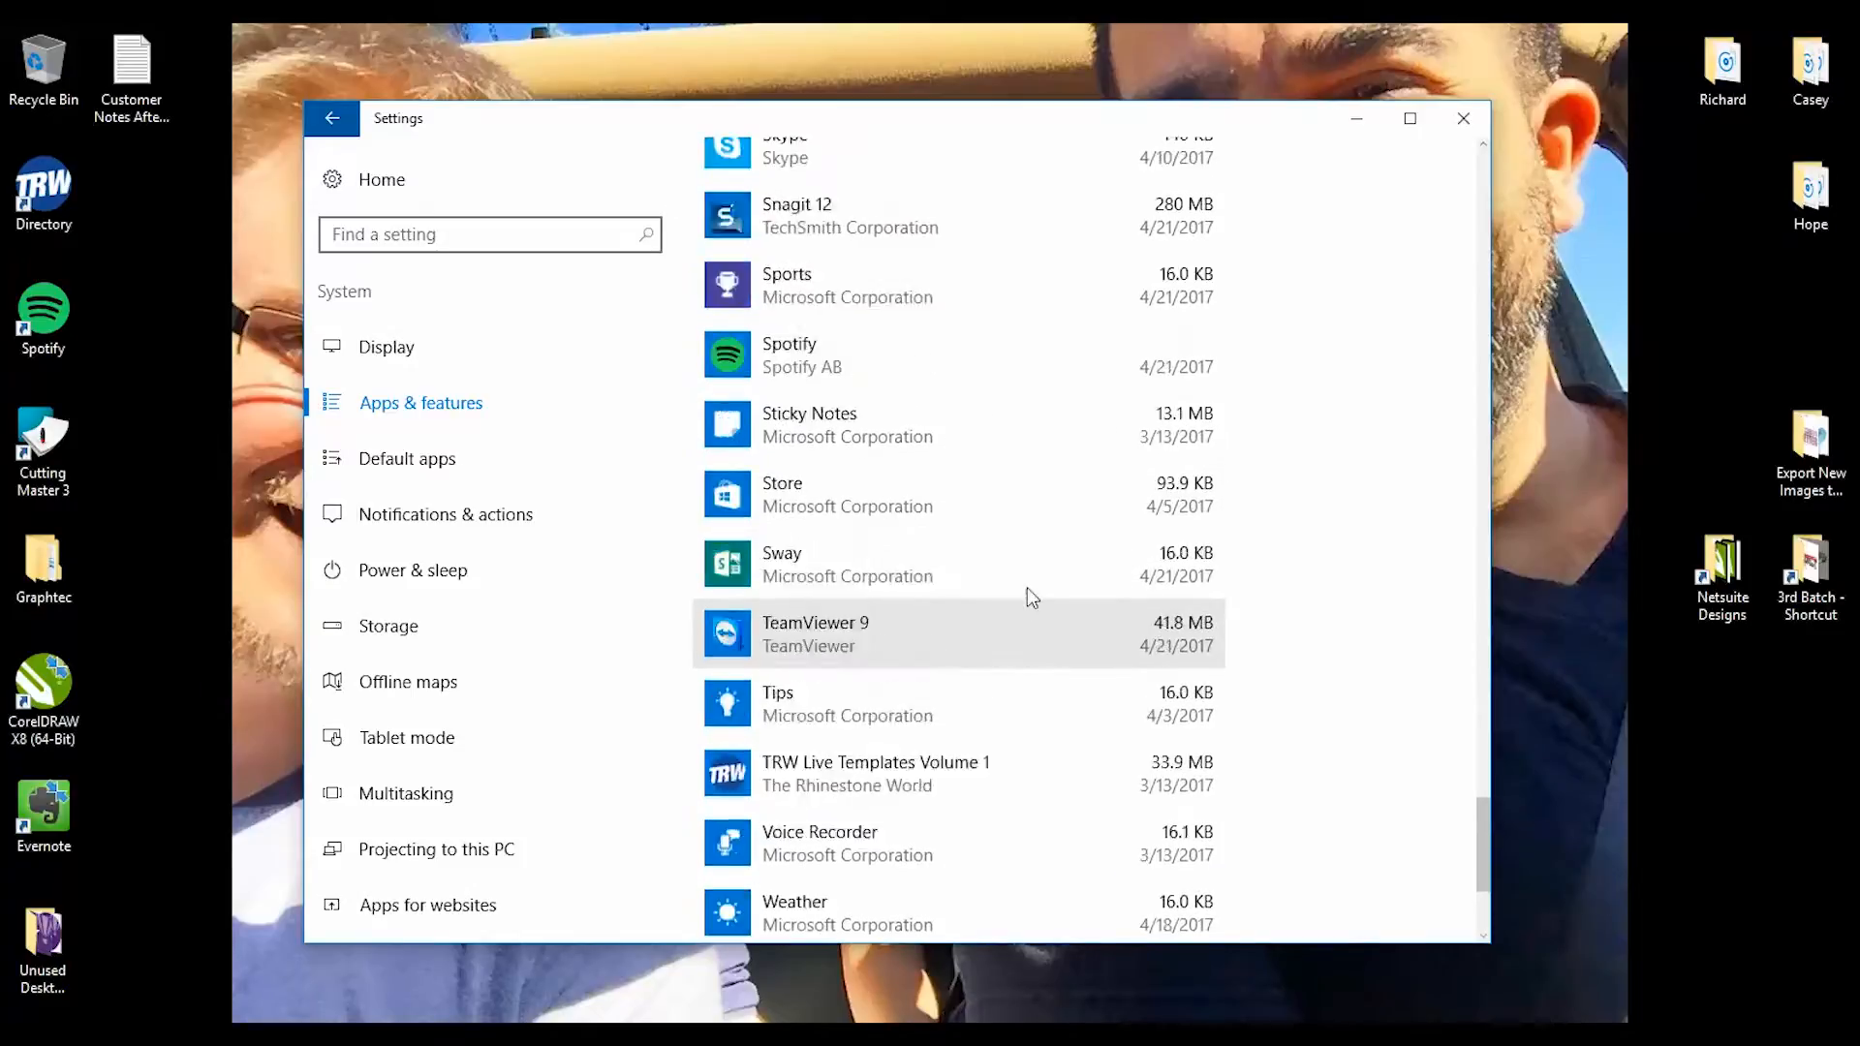
{"action": "scroll", "coordinate": [1044, 568], "scroll_direction": "down", "scroll_amount": 3}
{"action": "scroll", "coordinate": [1043, 568], "scroll_direction": "down", "scroll_amount": 2}
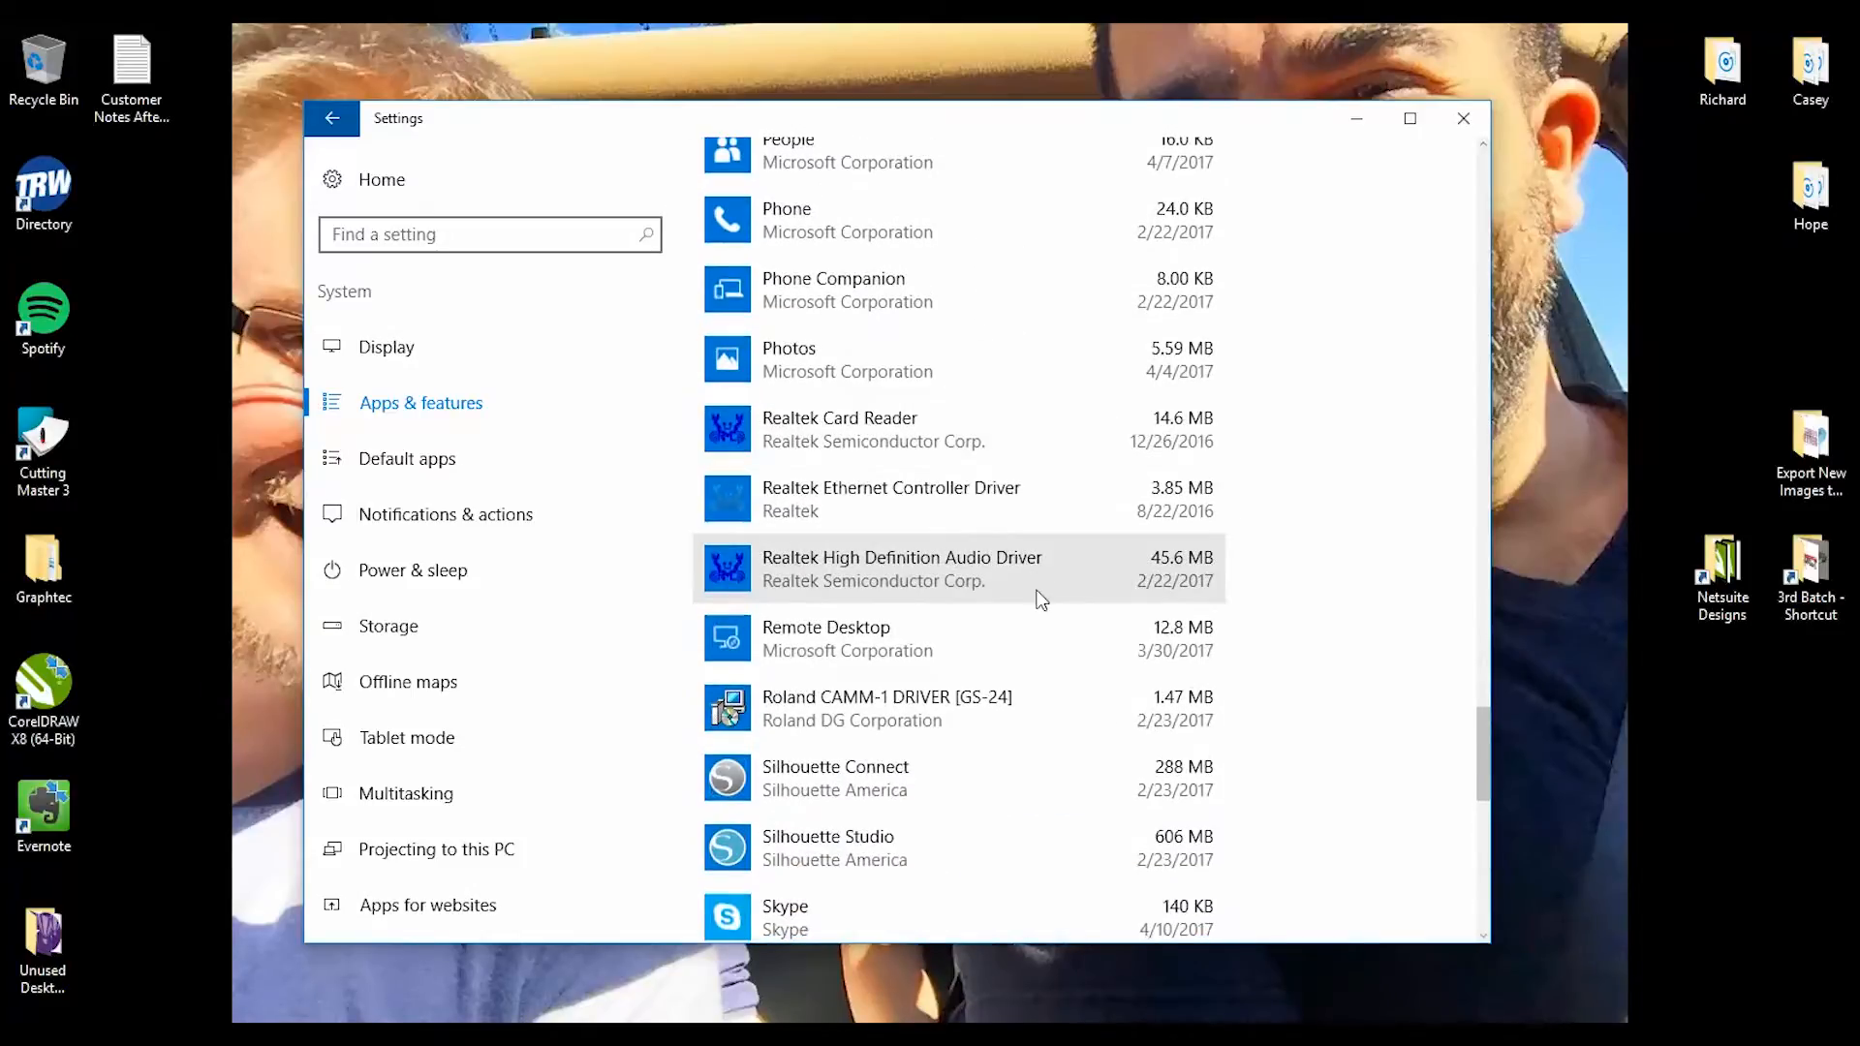
{"action": "scroll", "coordinate": [1044, 578], "scroll_direction": "up", "scroll_amount": 8}
{"action": "scroll", "coordinate": [1047, 581], "scroll_direction": "up", "scroll_amount": 20}
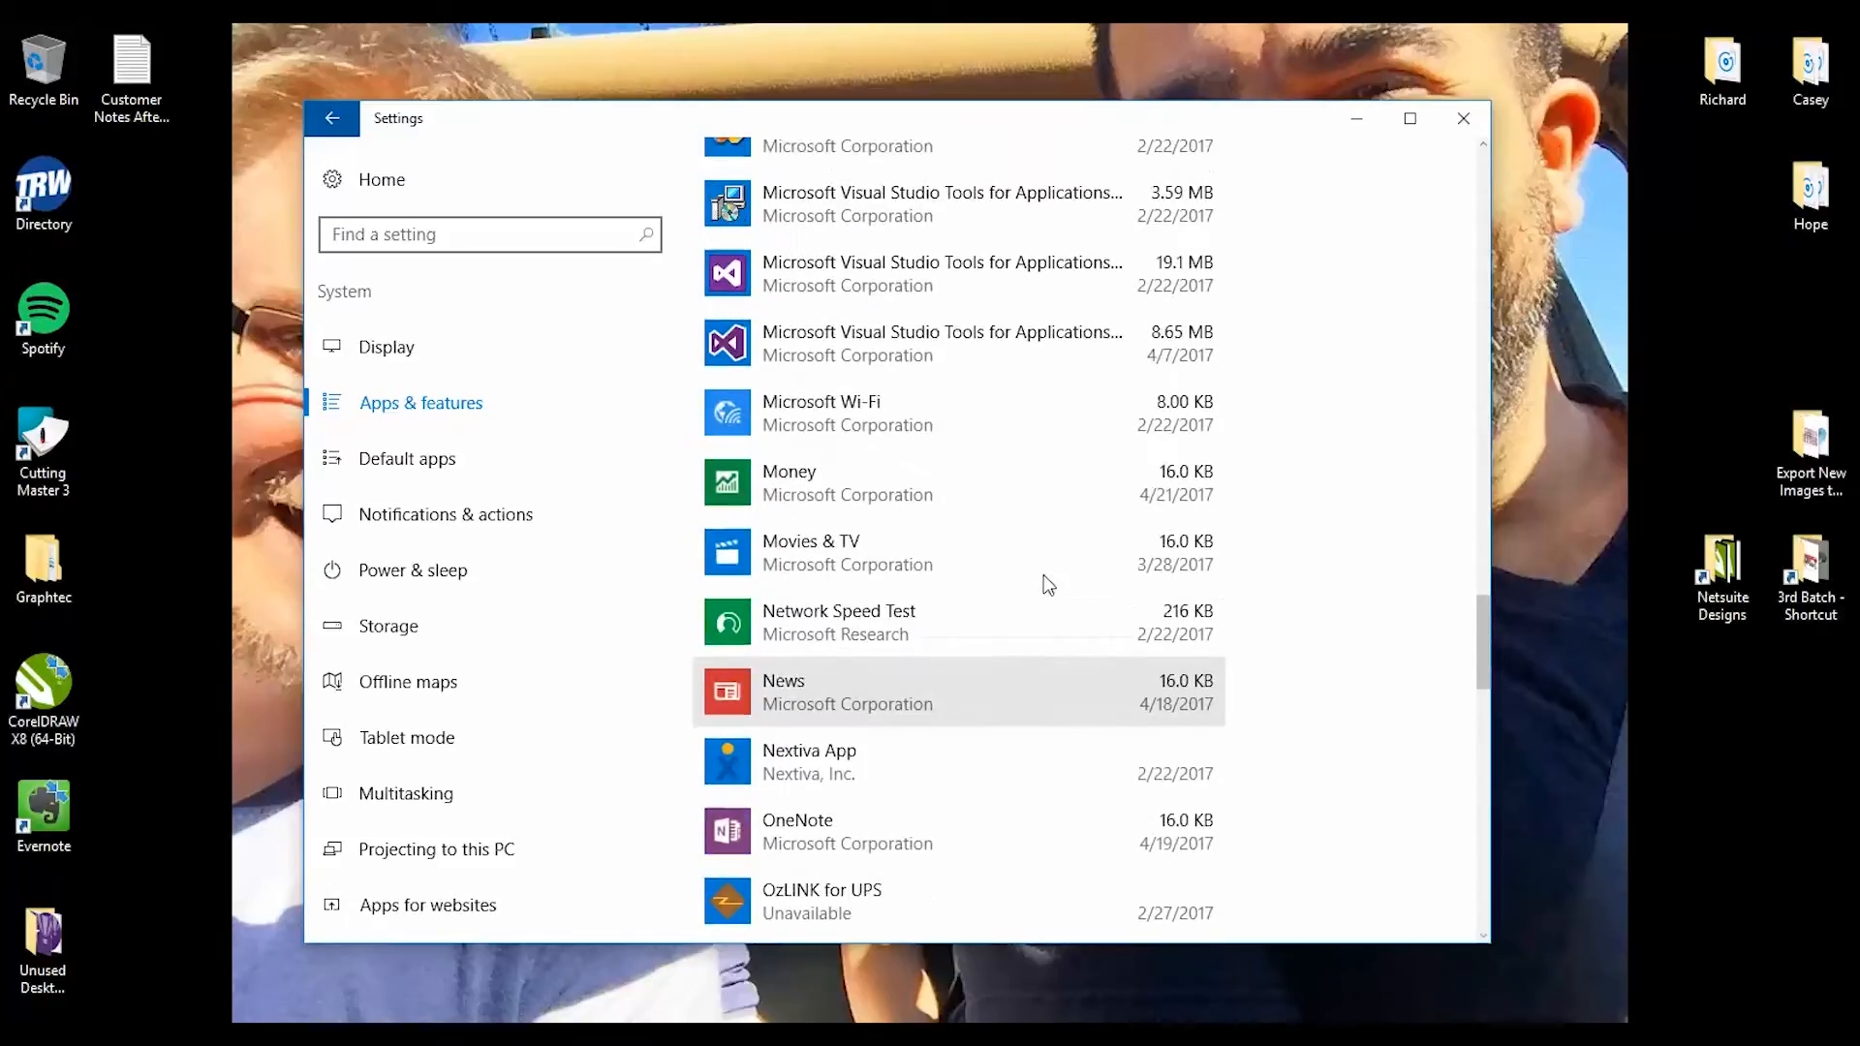
{"action": "scroll", "coordinate": [1059, 539], "scroll_direction": "up", "scroll_amount": 15}
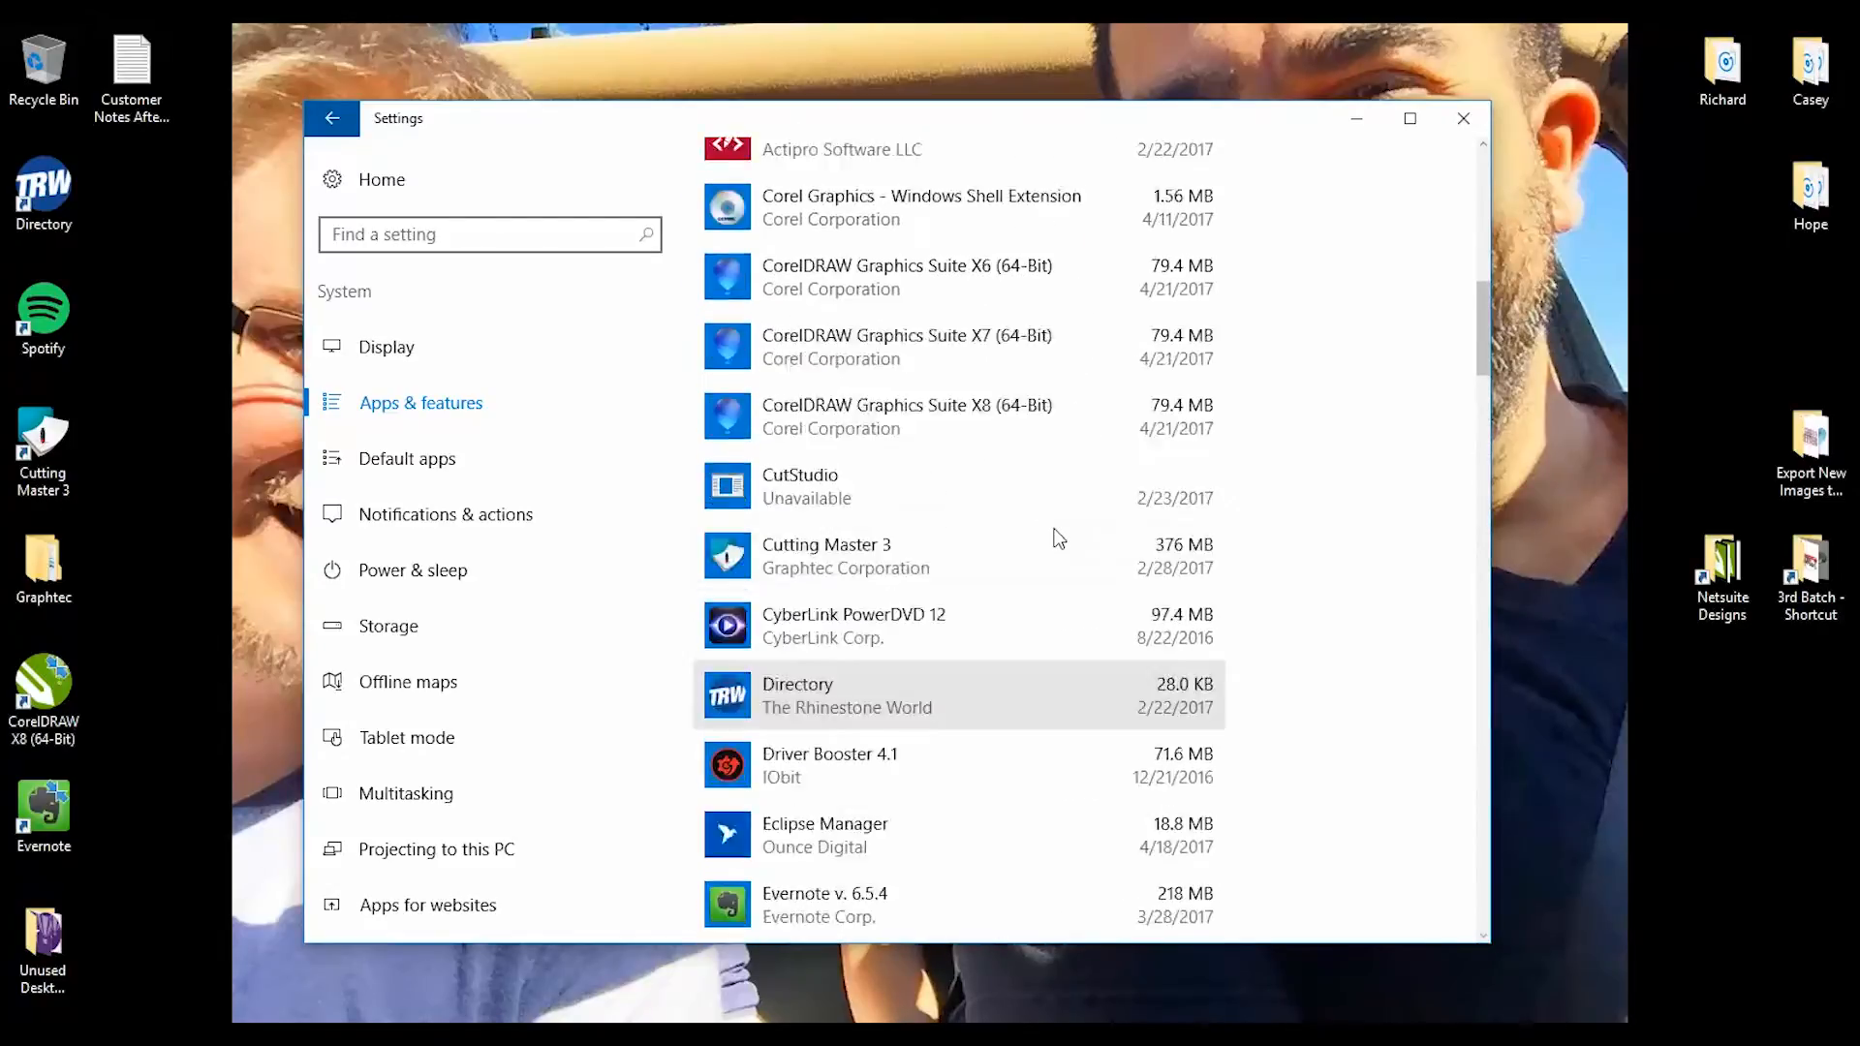
- Filter the list of installed apps by the word "Shell"
{"action": "left_click", "coordinate": [917, 339]}
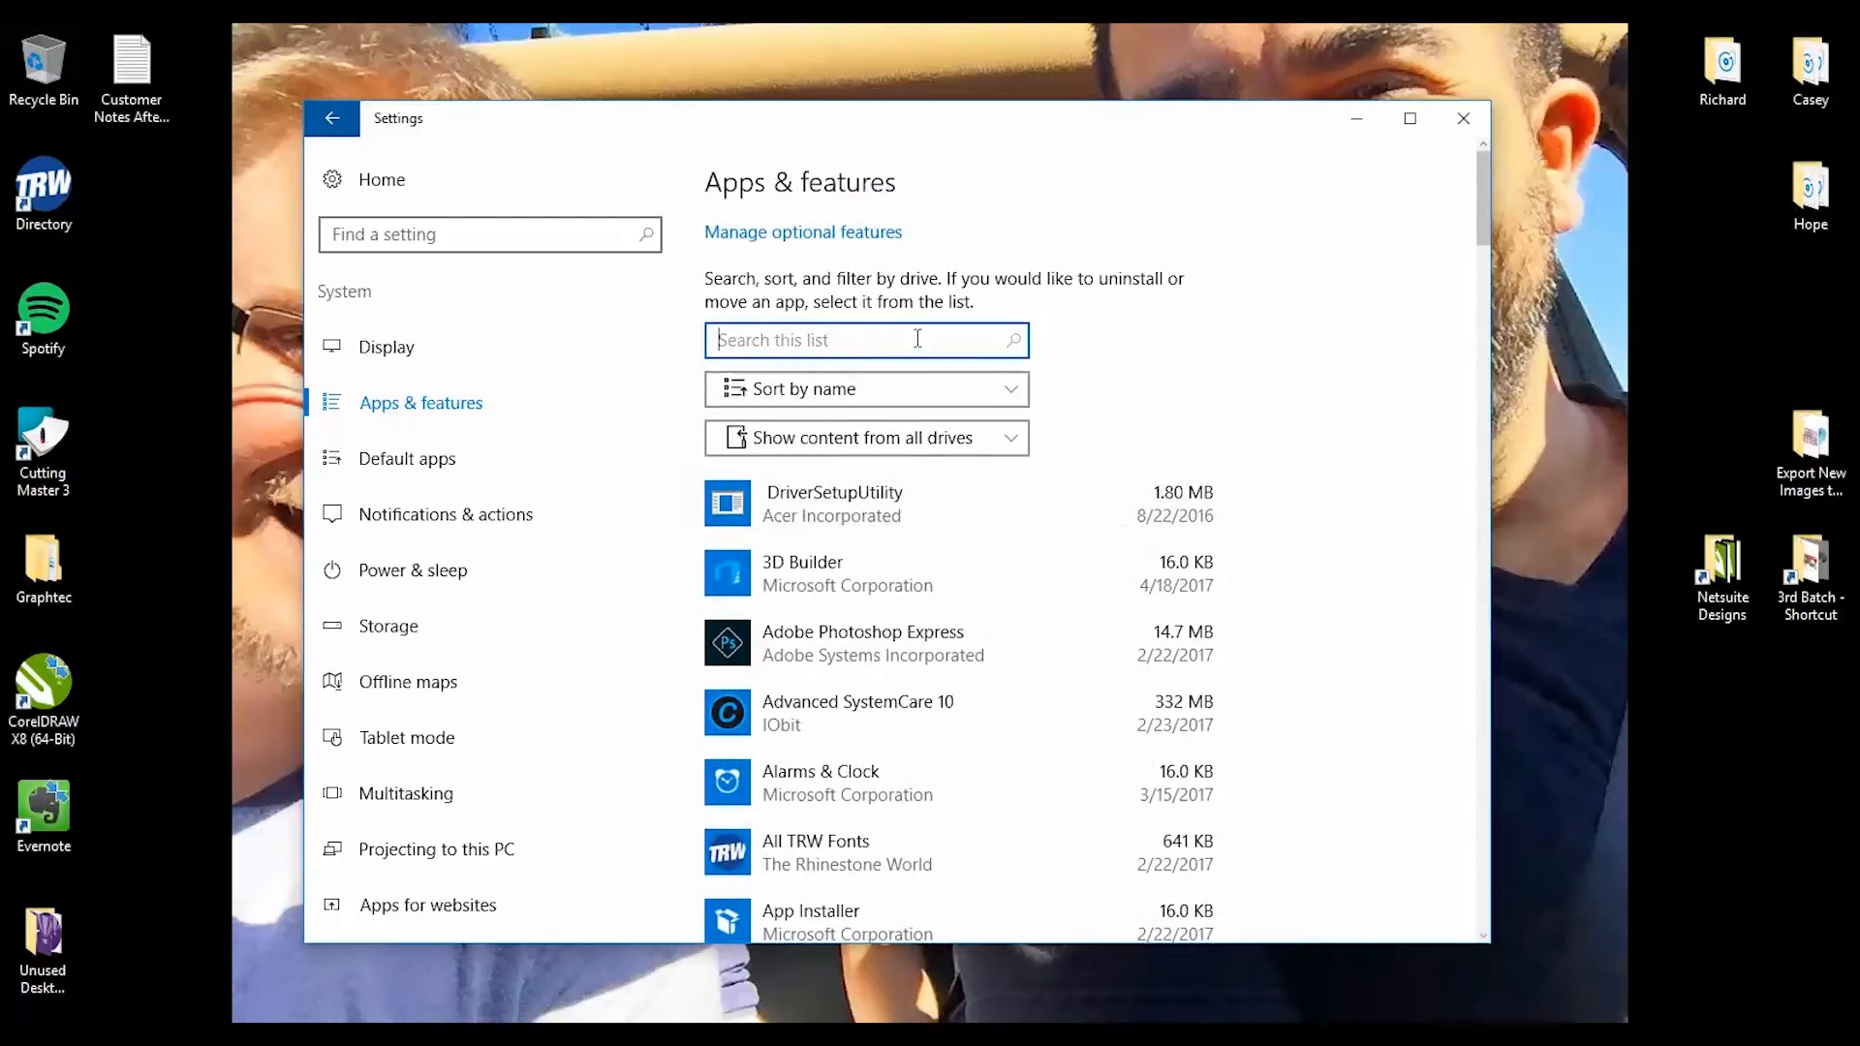
{"action": "type", "text": "Shred"}
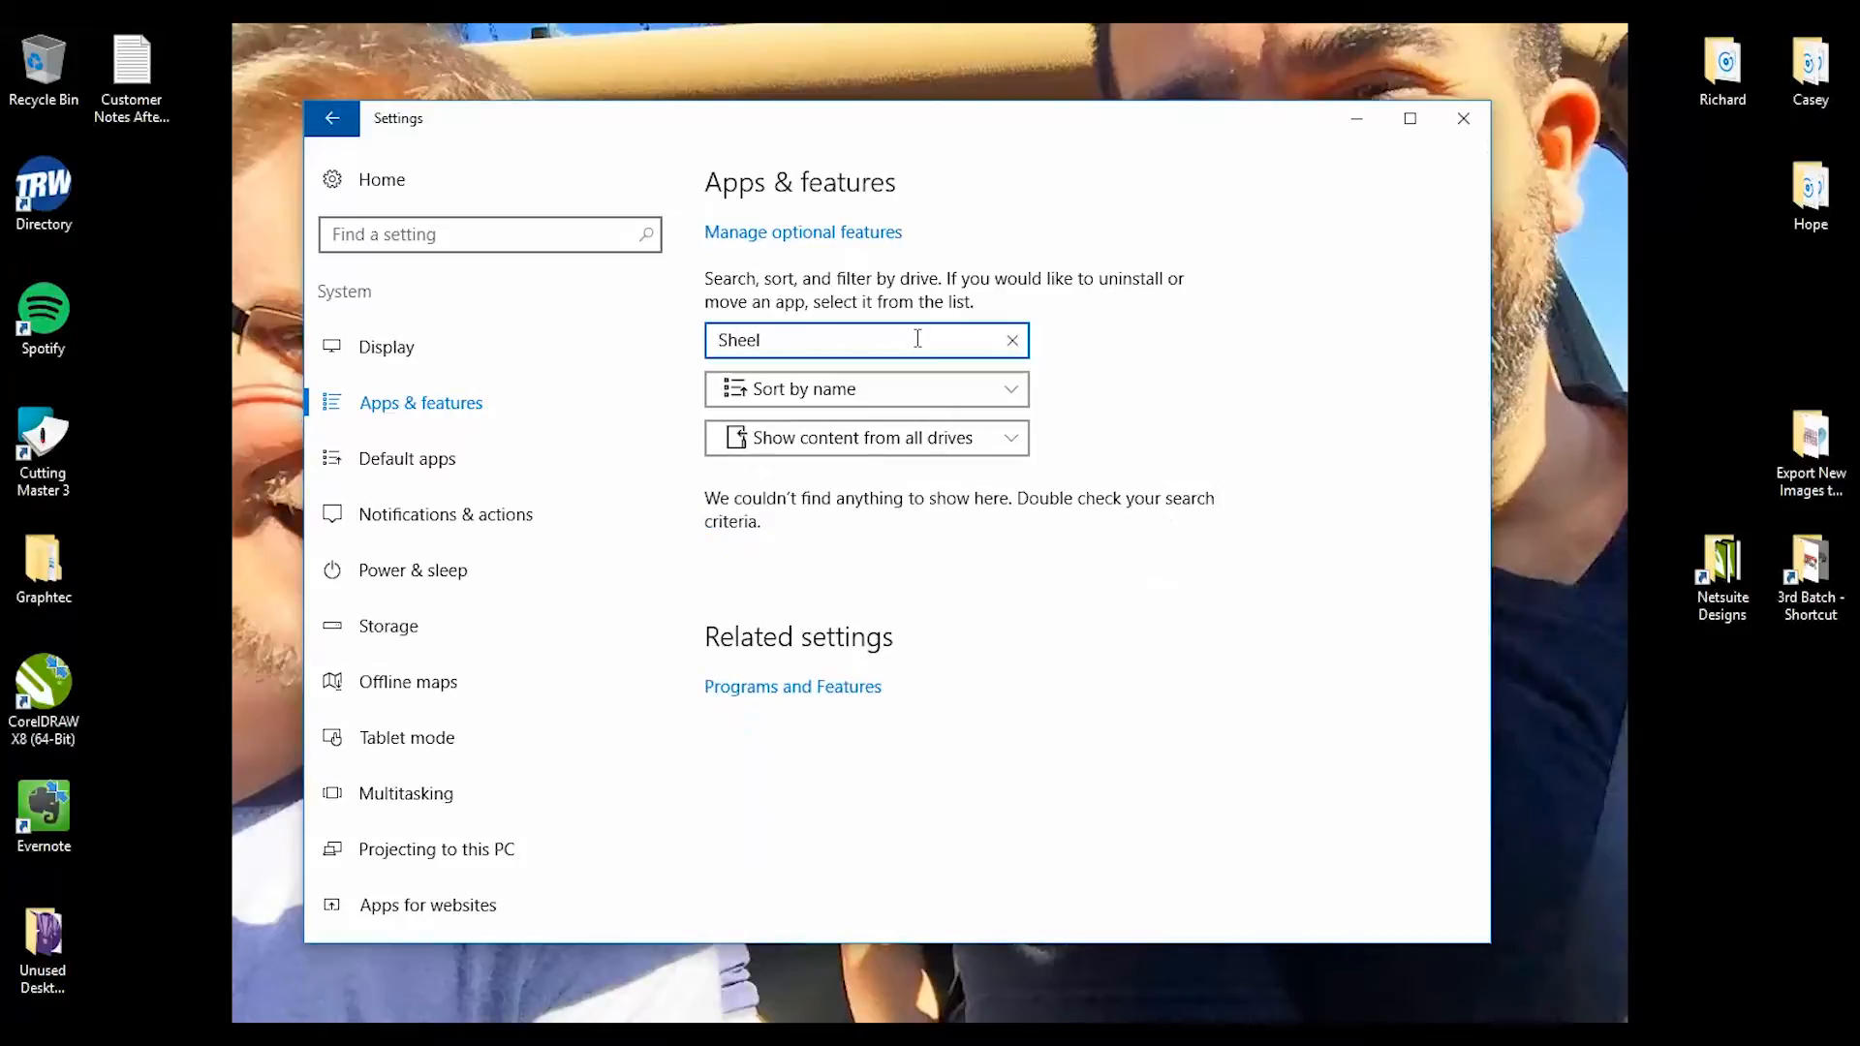
{"action": "key", "text": "BackSpace"}
{"action": "key", "text": "BackSpace"}
{"action": "key", "text": "BackSpace"}
{"action": "type", "text": "ell"}
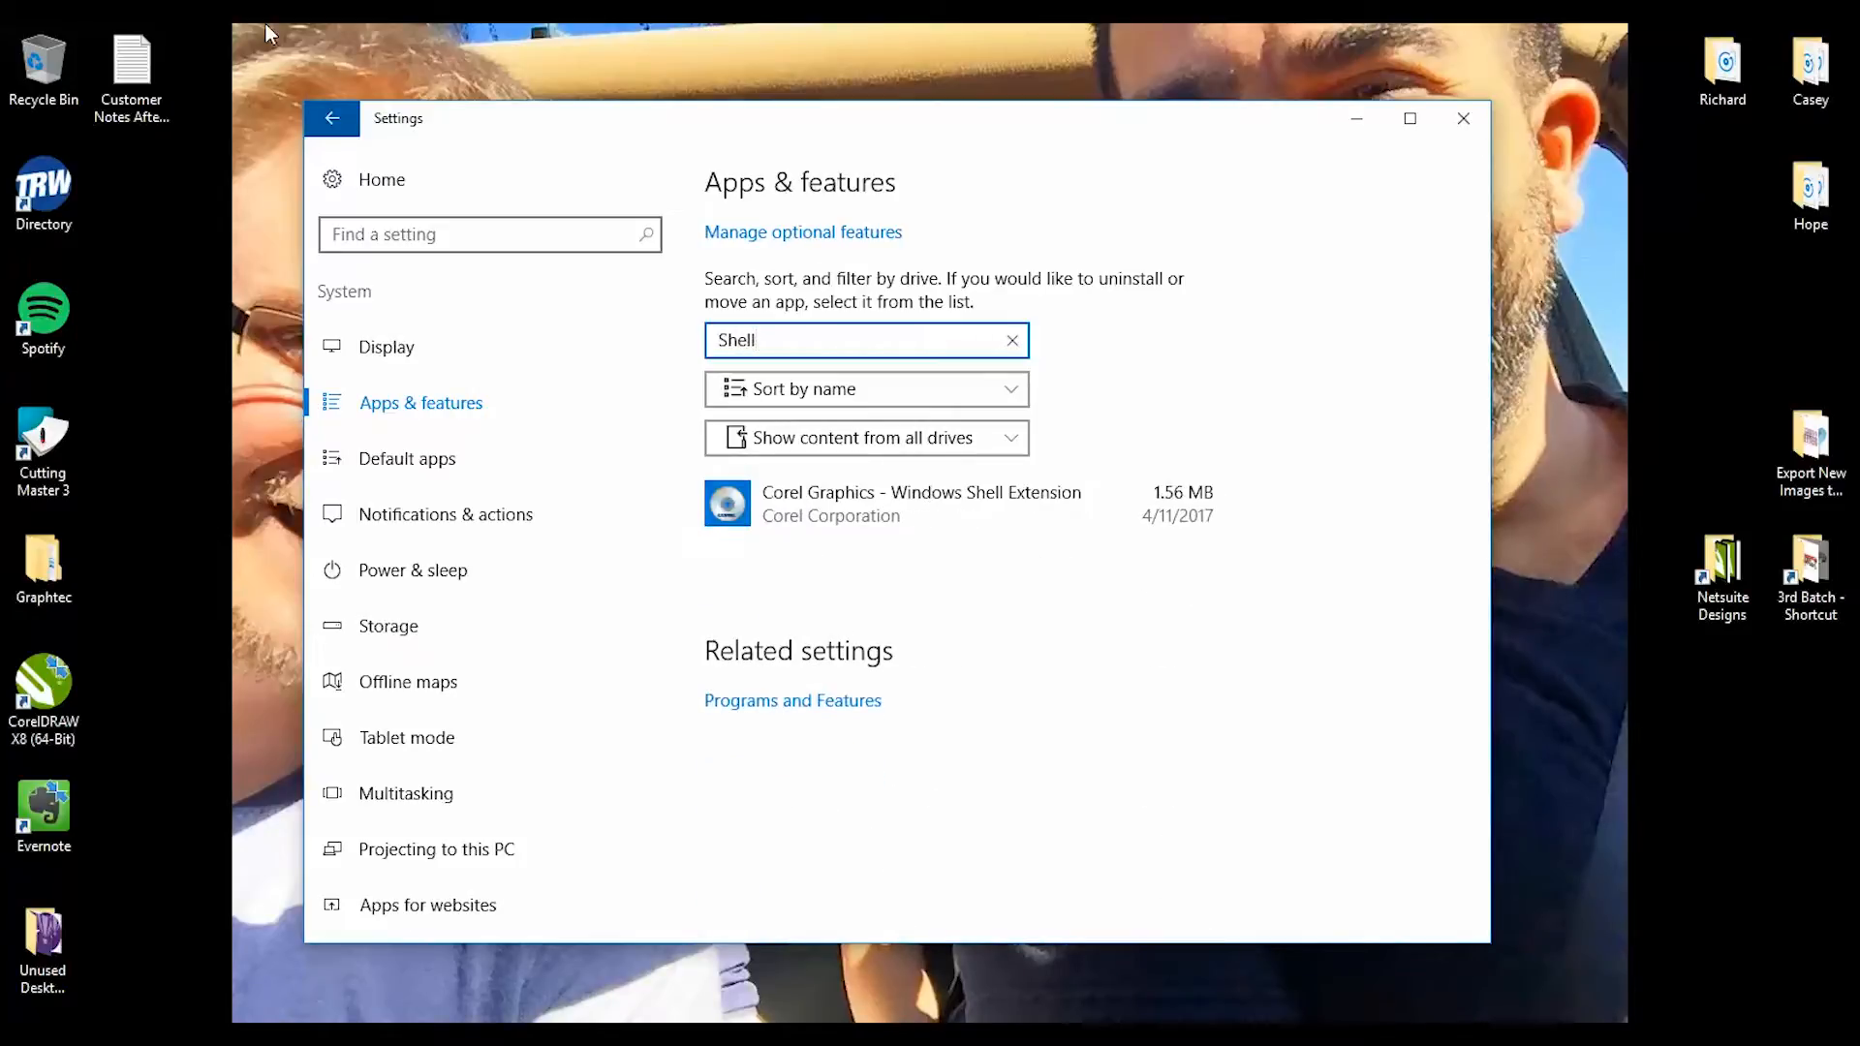
- Uninstall Corel Graphics - Windows Shell Extension and confirm its removal
{"action": "left_click", "coordinate": [980, 535]}
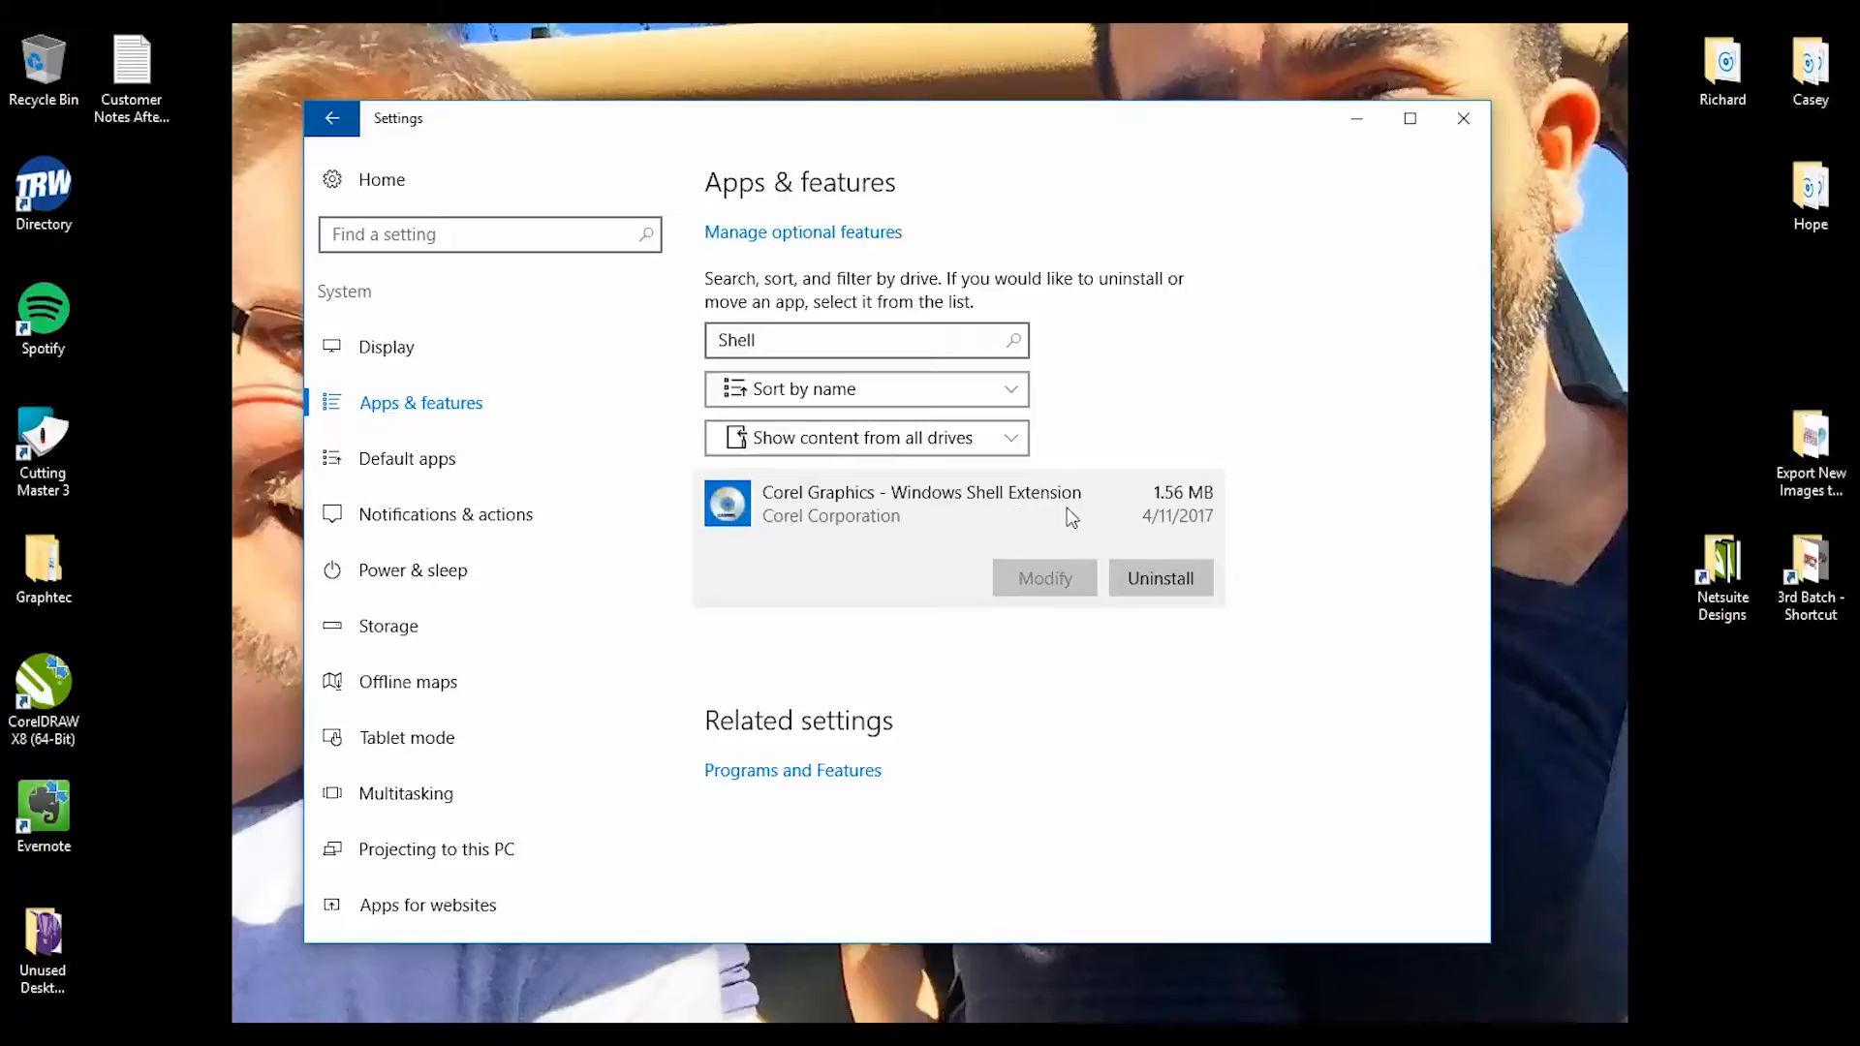
{"action": "left_click", "coordinate": [1159, 583]}
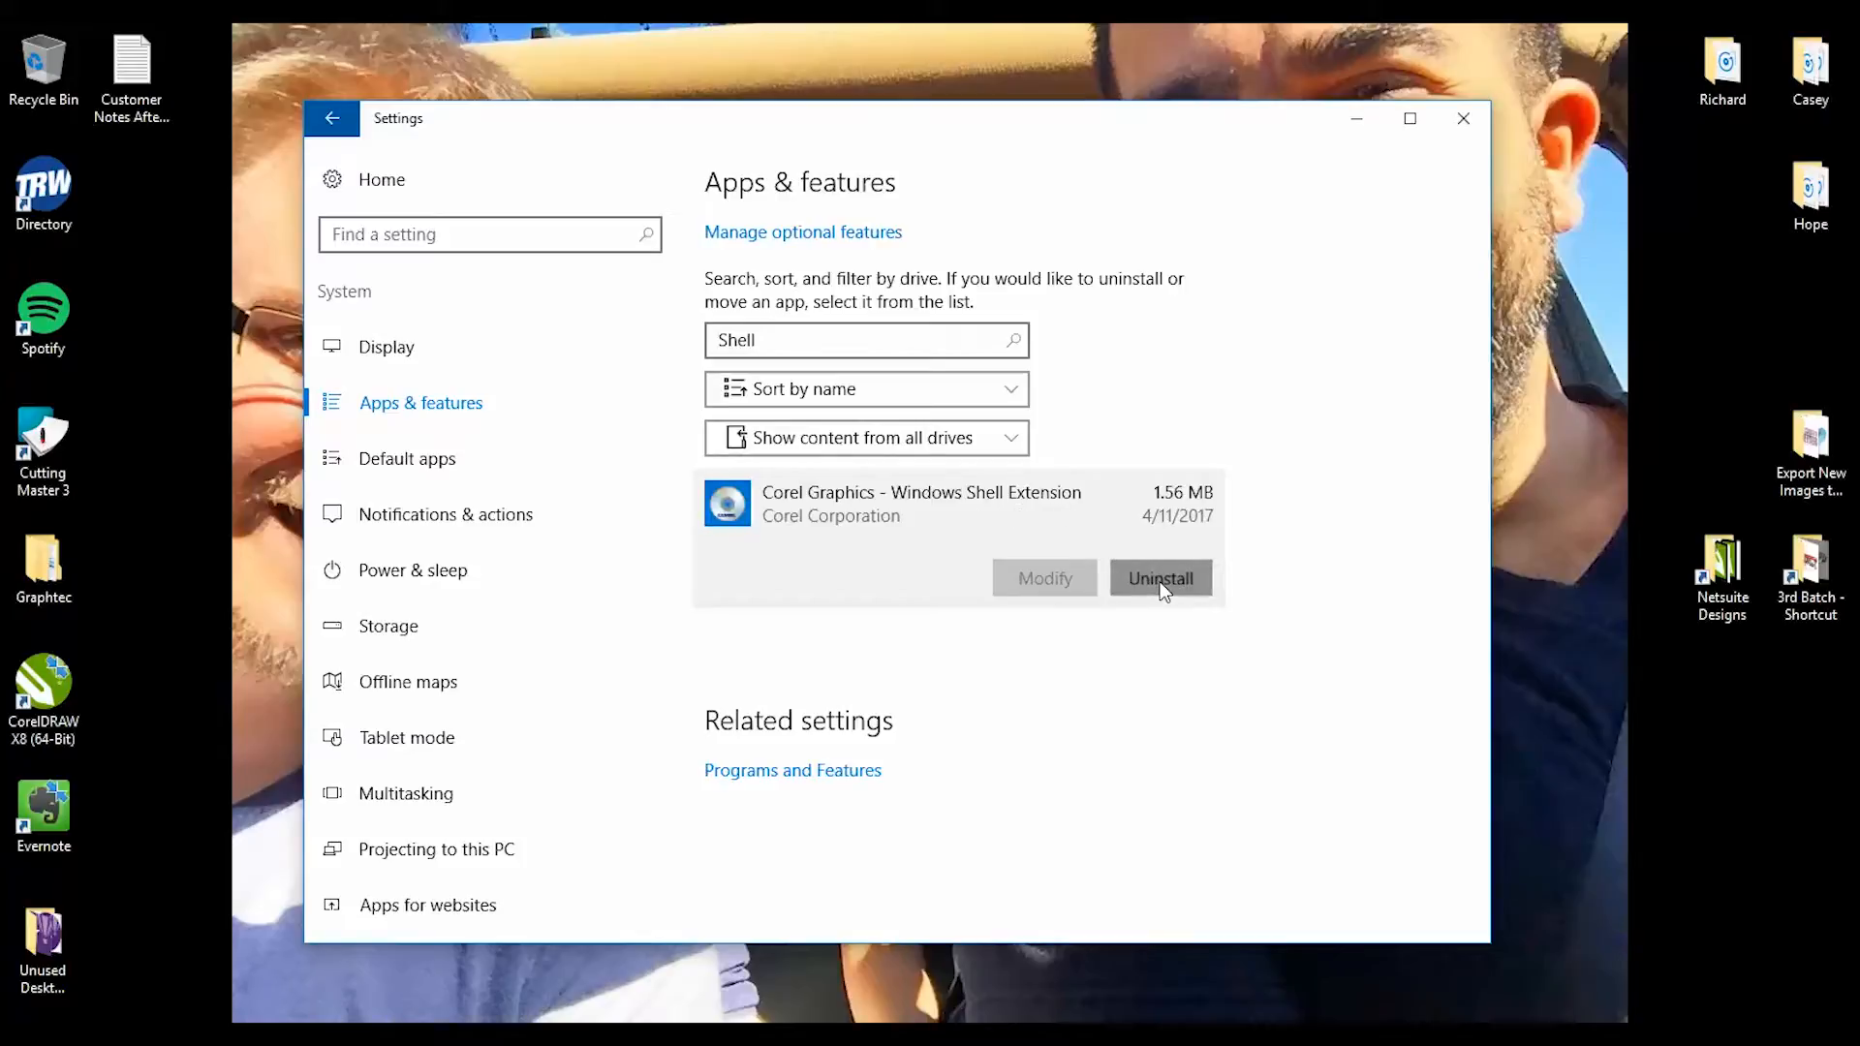
{"action": "left_click", "coordinate": [1261, 527]}
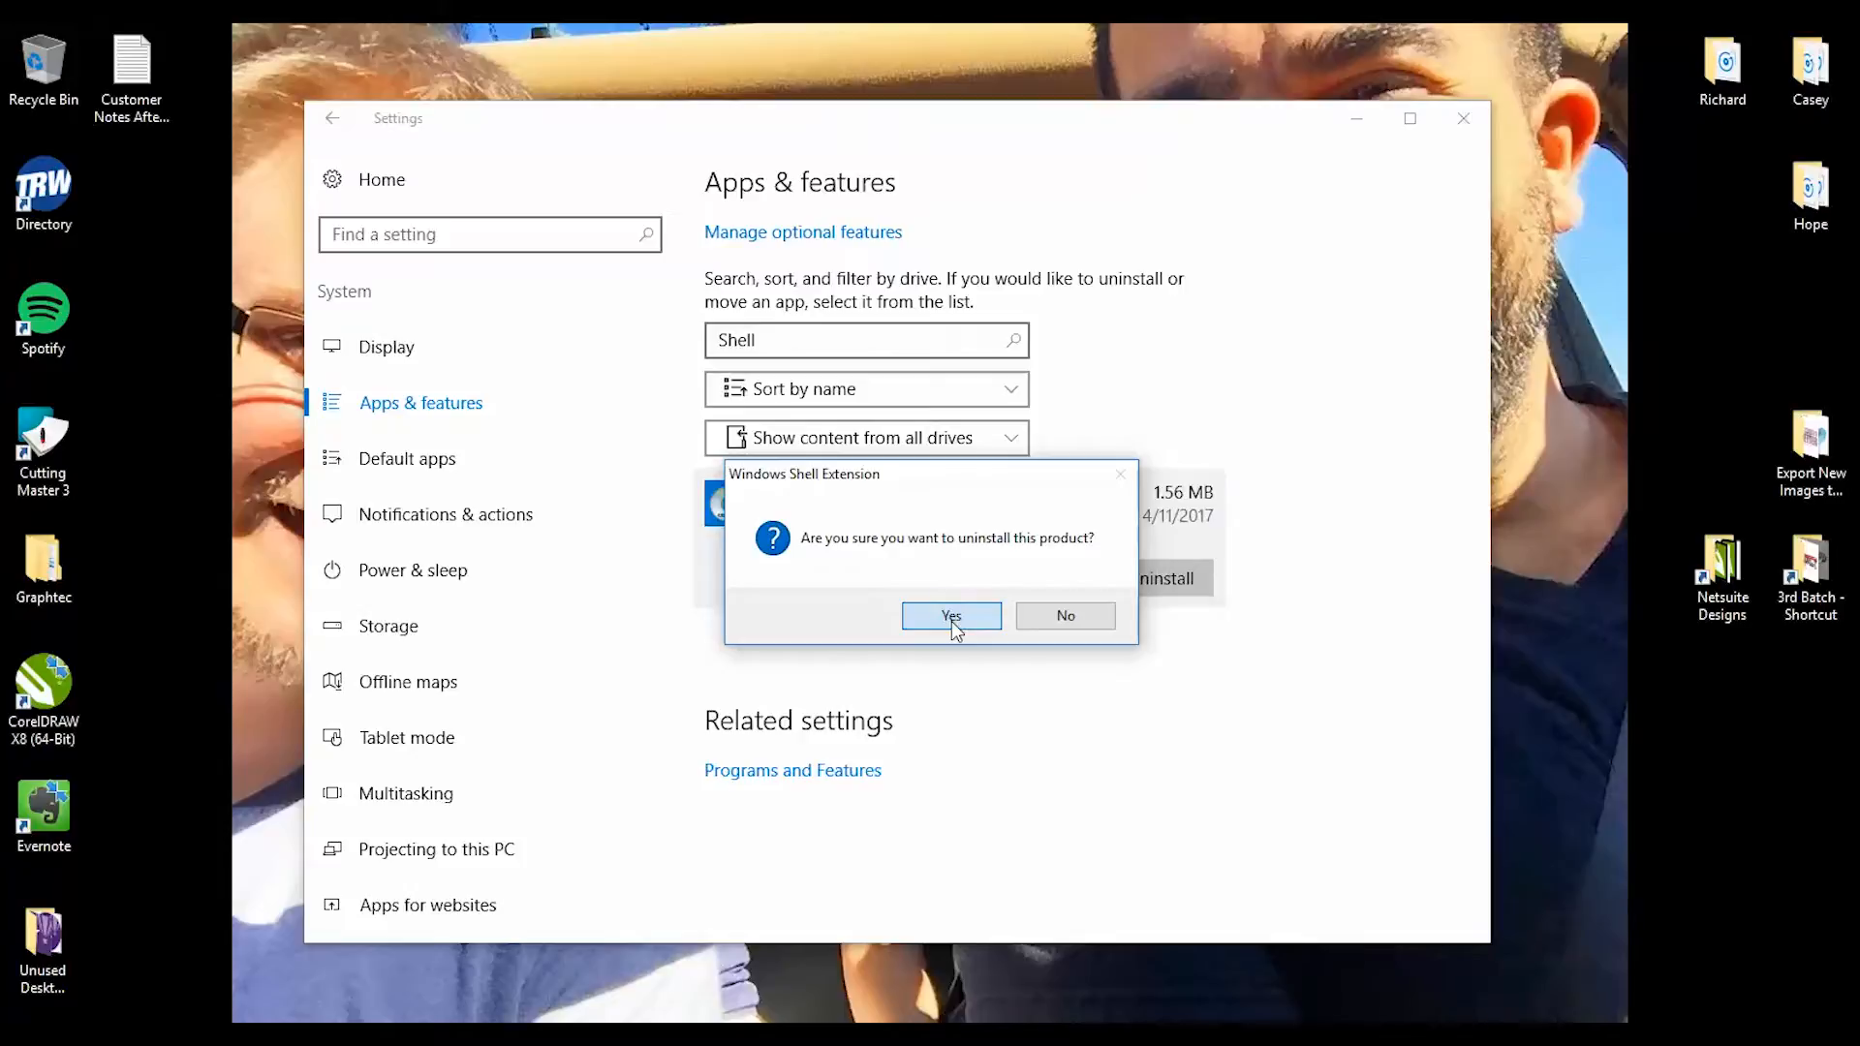
{"action": "left_click", "coordinate": [951, 617]}
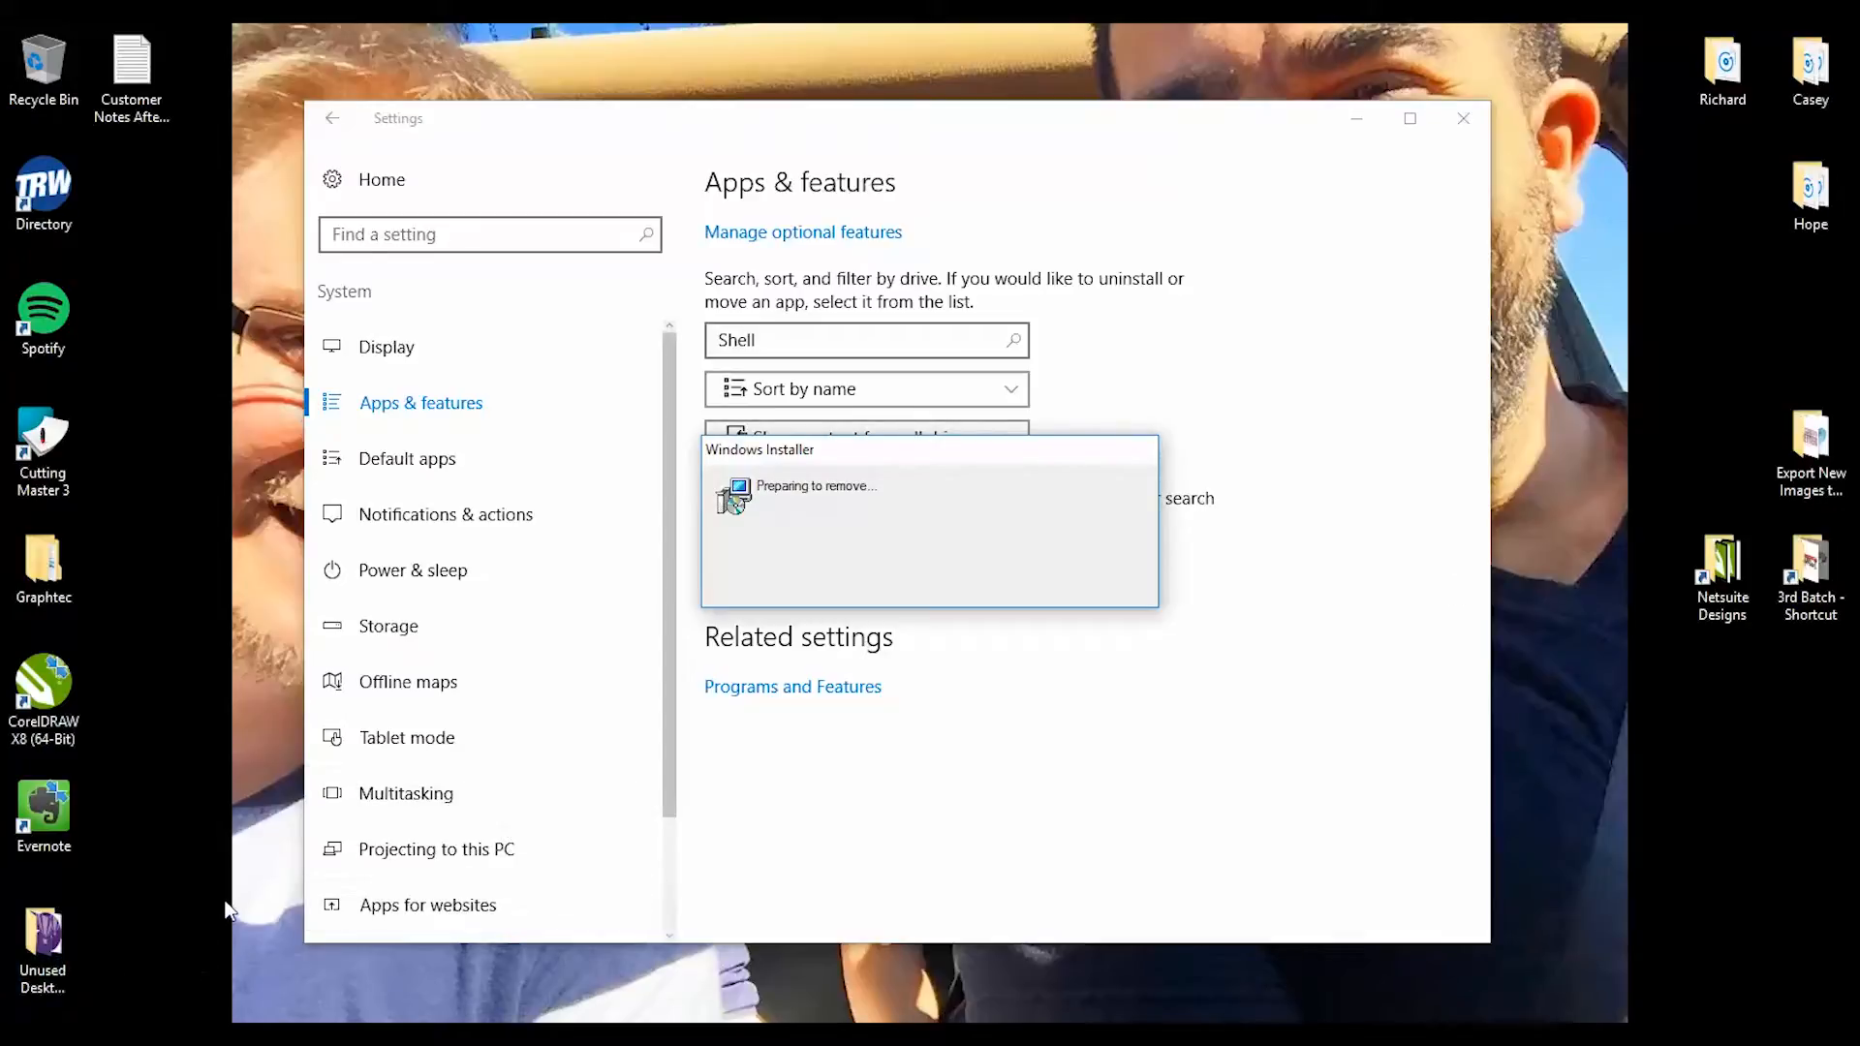
- Switch to the Windows Control Panel and open the Programs and Features list of installed programs
{"action": "right_click", "coordinate": [25, 1034]}
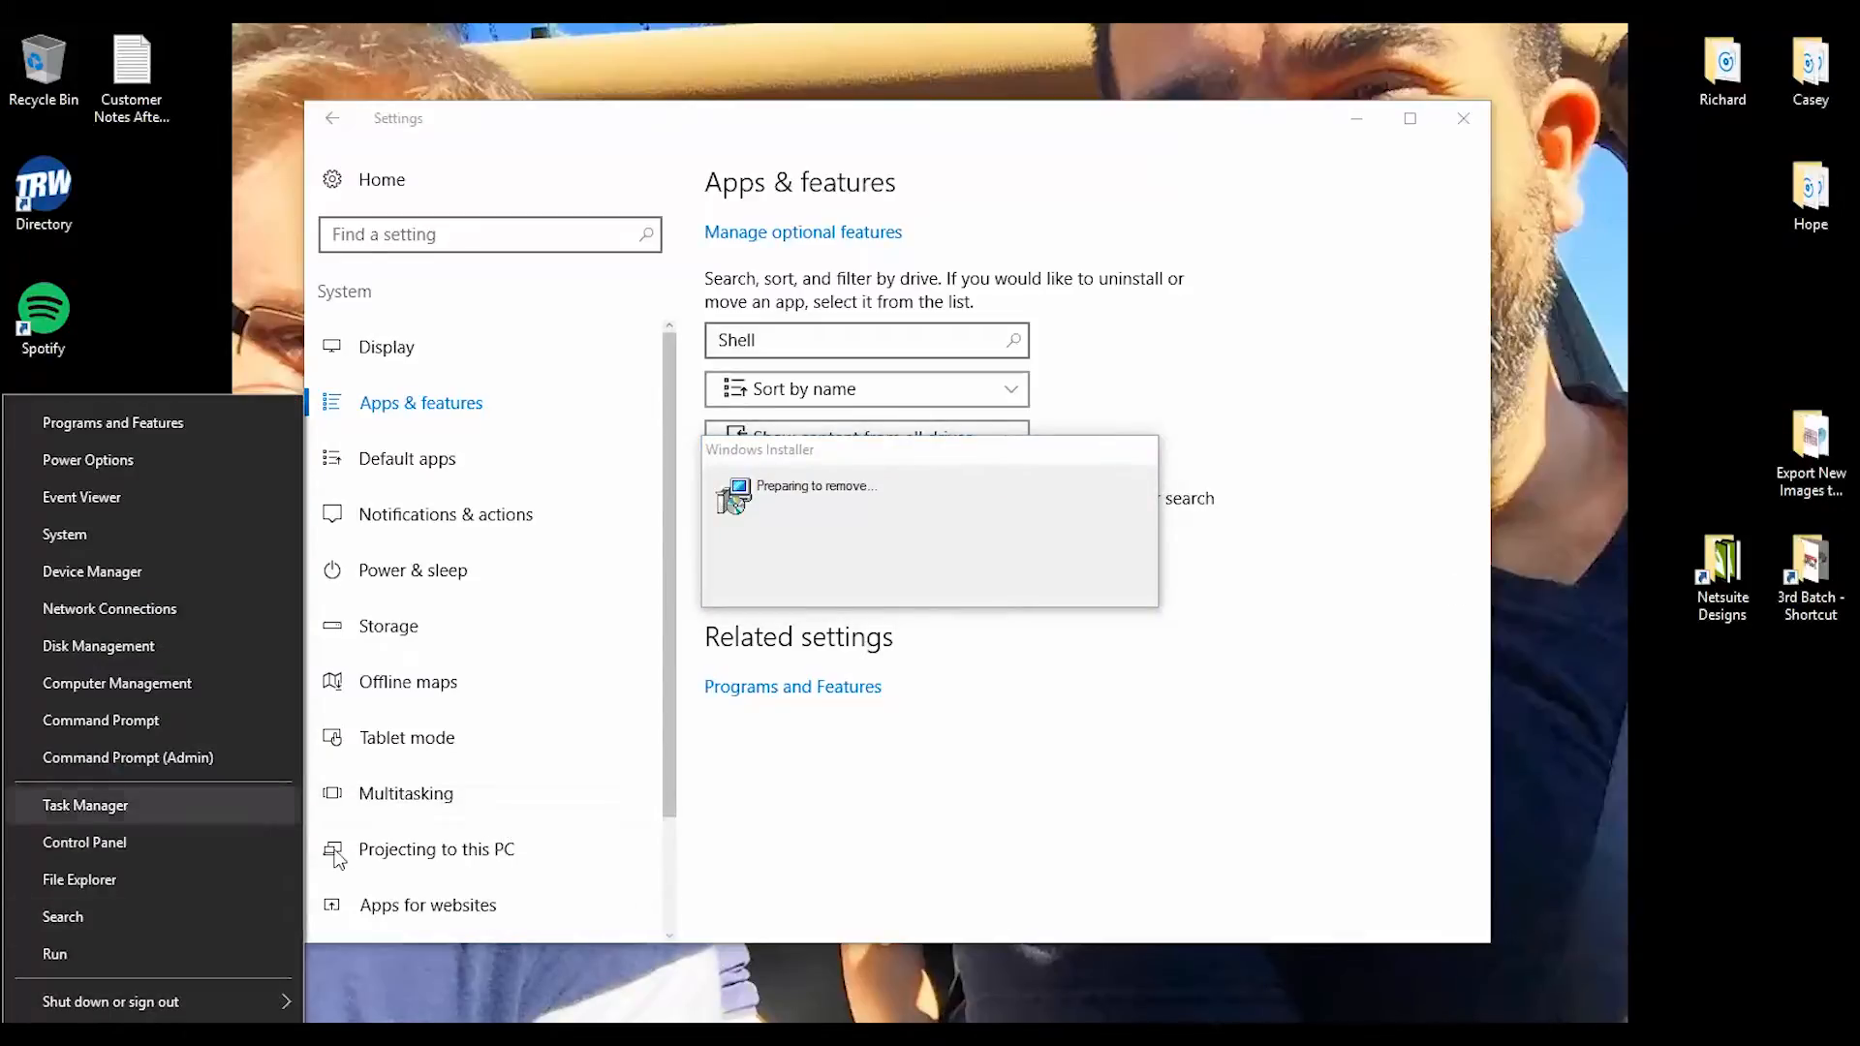
{"action": "left_click", "coordinate": [588, 990]}
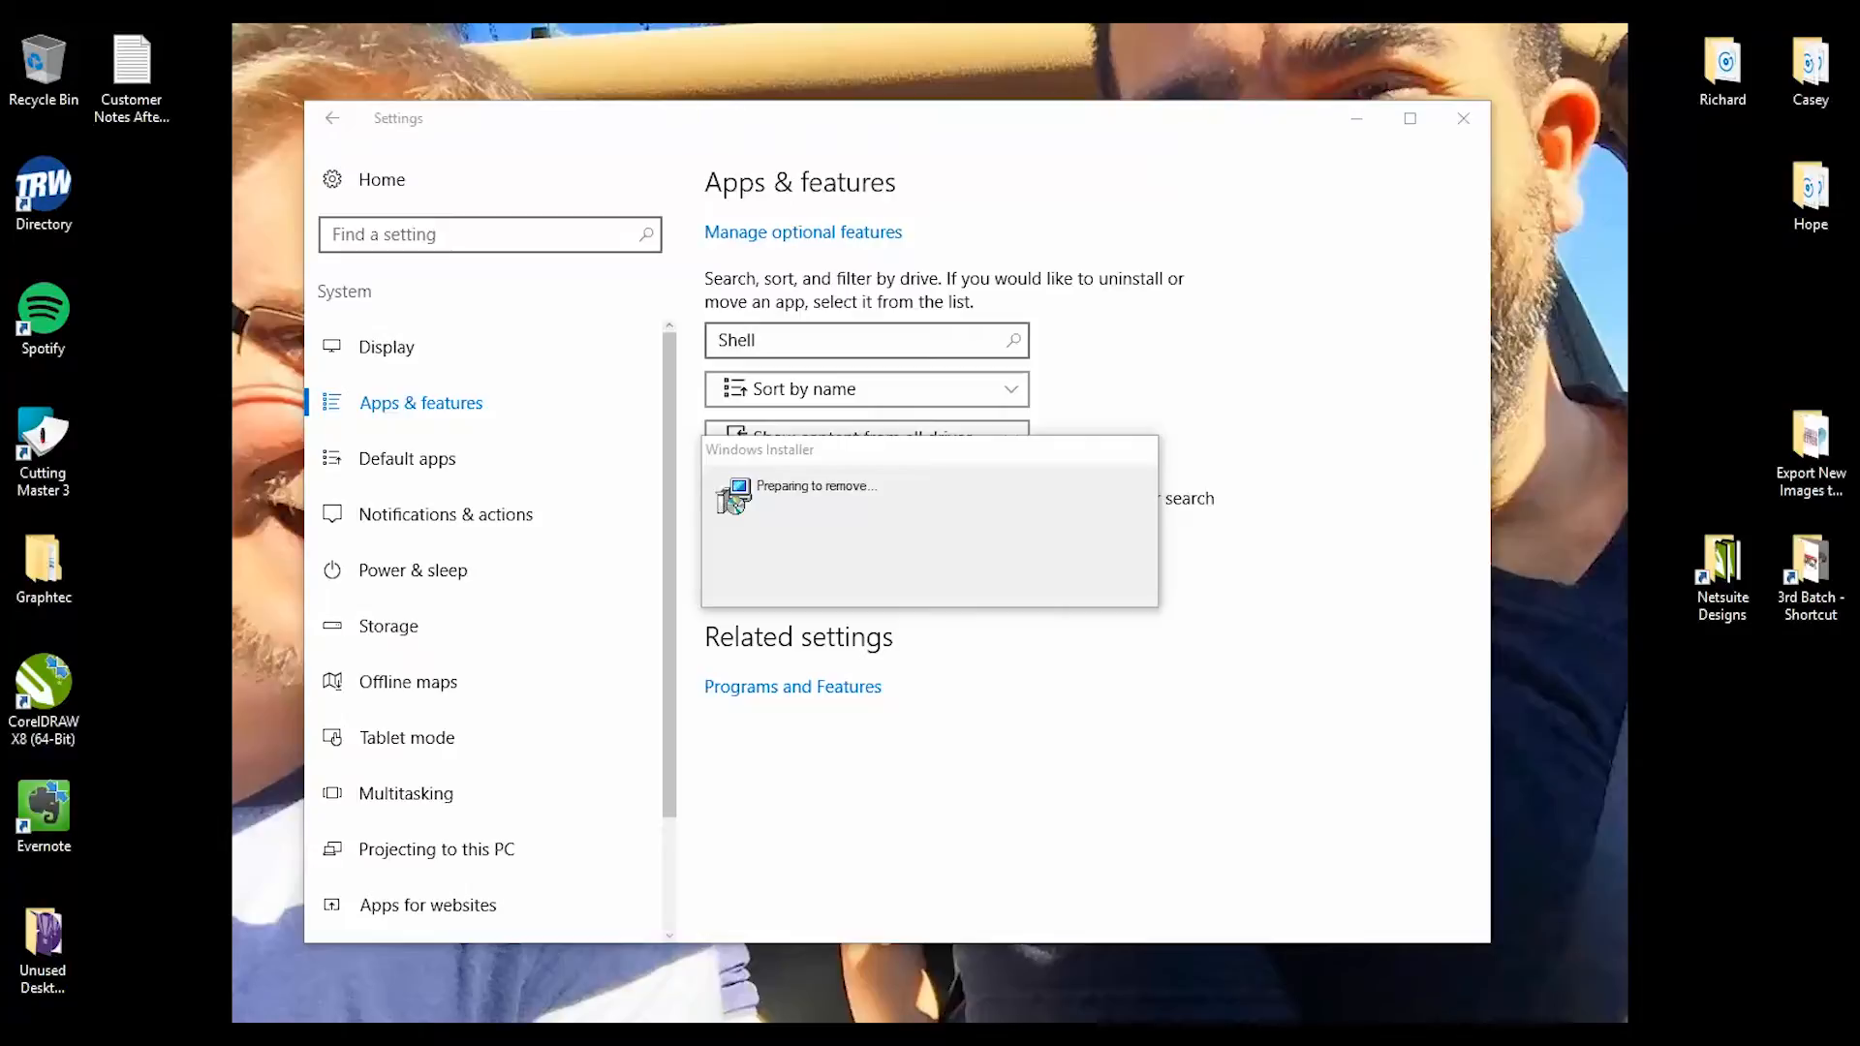
{"action": "right_click", "coordinate": [25, 1035]}
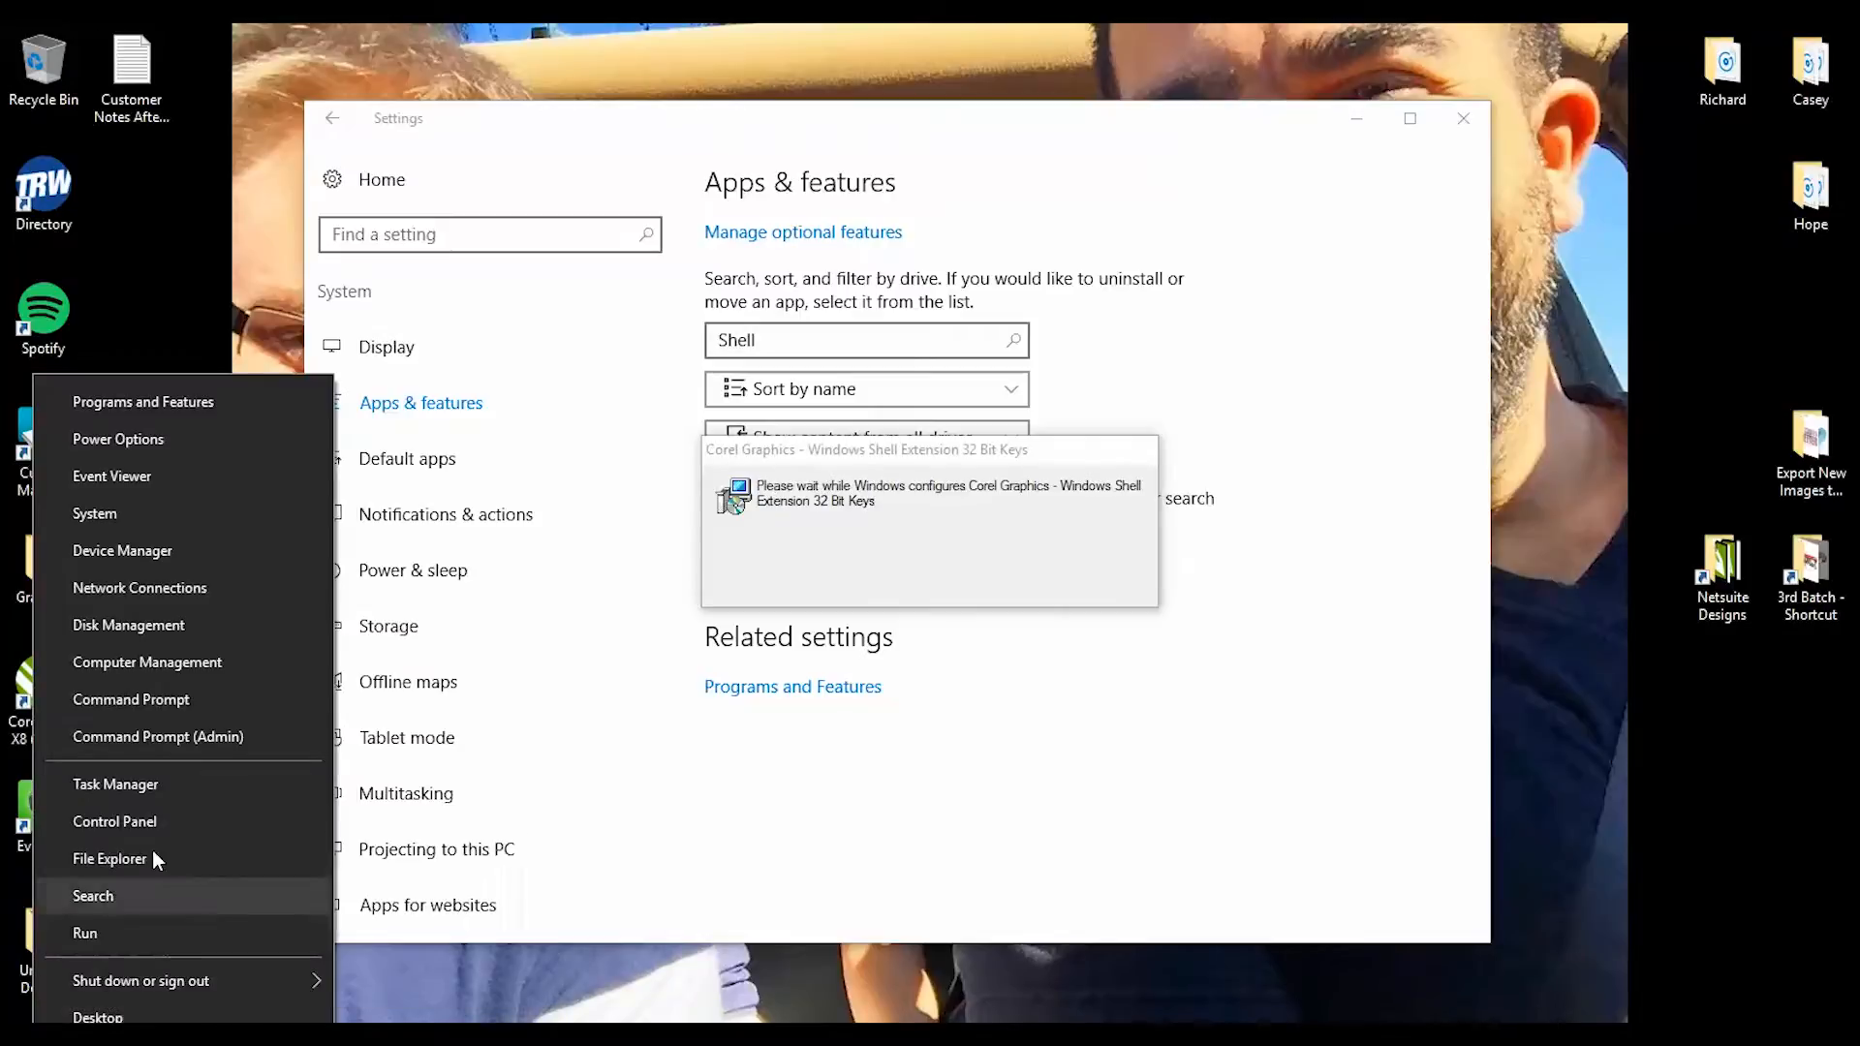
{"action": "left_click", "coordinate": [206, 821]}
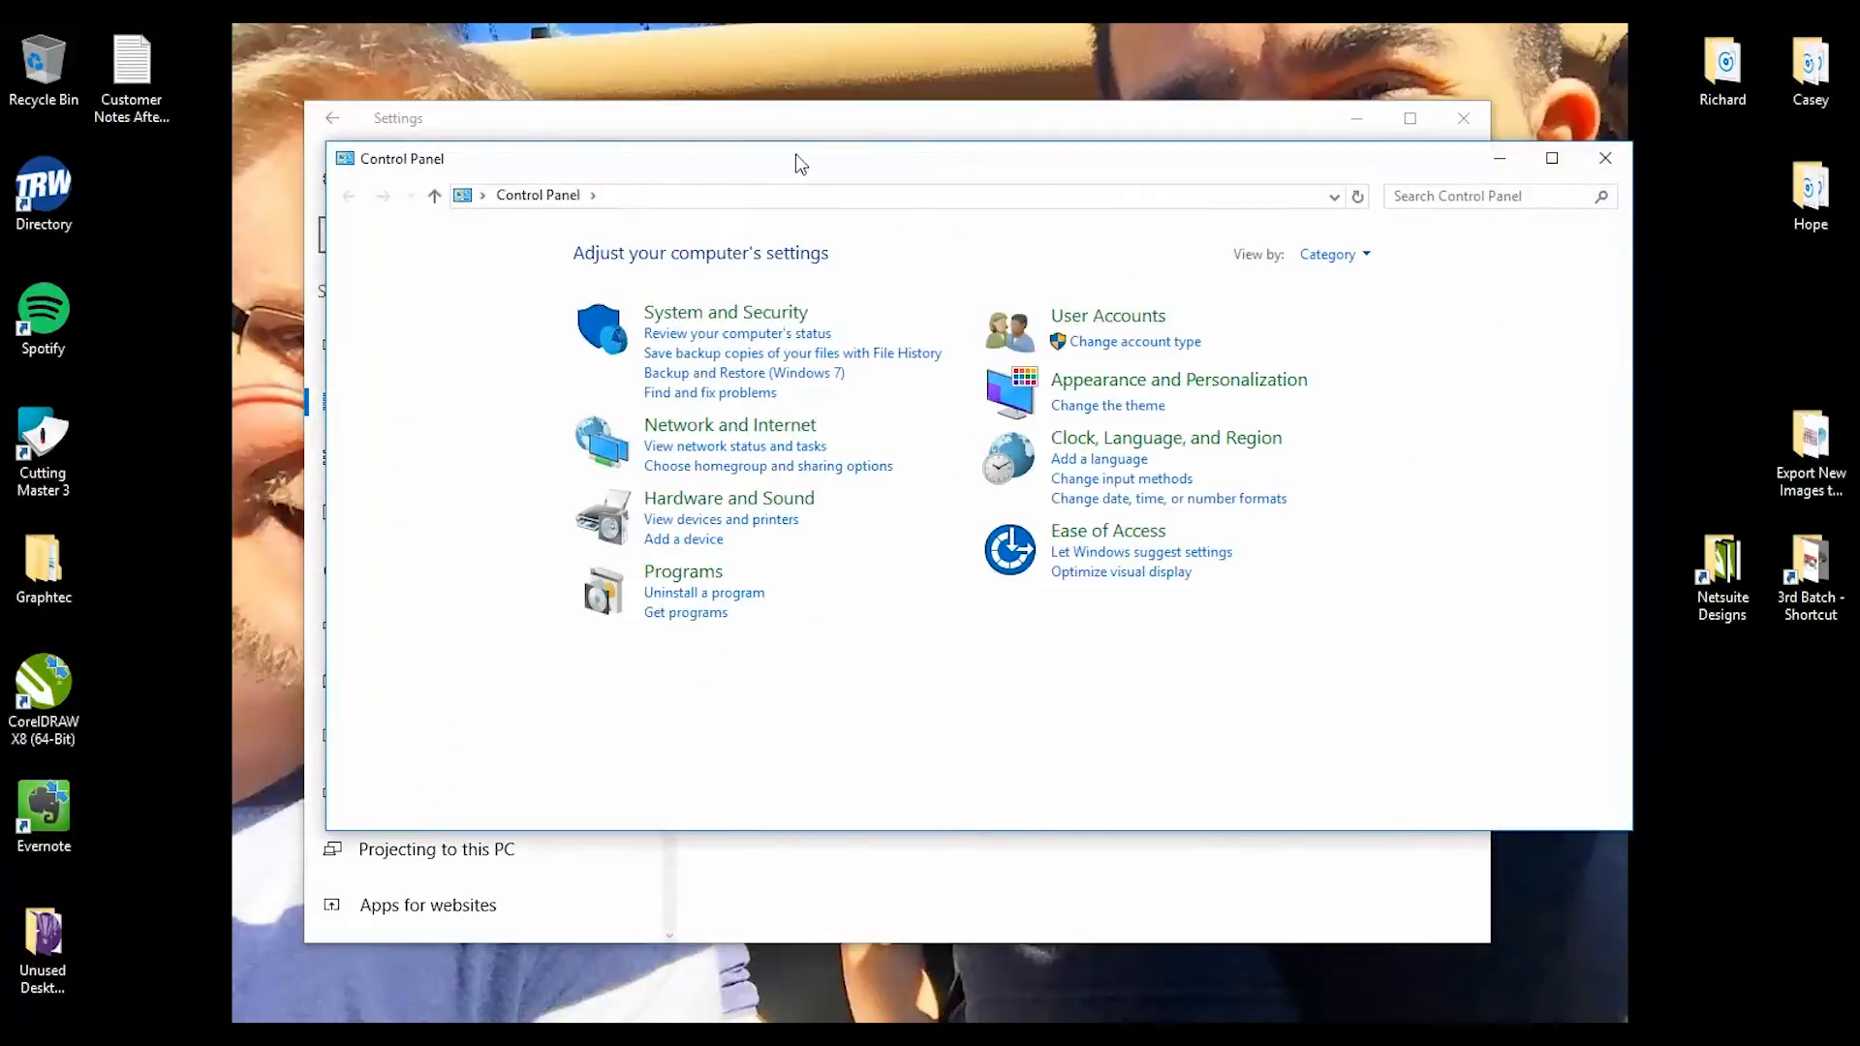
{"action": "left_click", "coordinate": [707, 578]}
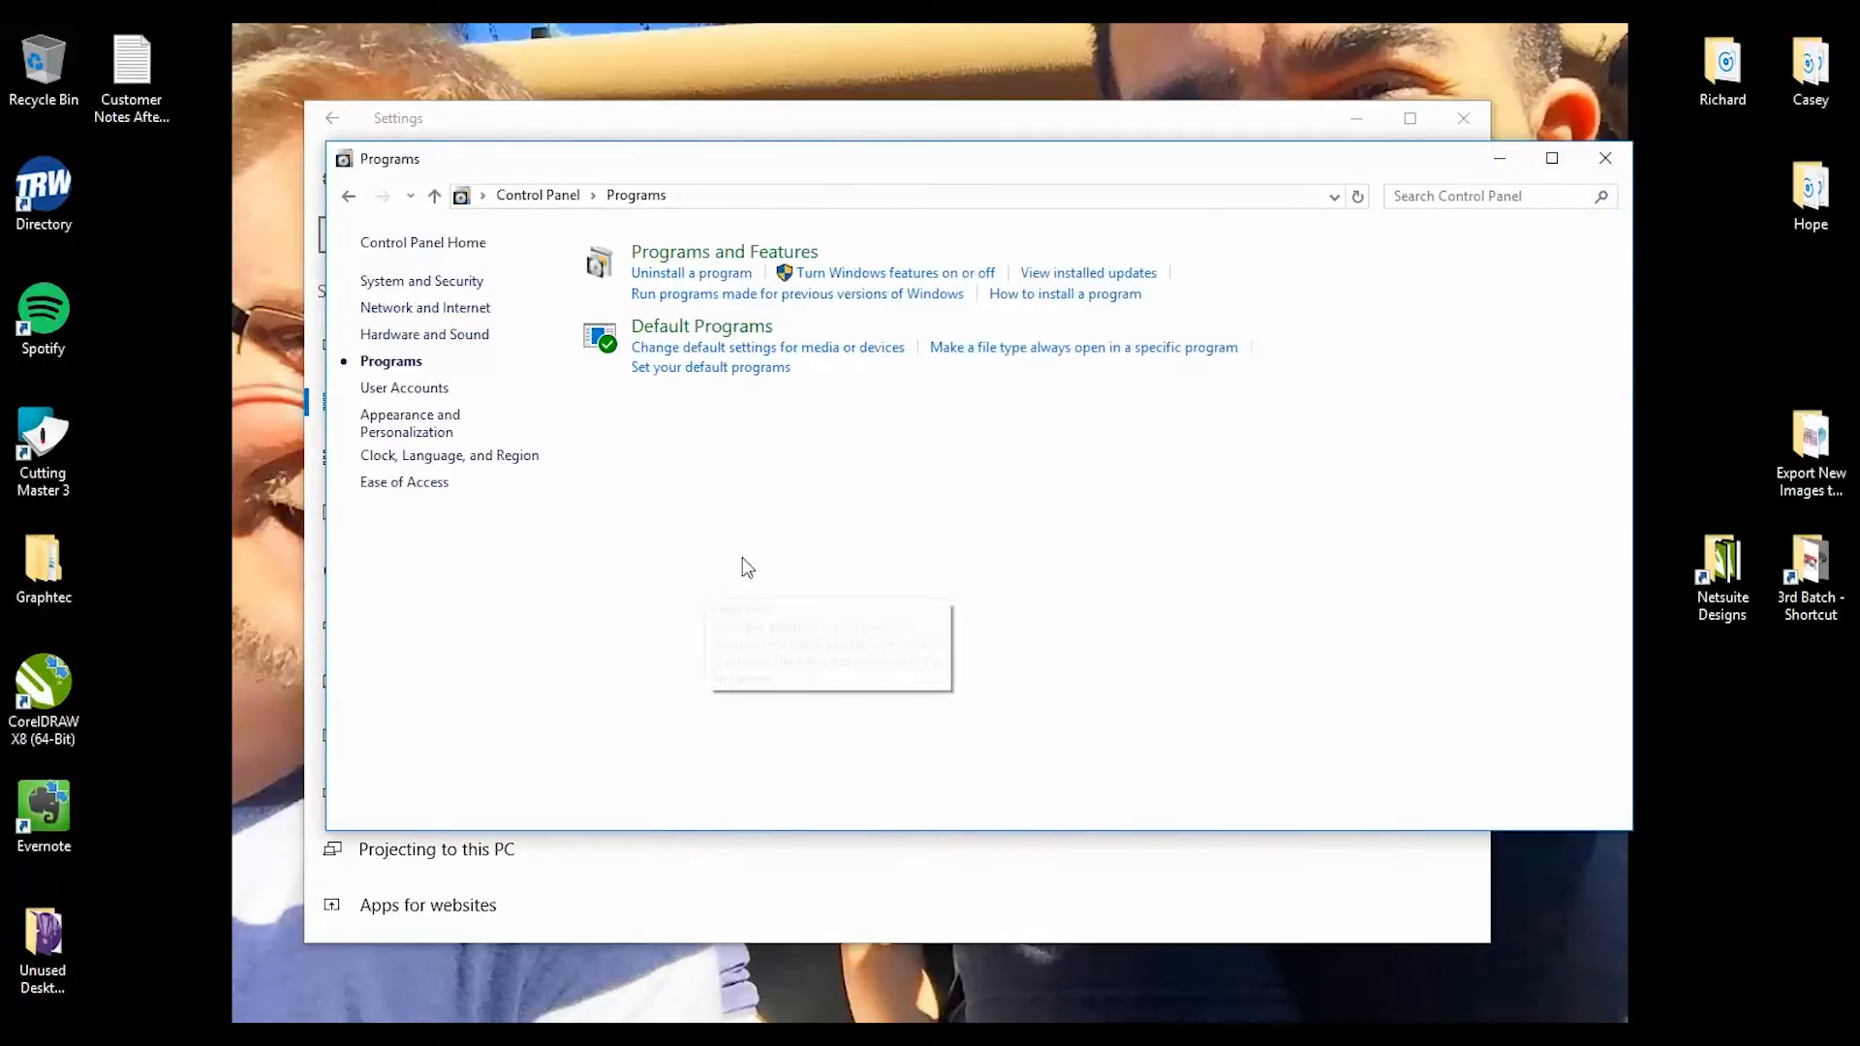
{"action": "left_click", "coordinate": [809, 254]}
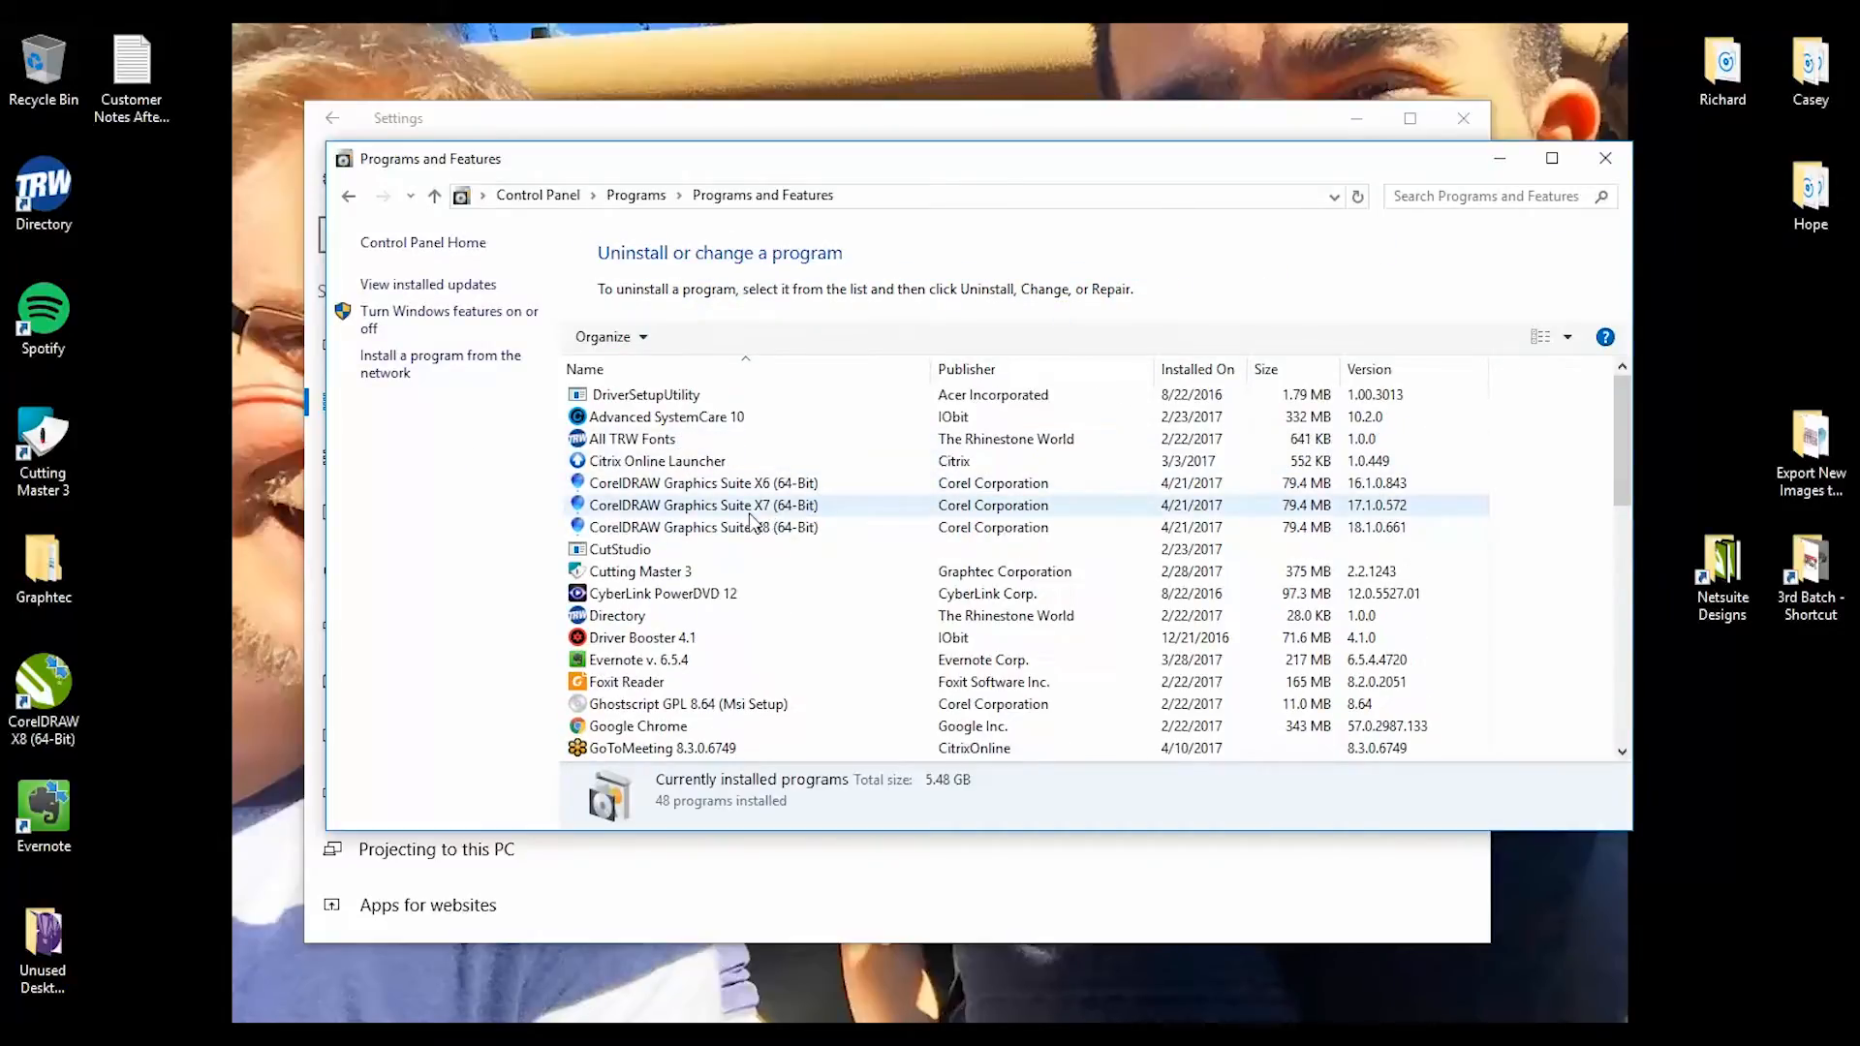
- Start modifying the CorelDRAW Graphics Suite X8 (64-Bit) installation, keeping the selected programs, and proceed to the program features selection
{"action": "left_click", "coordinate": [777, 534]}
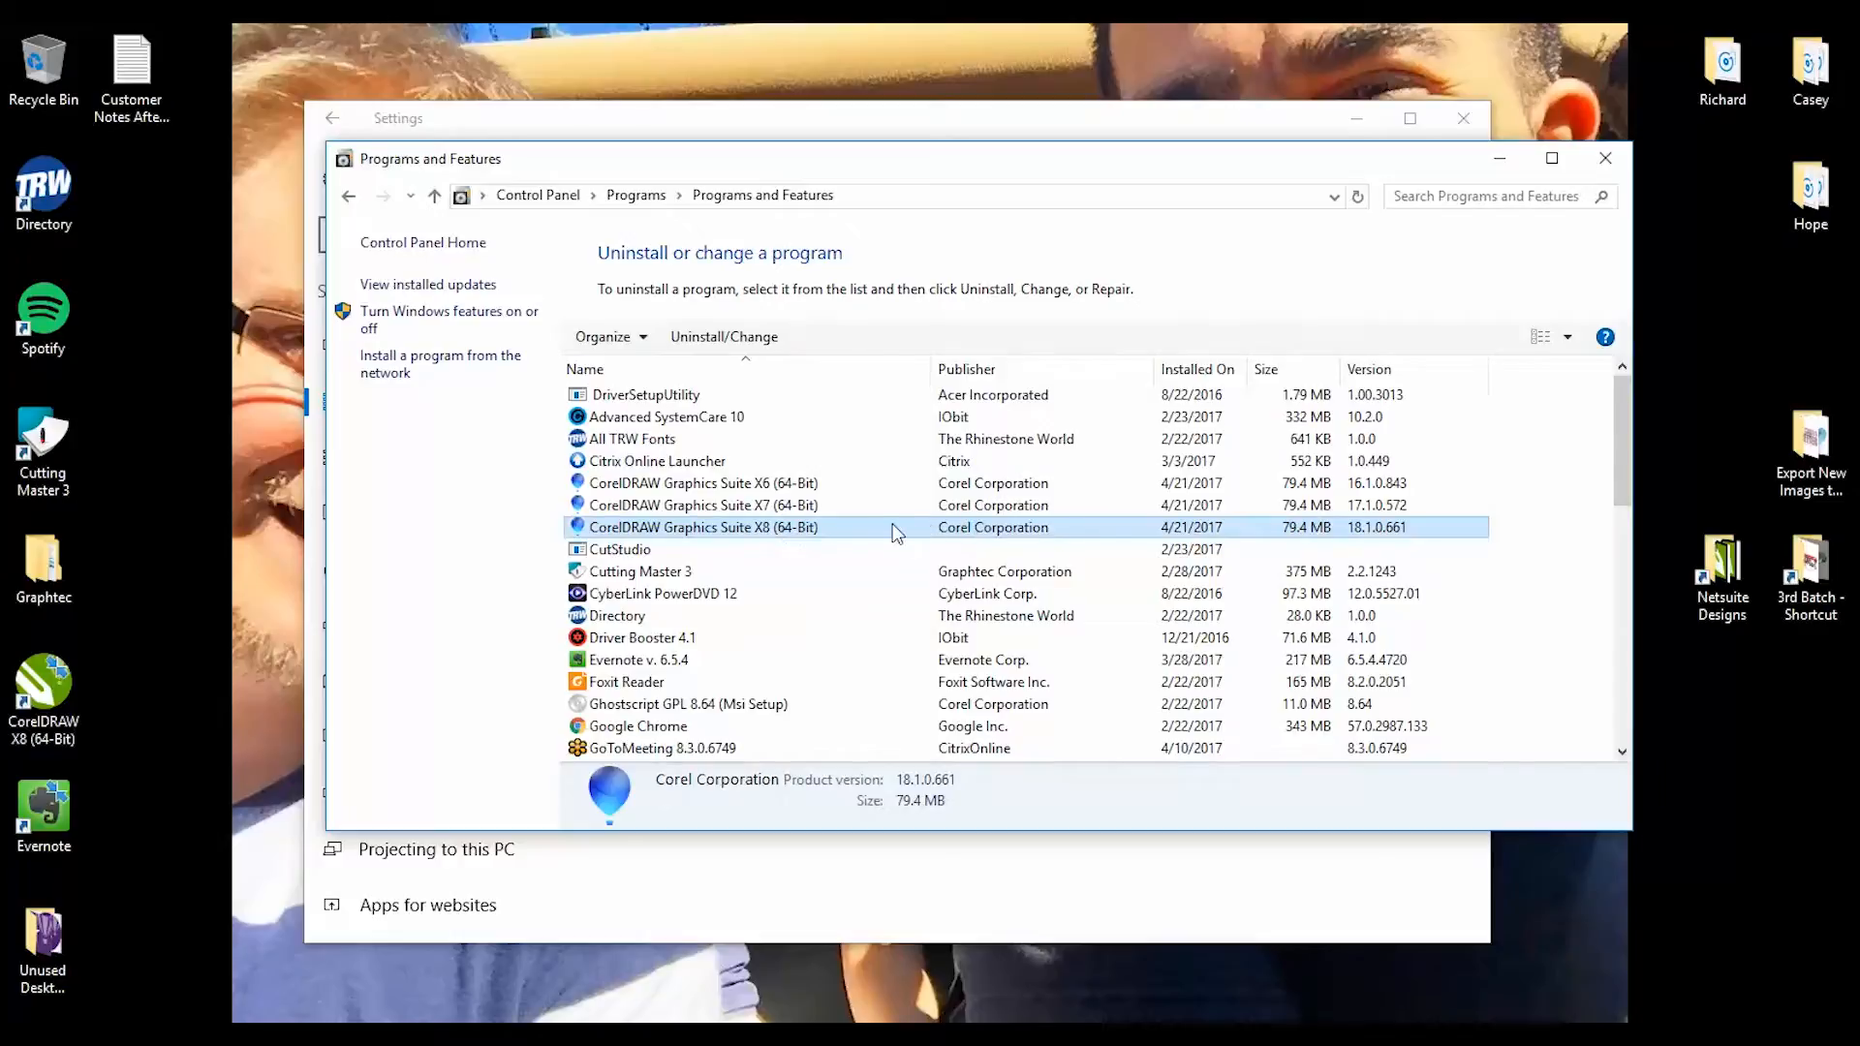
{"action": "right_click", "coordinate": [864, 527]}
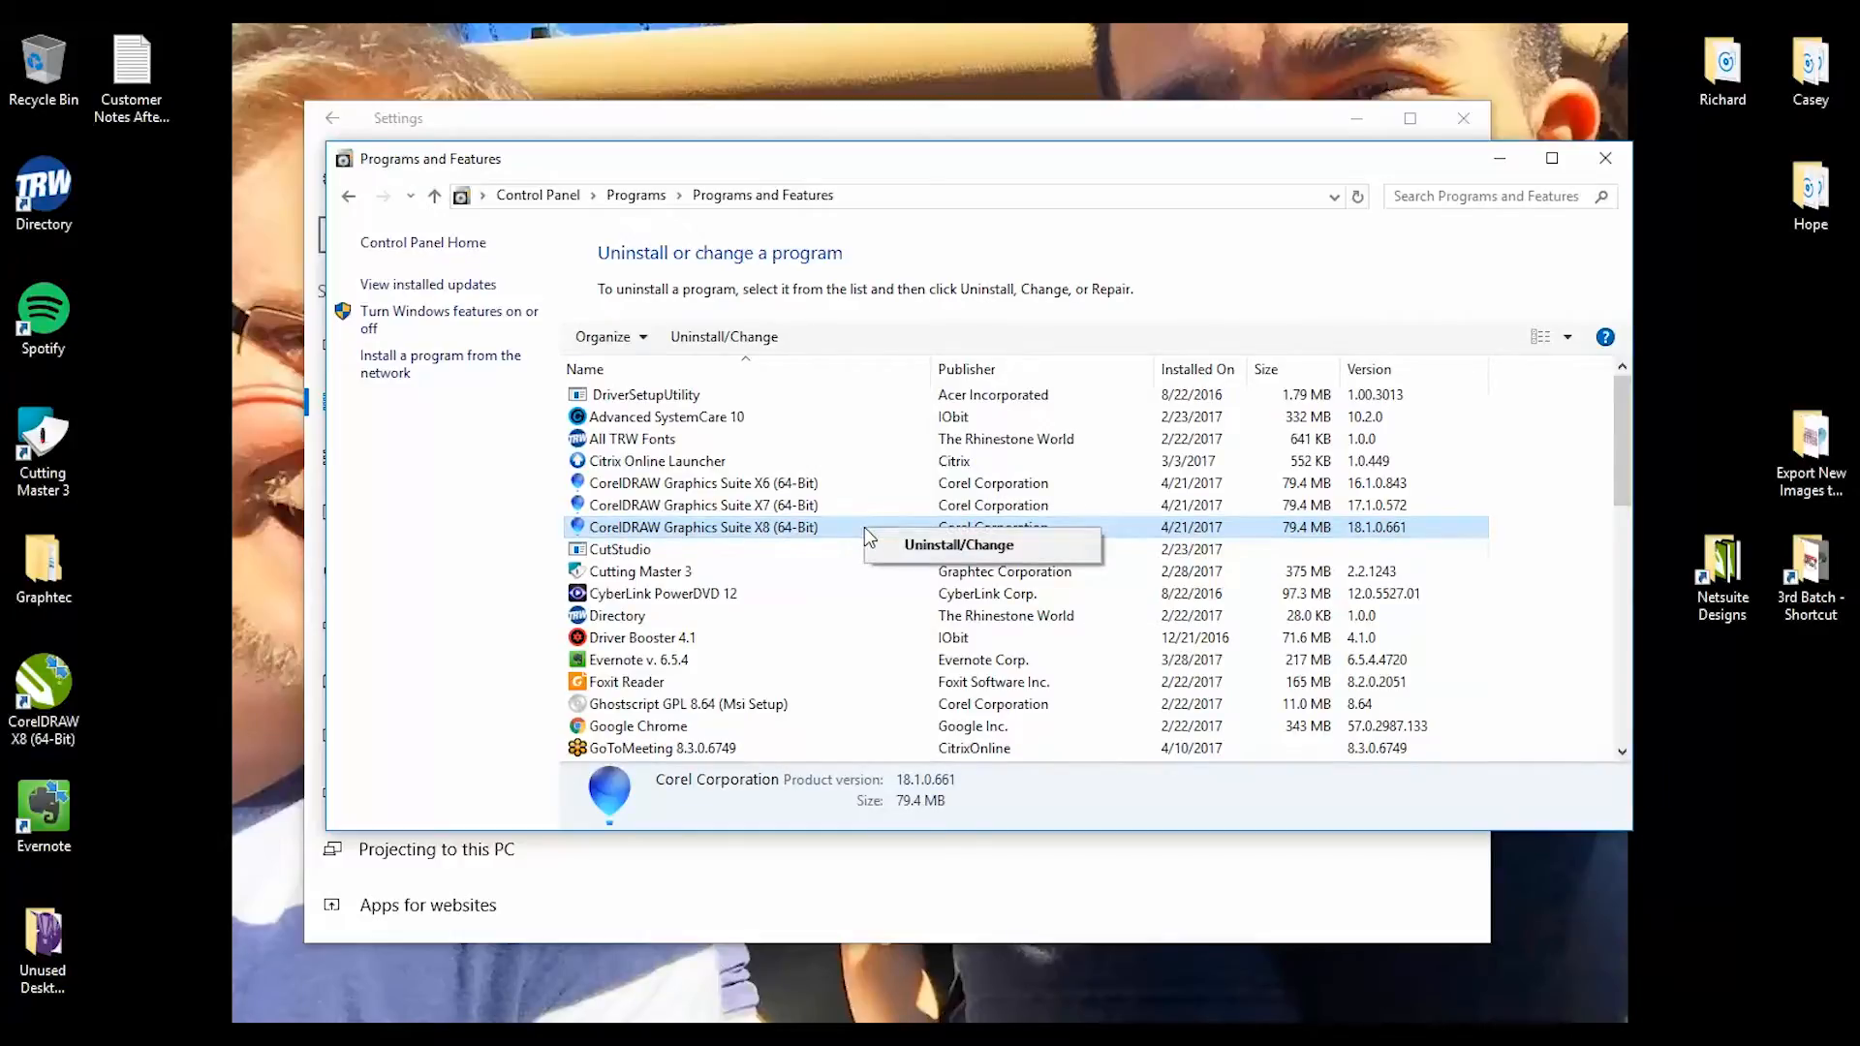
{"action": "left_click", "coordinate": [1007, 545]}
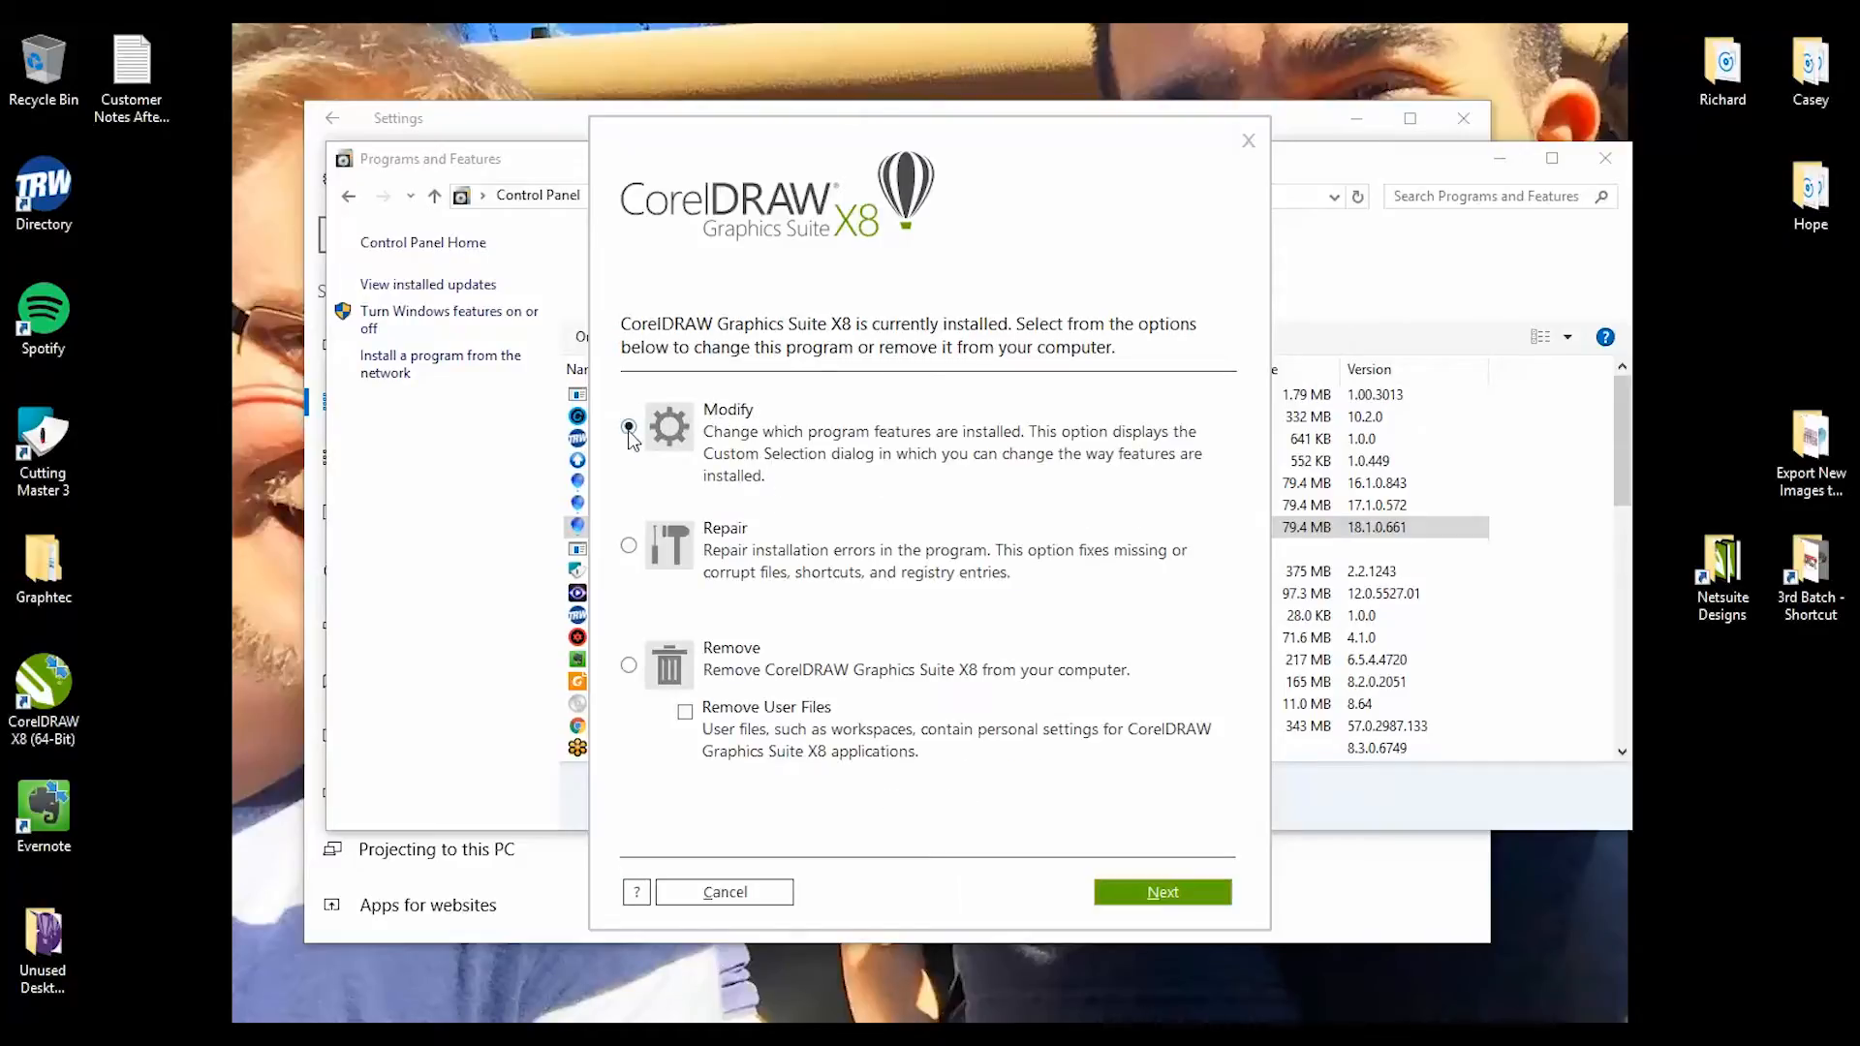
{"action": "left_click", "coordinate": [1162, 892]}
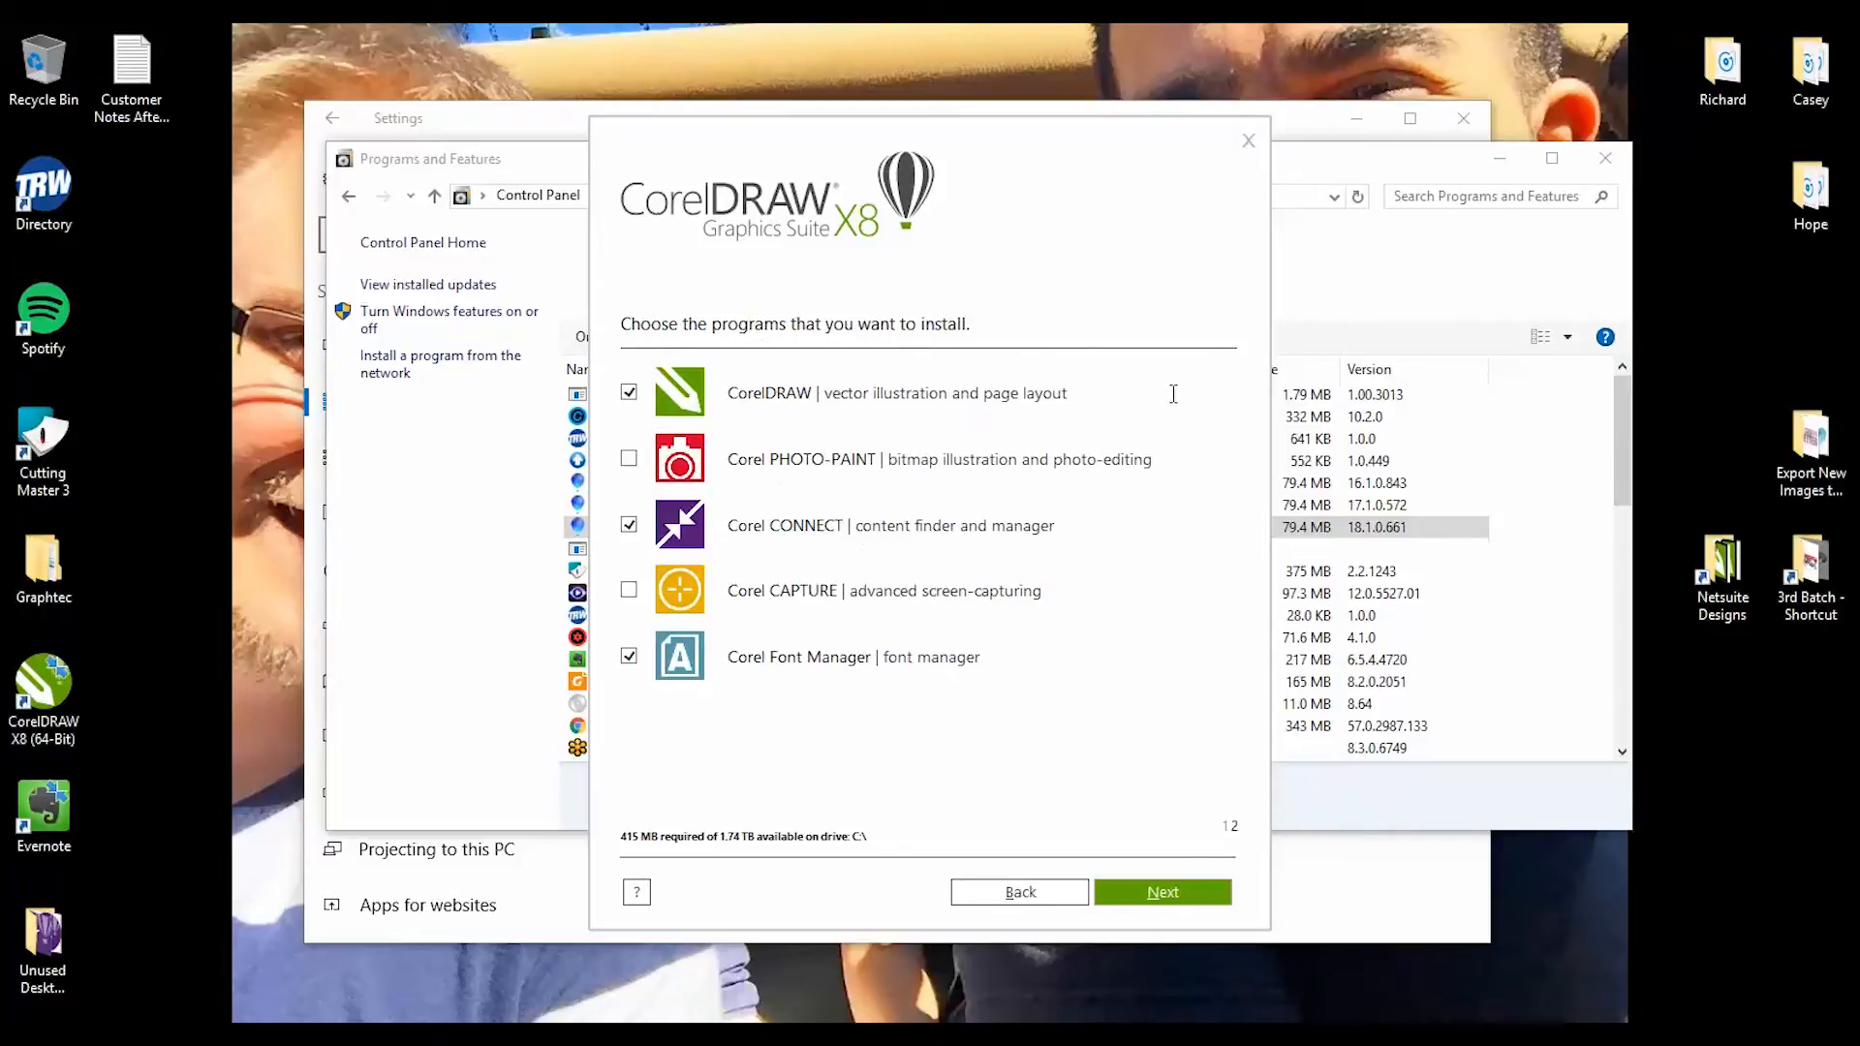
{"action": "left_click", "coordinate": [1203, 893]}
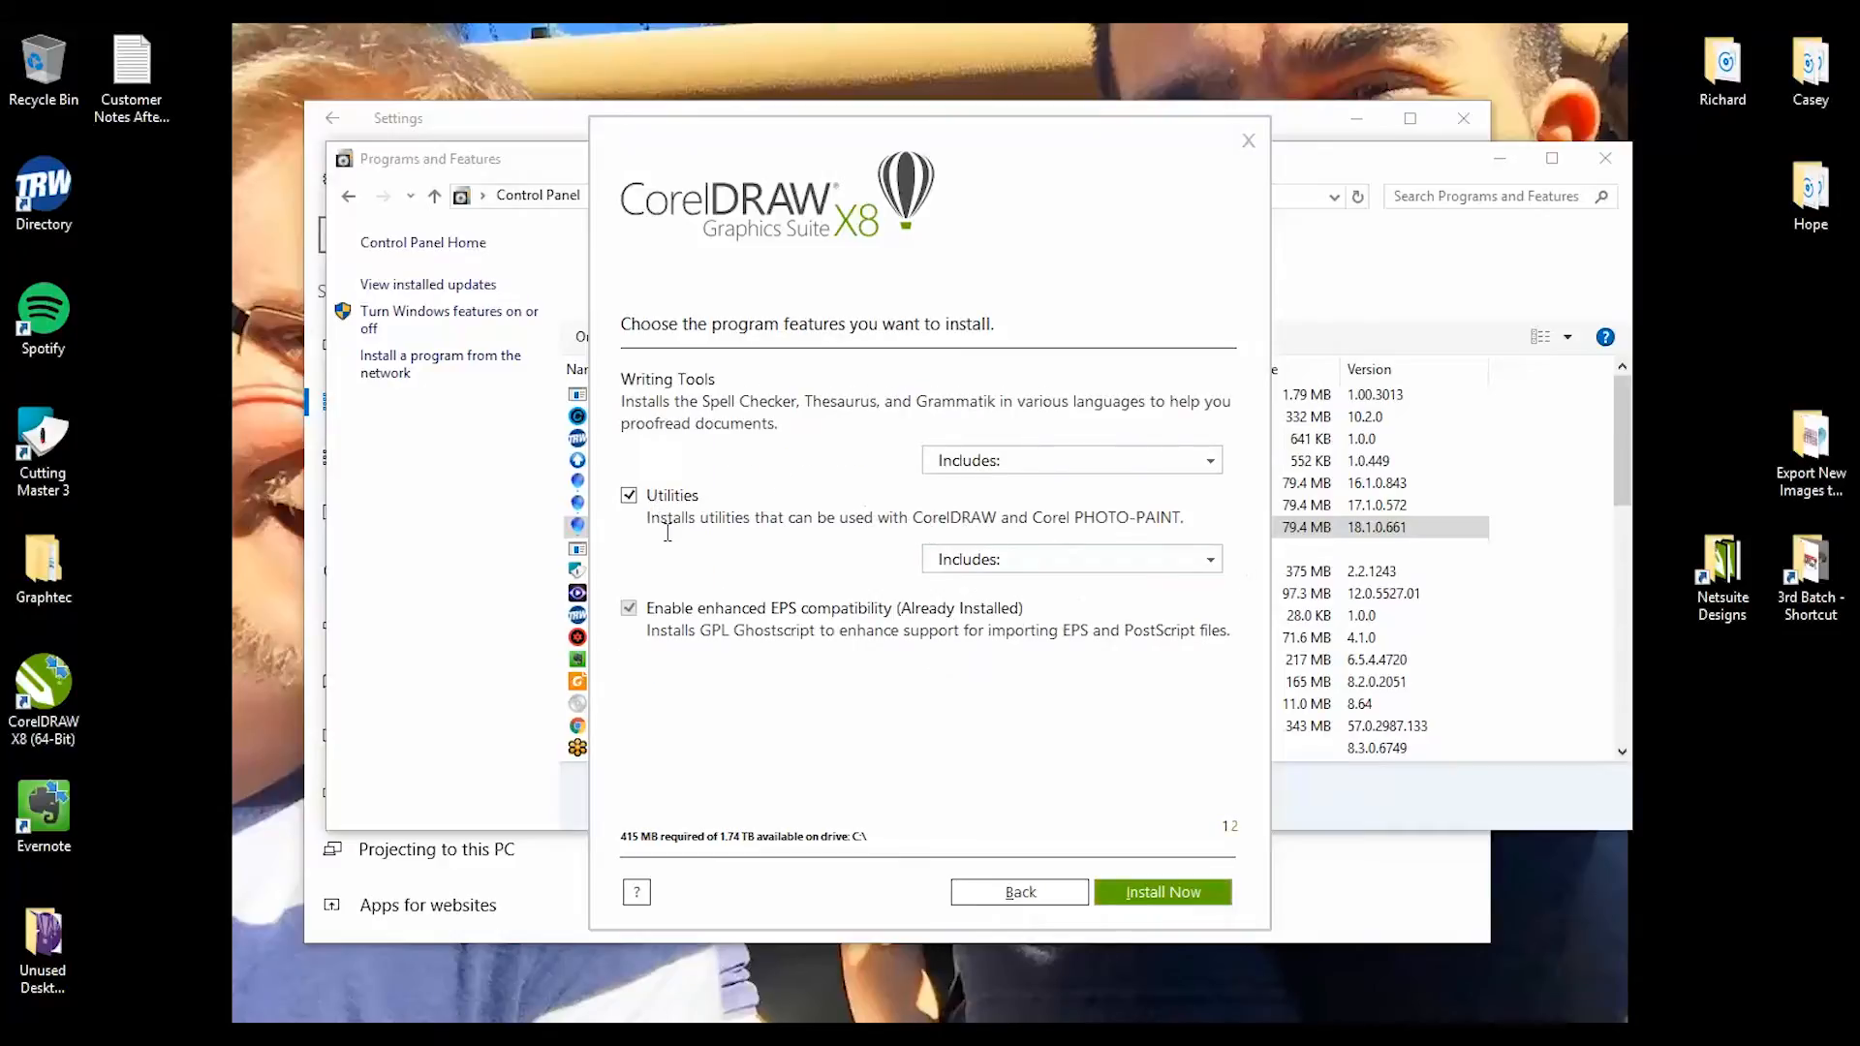
- Include the Windows Shell Extension in the utilities of the CorelDRAW Graphics Suite X8 setup and start the installation
{"action": "left_click", "coordinate": [1033, 560]}
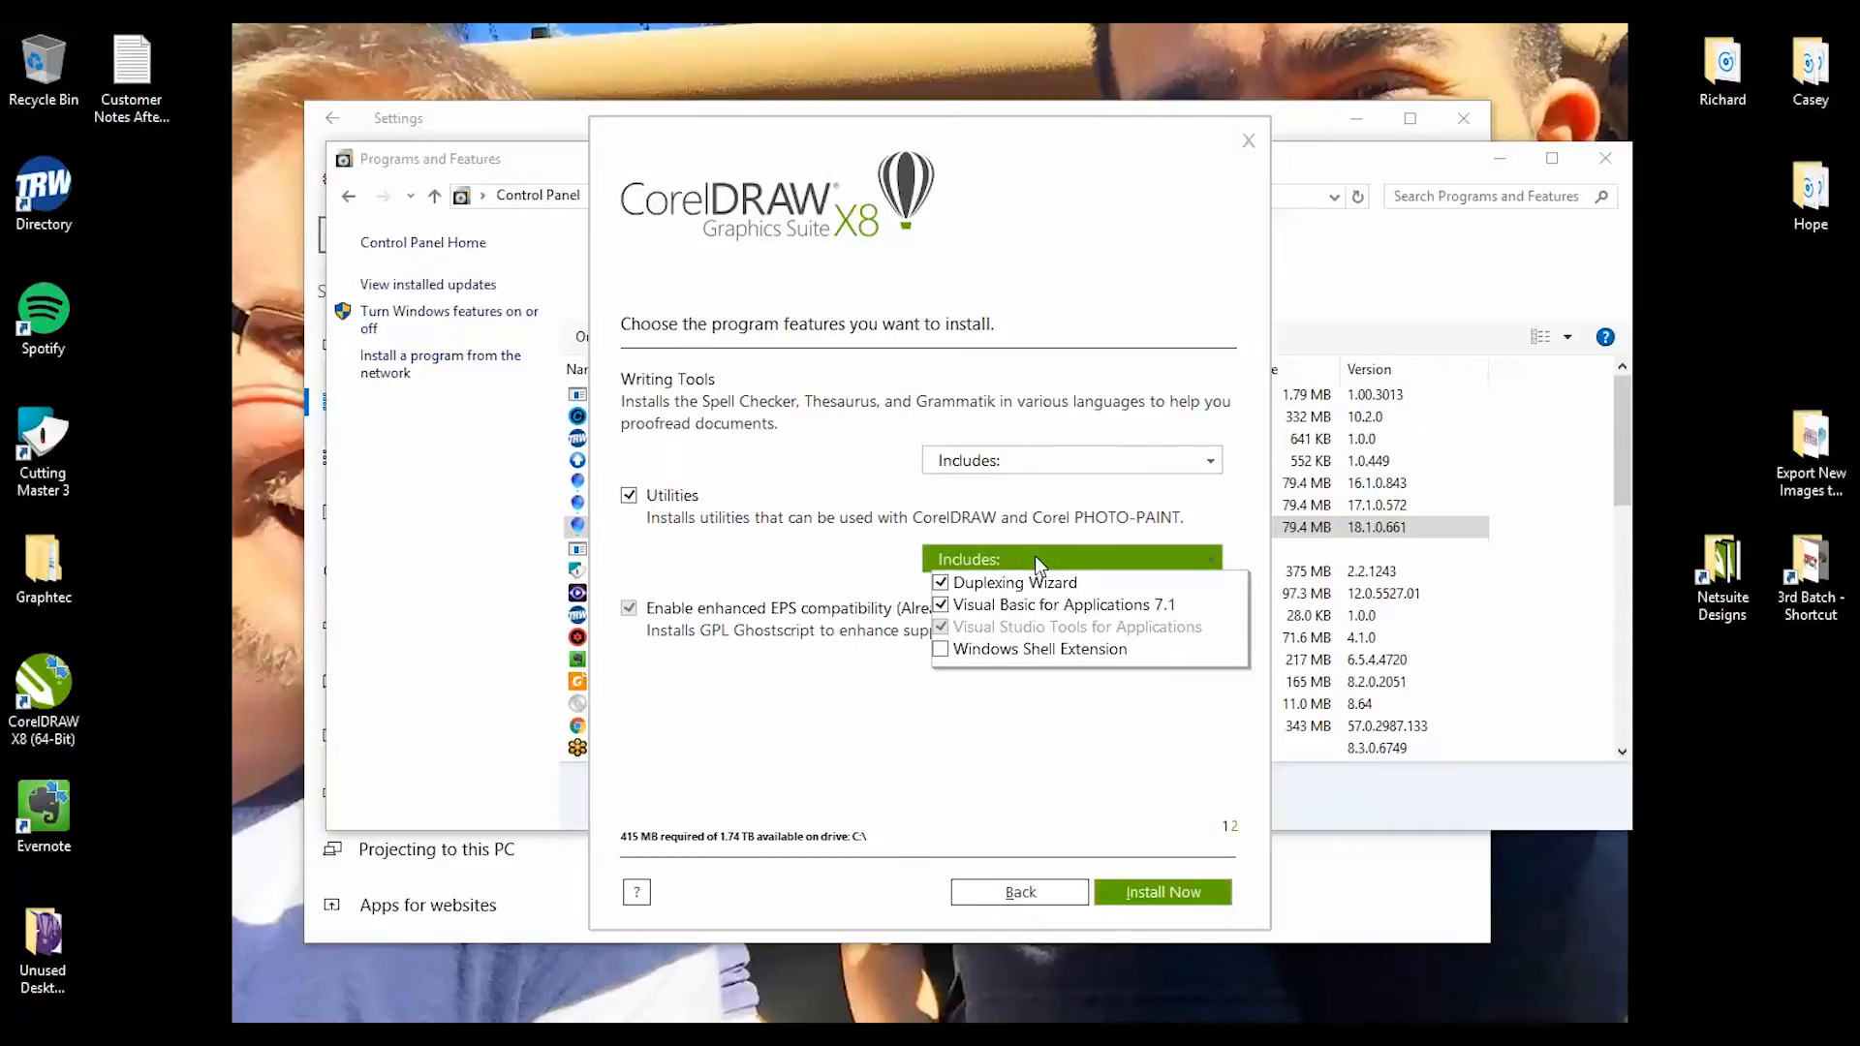
{"action": "left_click", "coordinate": [944, 658]}
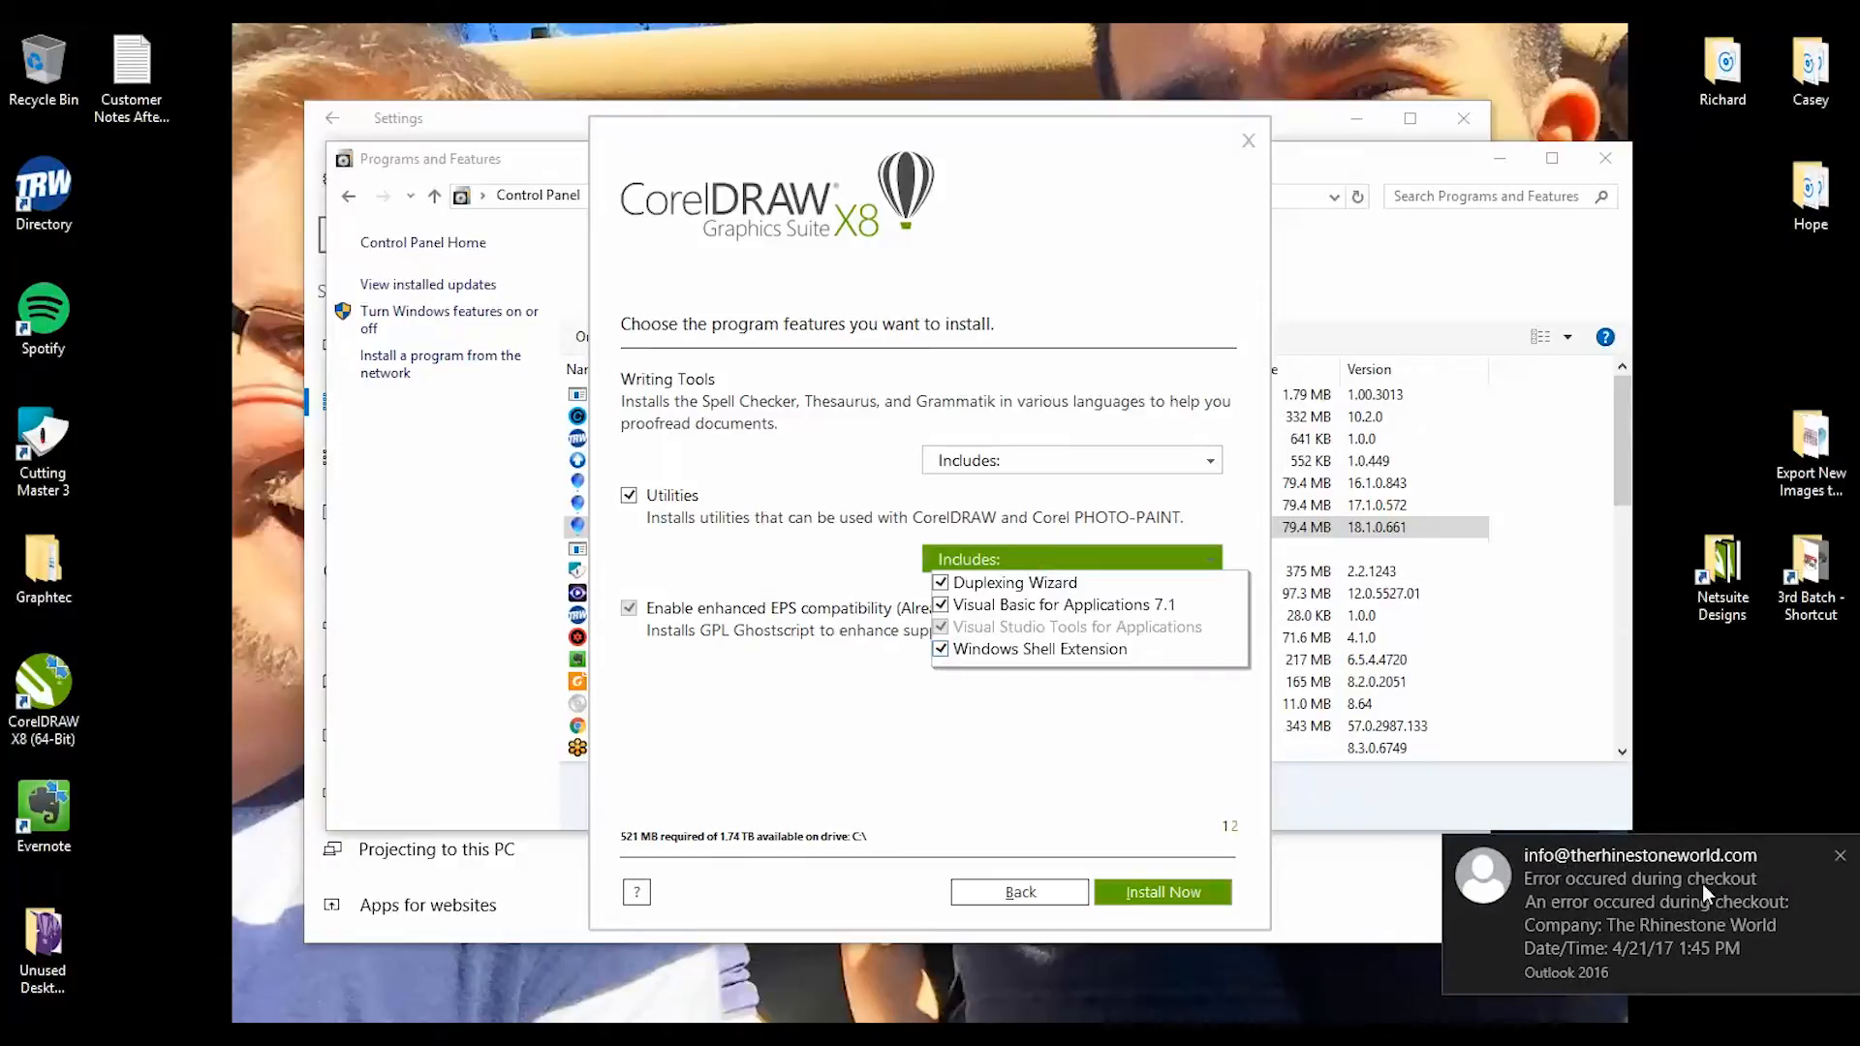
{"action": "left_click", "coordinate": [1839, 856]}
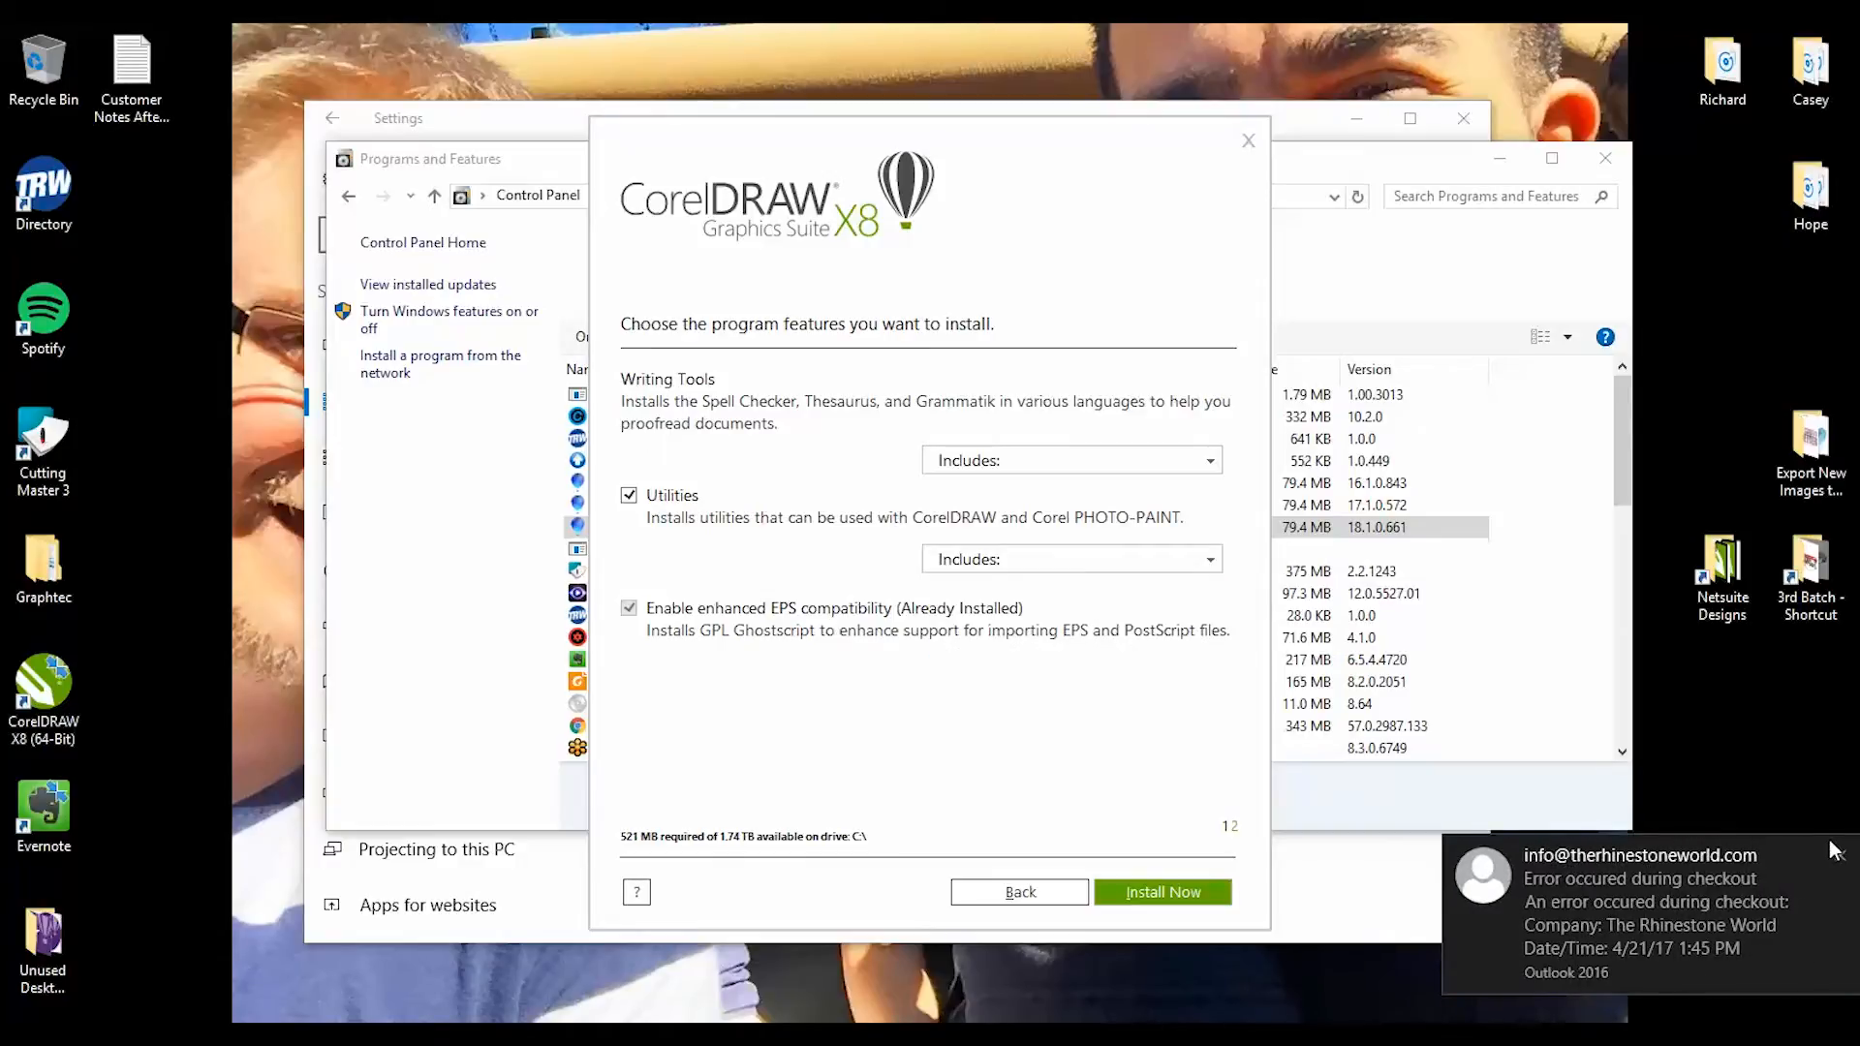
{"action": "left_click", "coordinate": [1093, 564]}
{"action": "left_click", "coordinate": [1164, 897]}
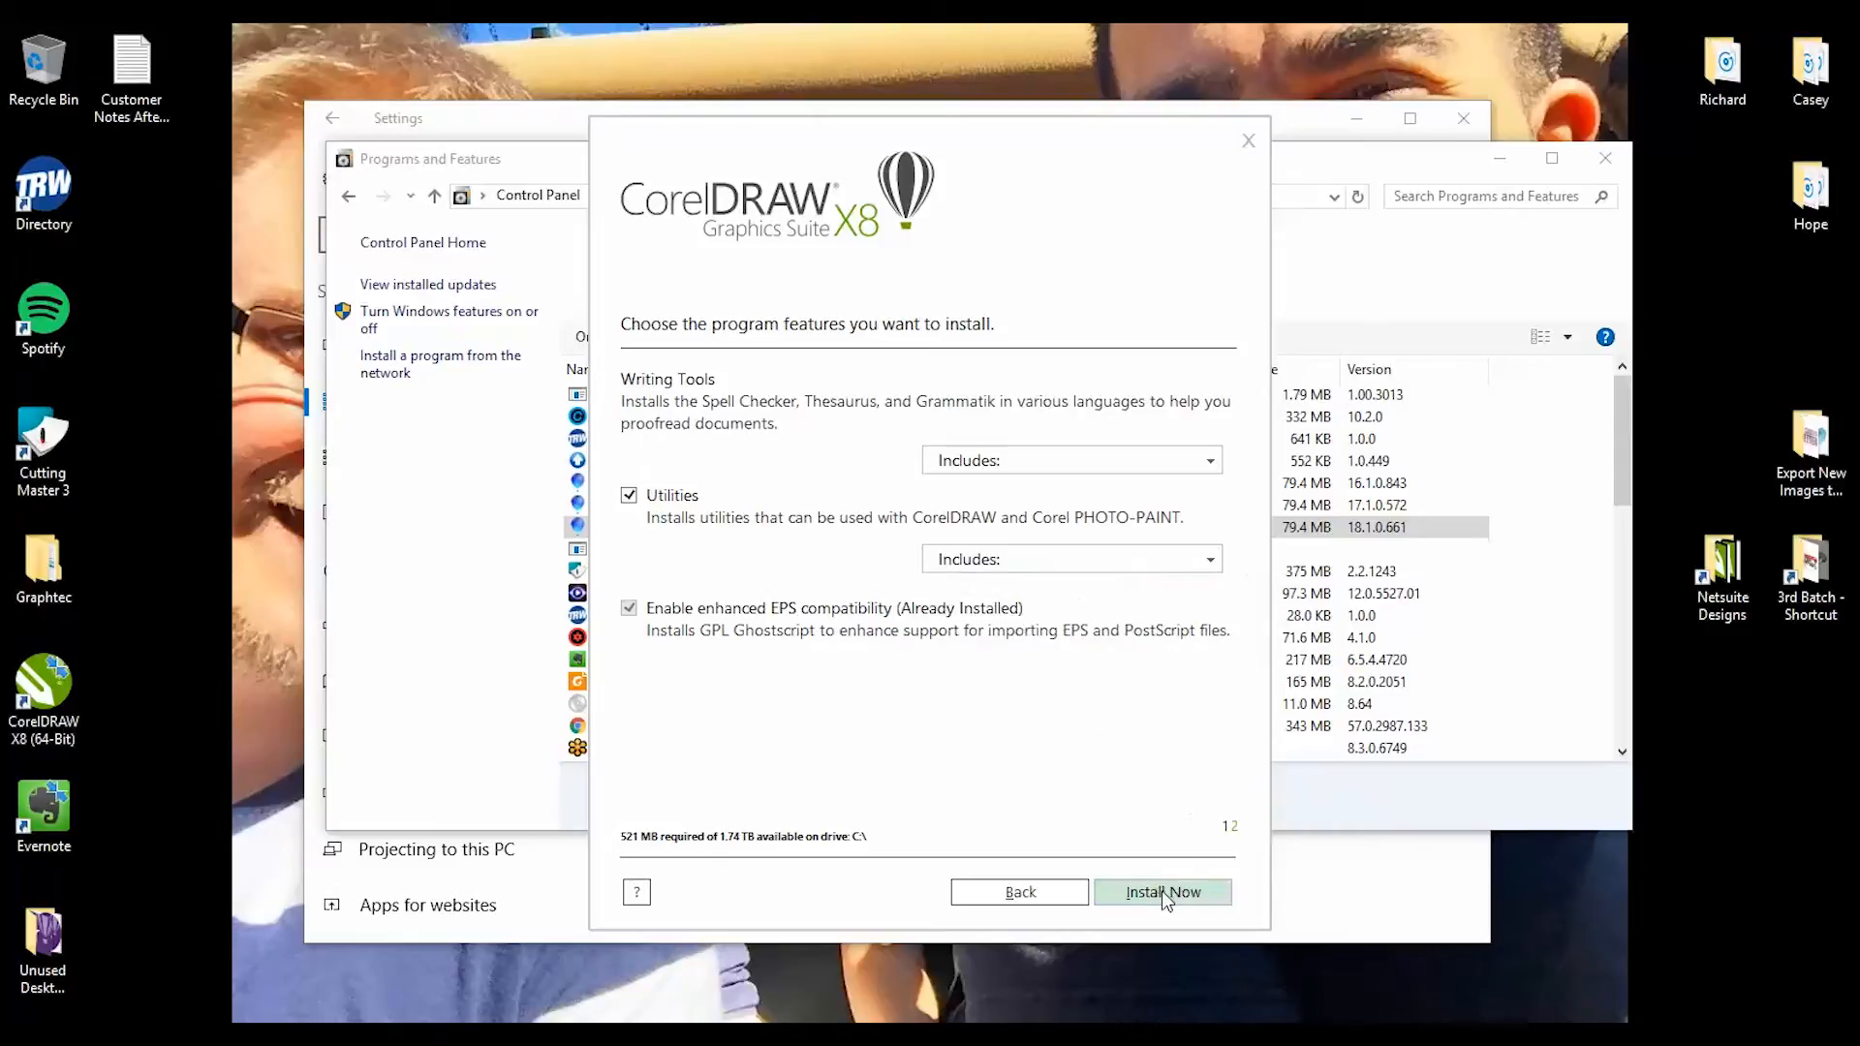
{"action": "left_click", "coordinate": [1164, 895]}
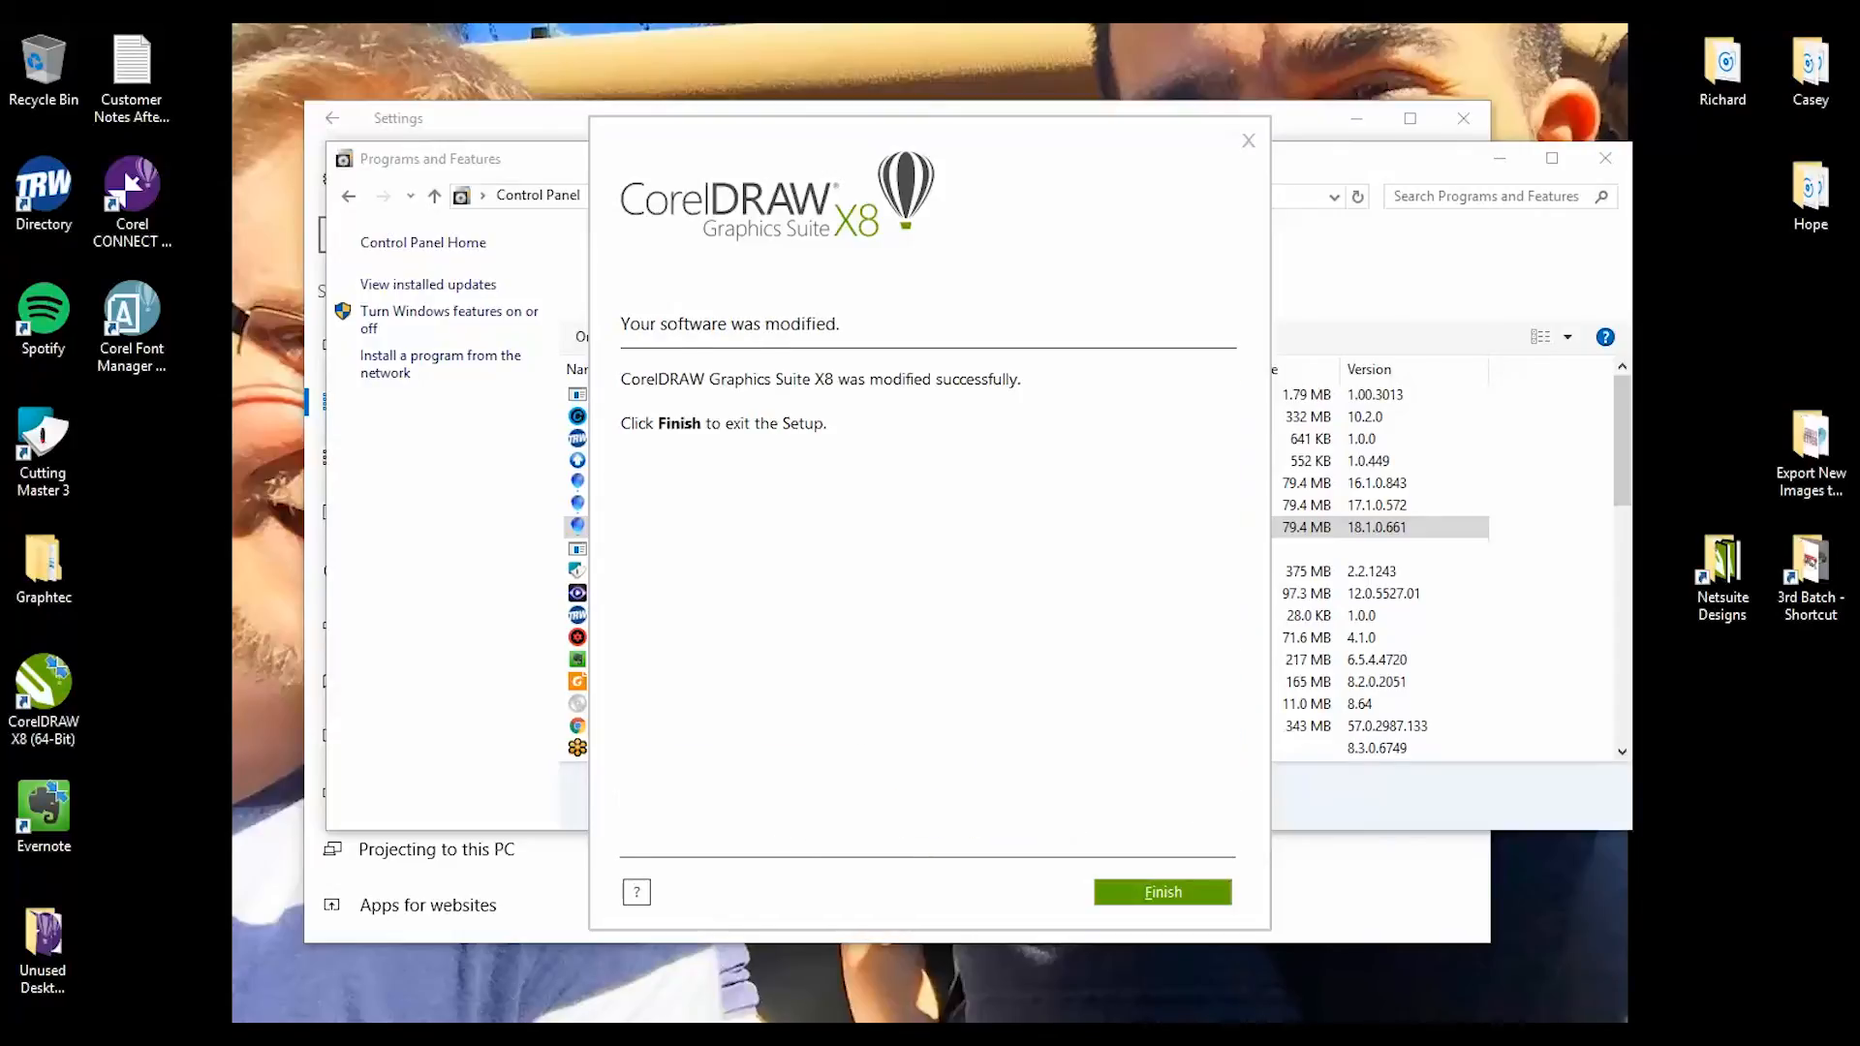
- Finish the CorelDRAW setup and close the Programs and Features and Settings windows
{"action": "left_click", "coordinate": [1170, 897]}
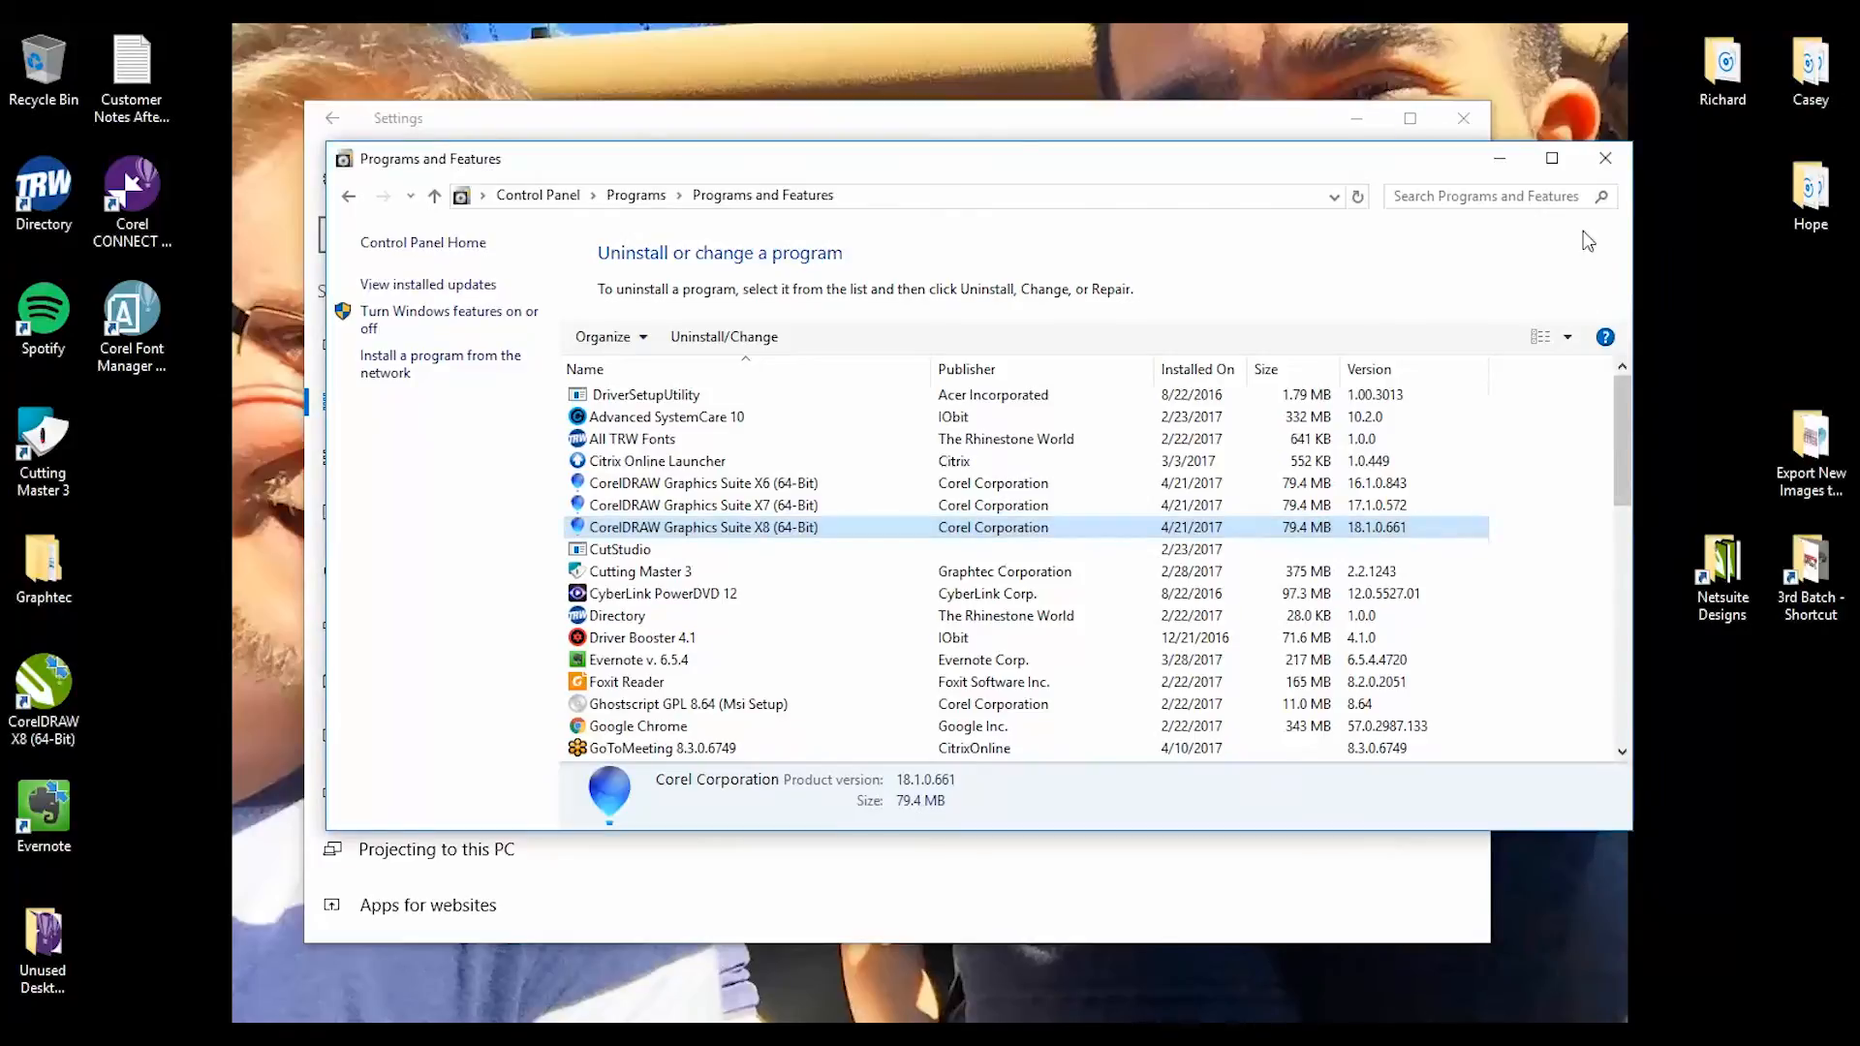
{"action": "left_click", "coordinate": [1605, 158]}
{"action": "left_click", "coordinate": [1464, 119]}
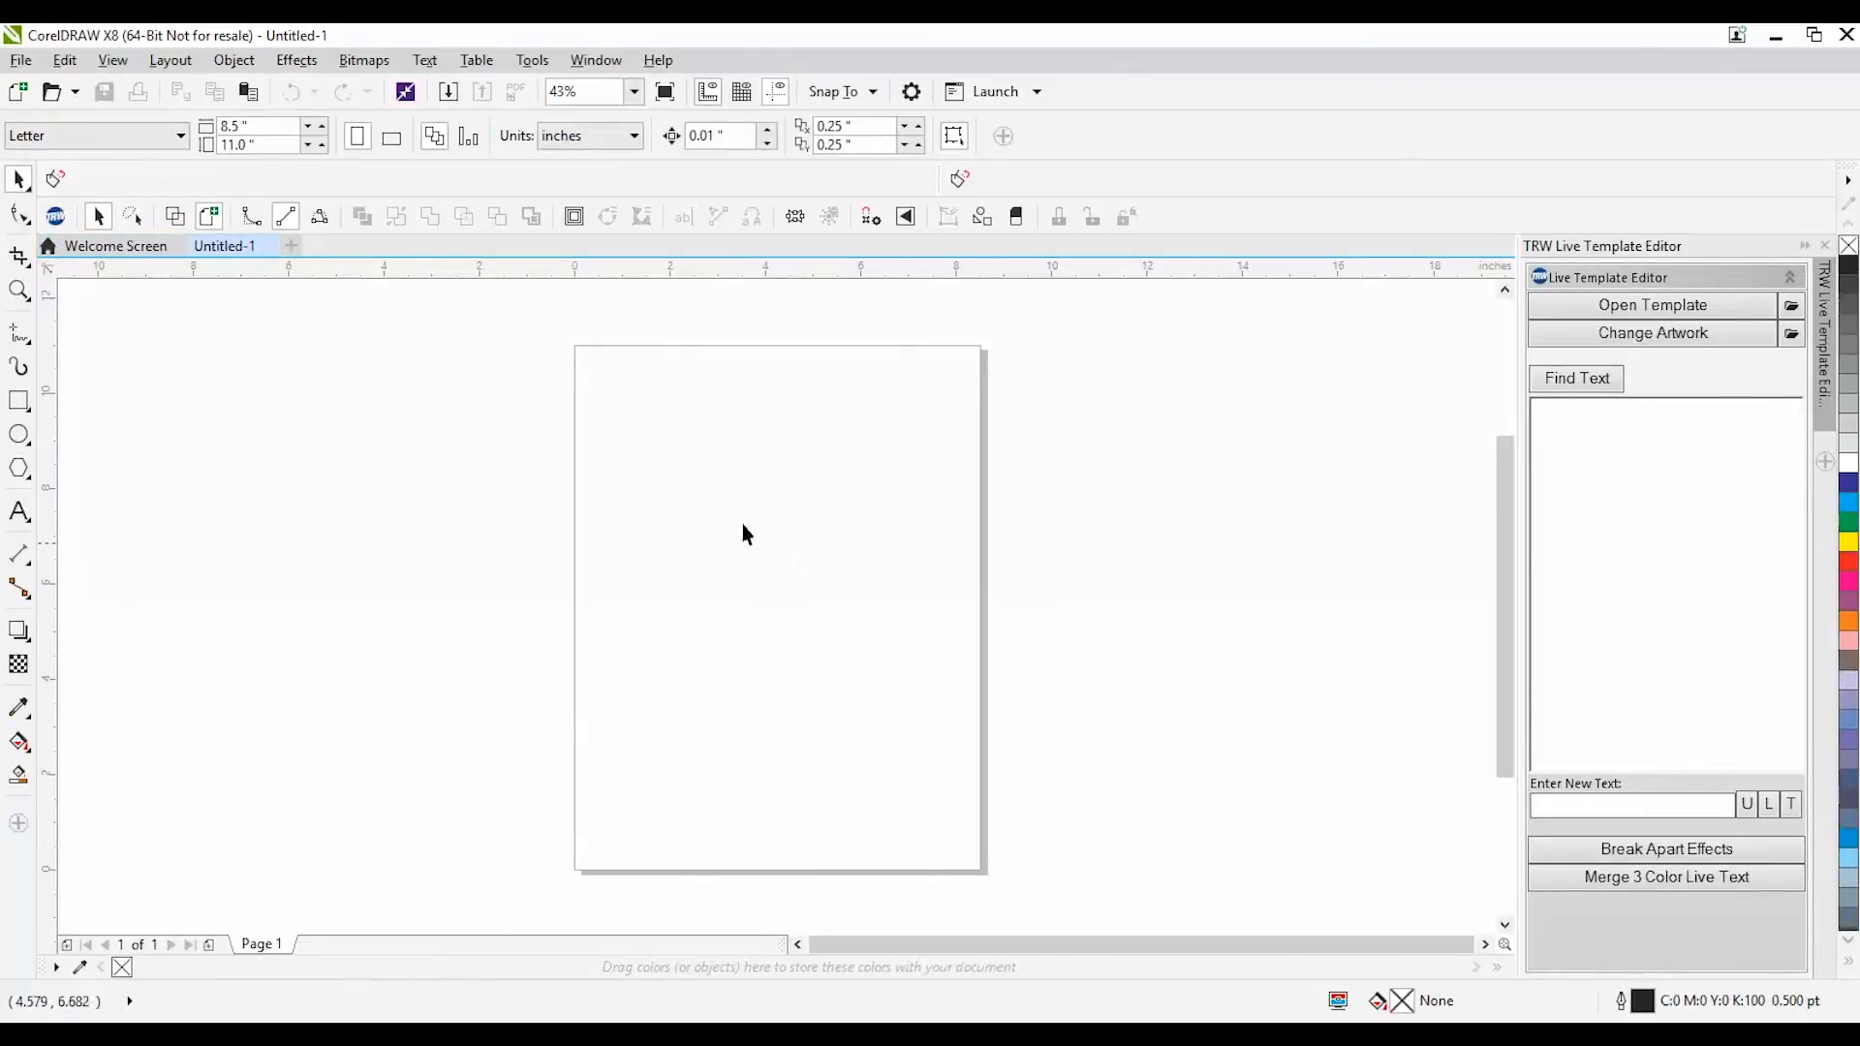
- In CorelDRAW X8, open the program options and show the Associate page within the global Filters settings
{"action": "left_click", "coordinate": [553, 64]}
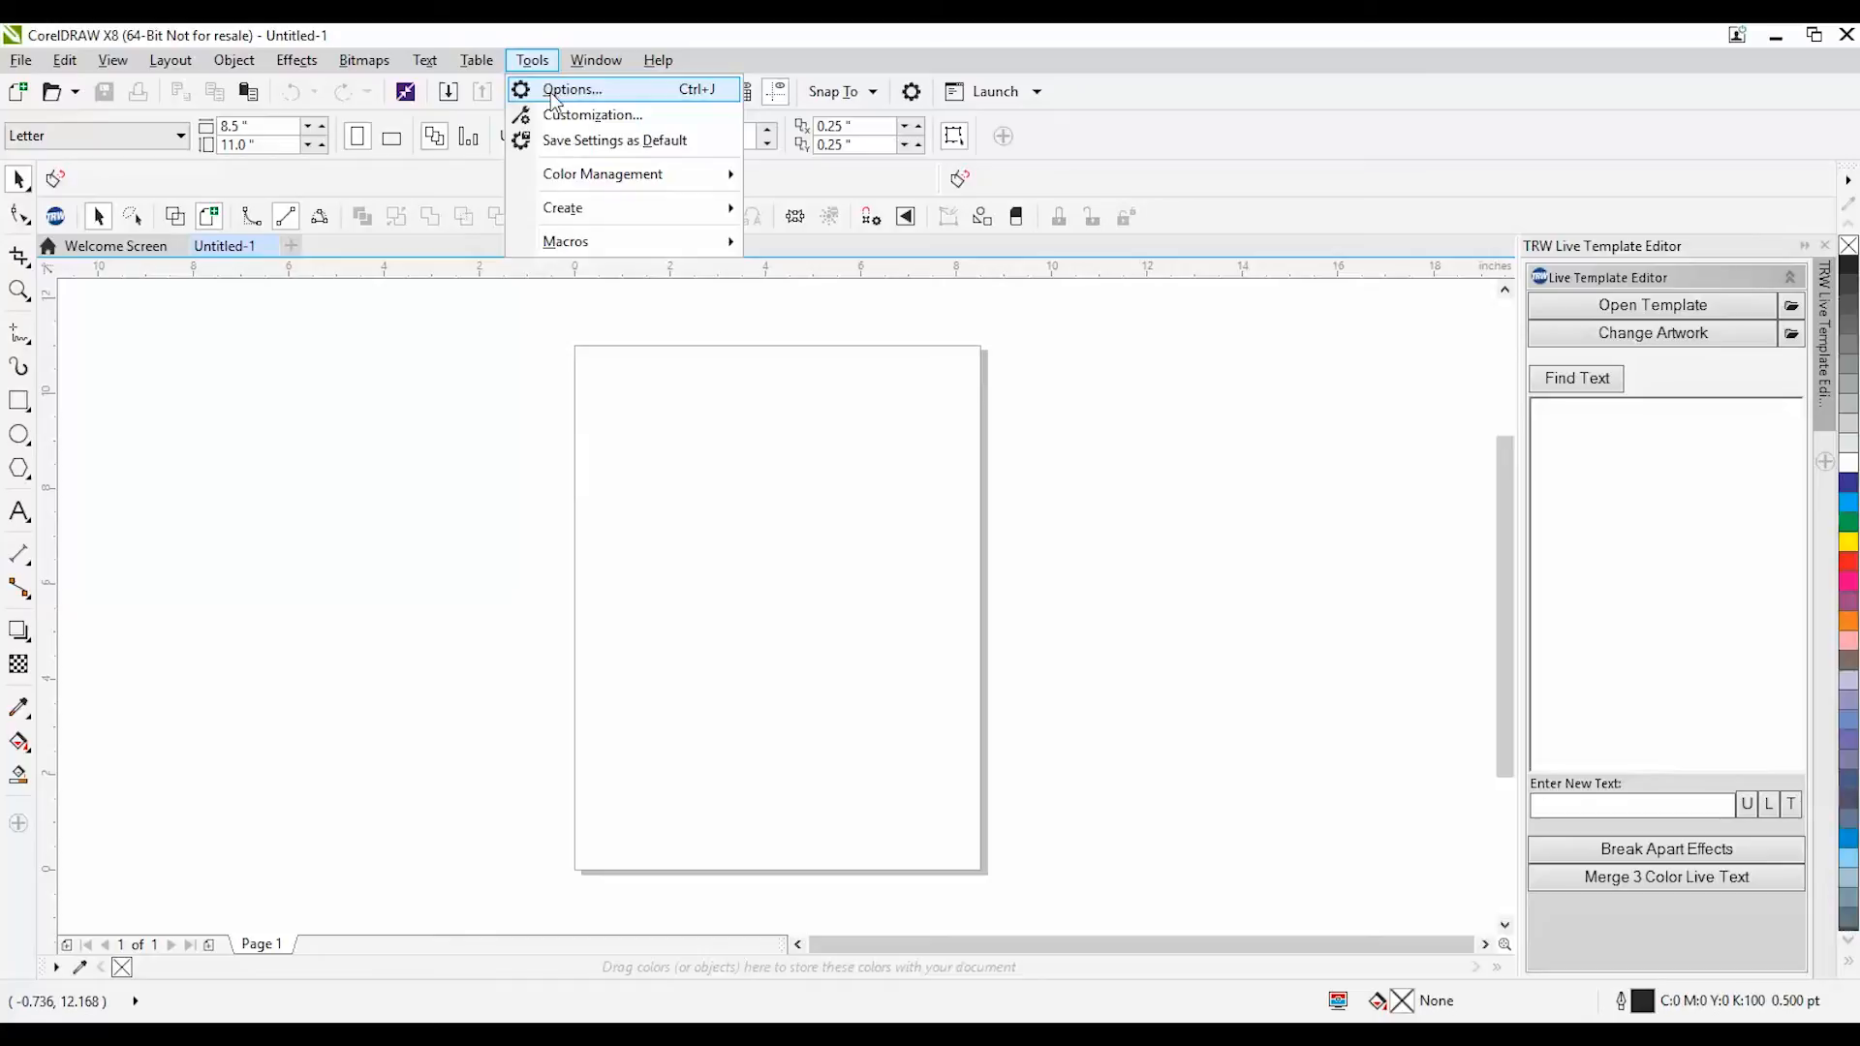
{"action": "left_click", "coordinate": [620, 97]}
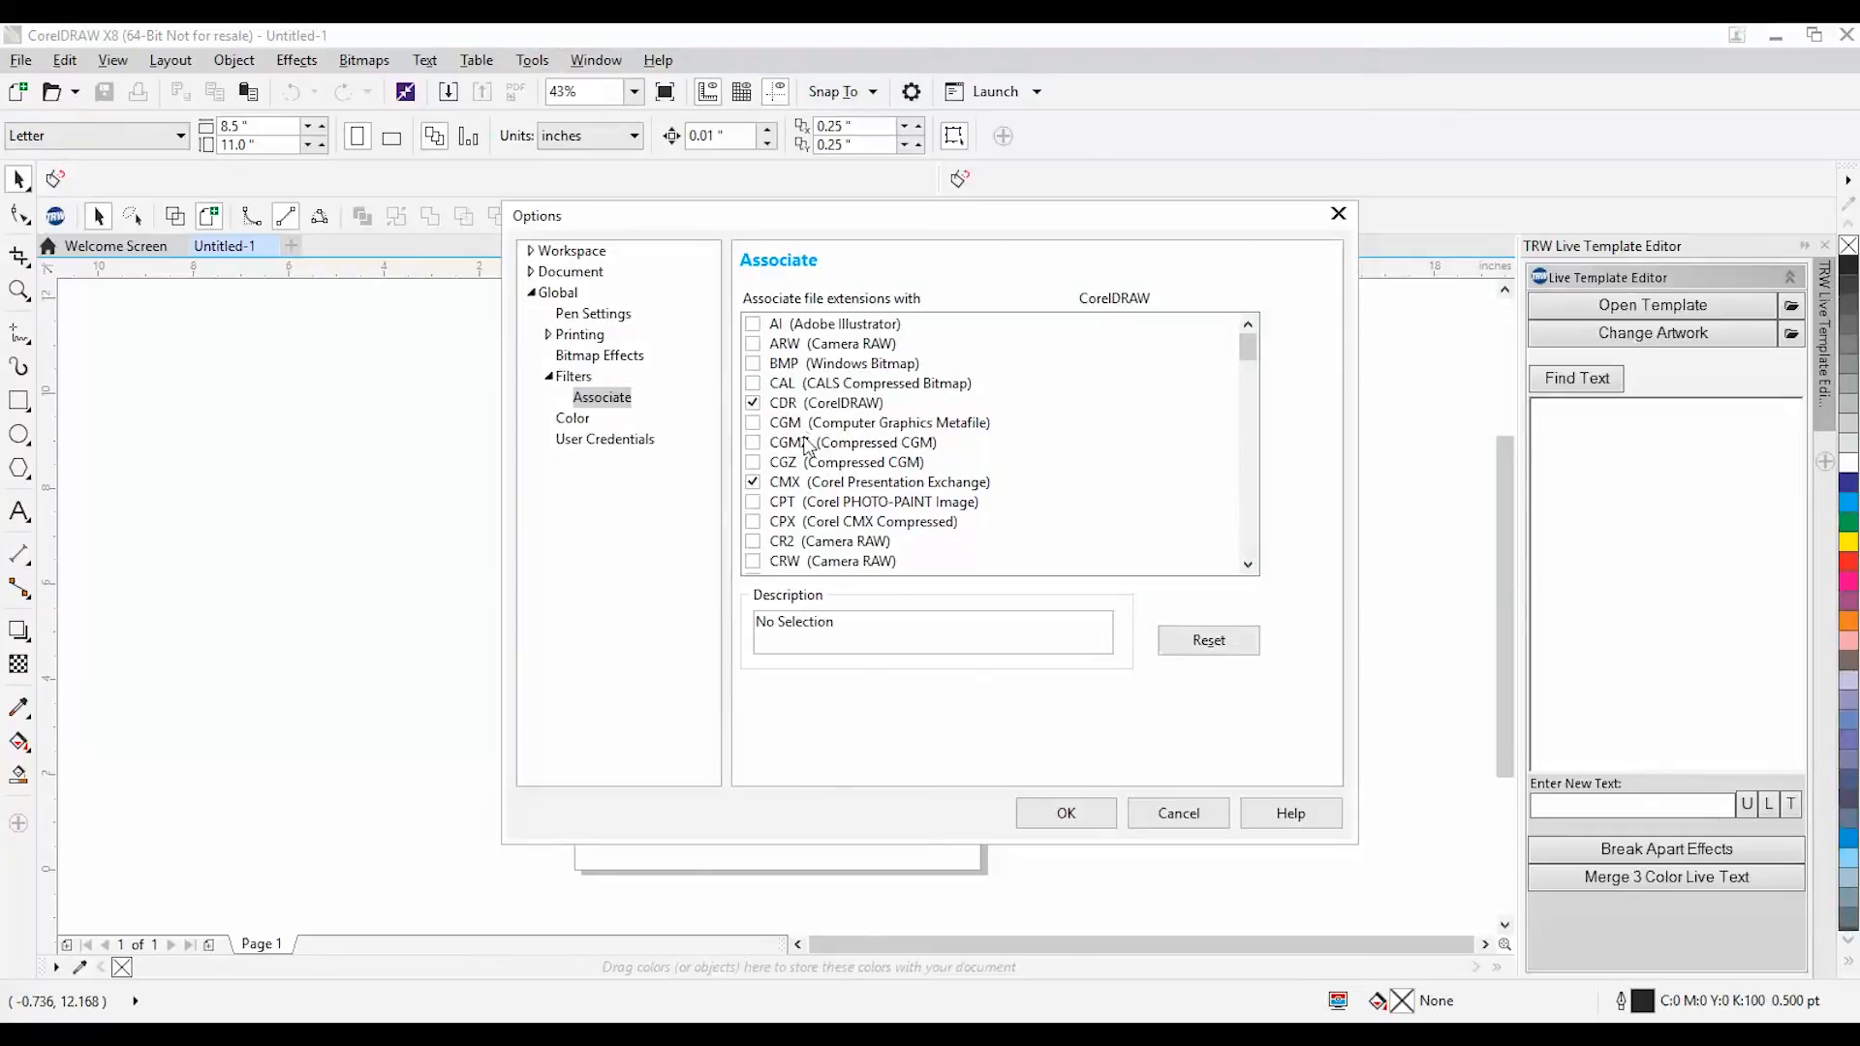
{"action": "double_click", "coordinate": [542, 293]}
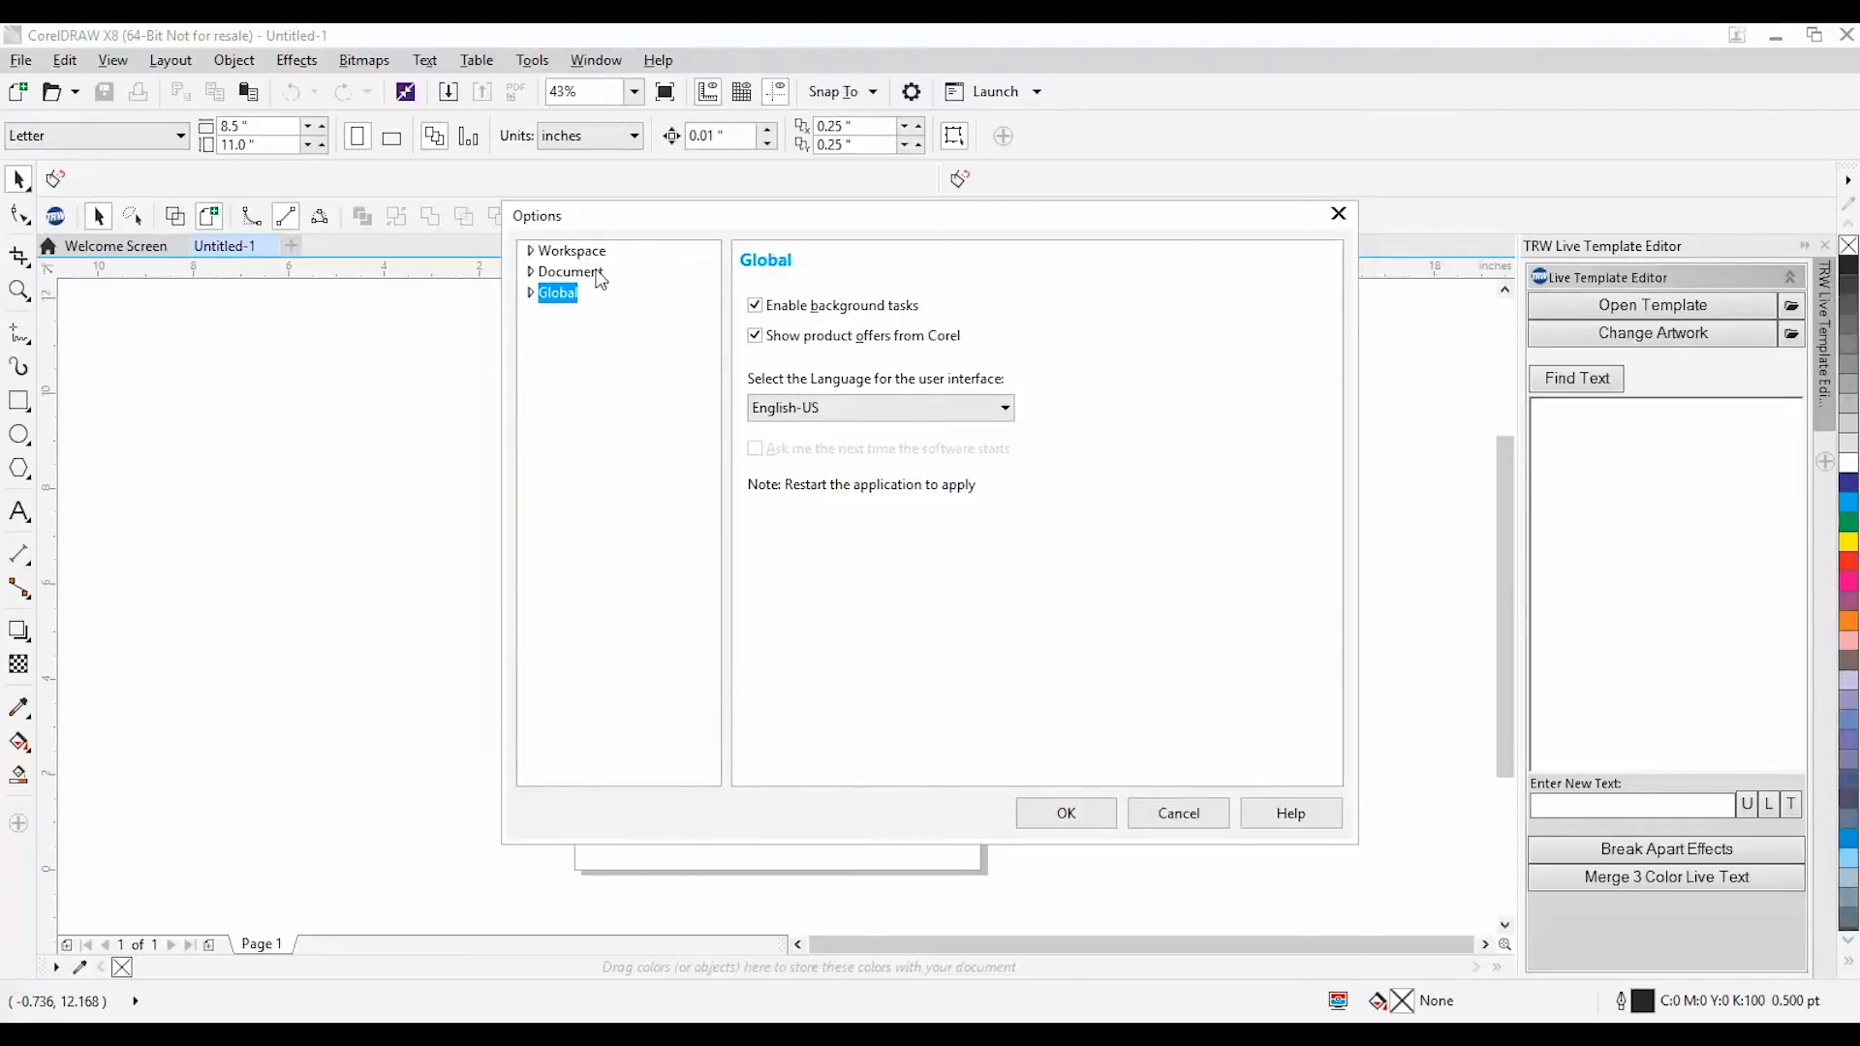
{"action": "left_click", "coordinate": [531, 293]}
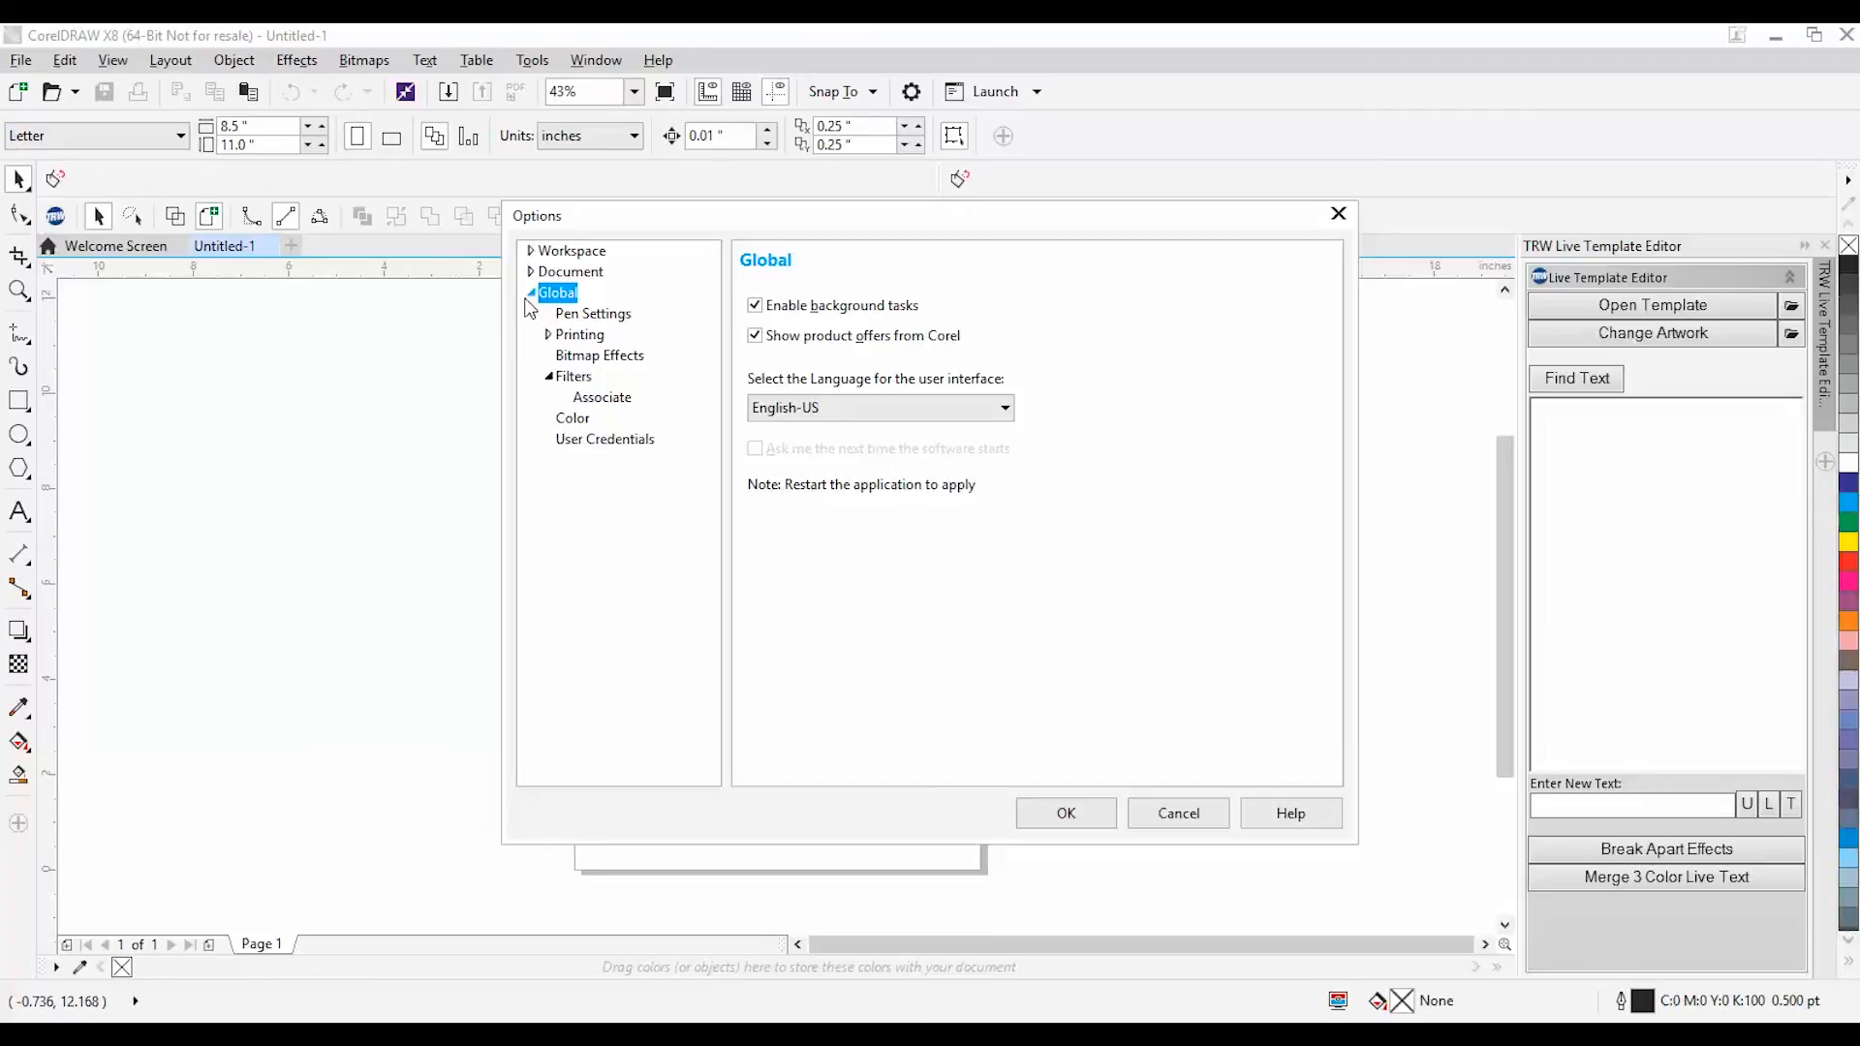
{"action": "left_click", "coordinate": [548, 377]}
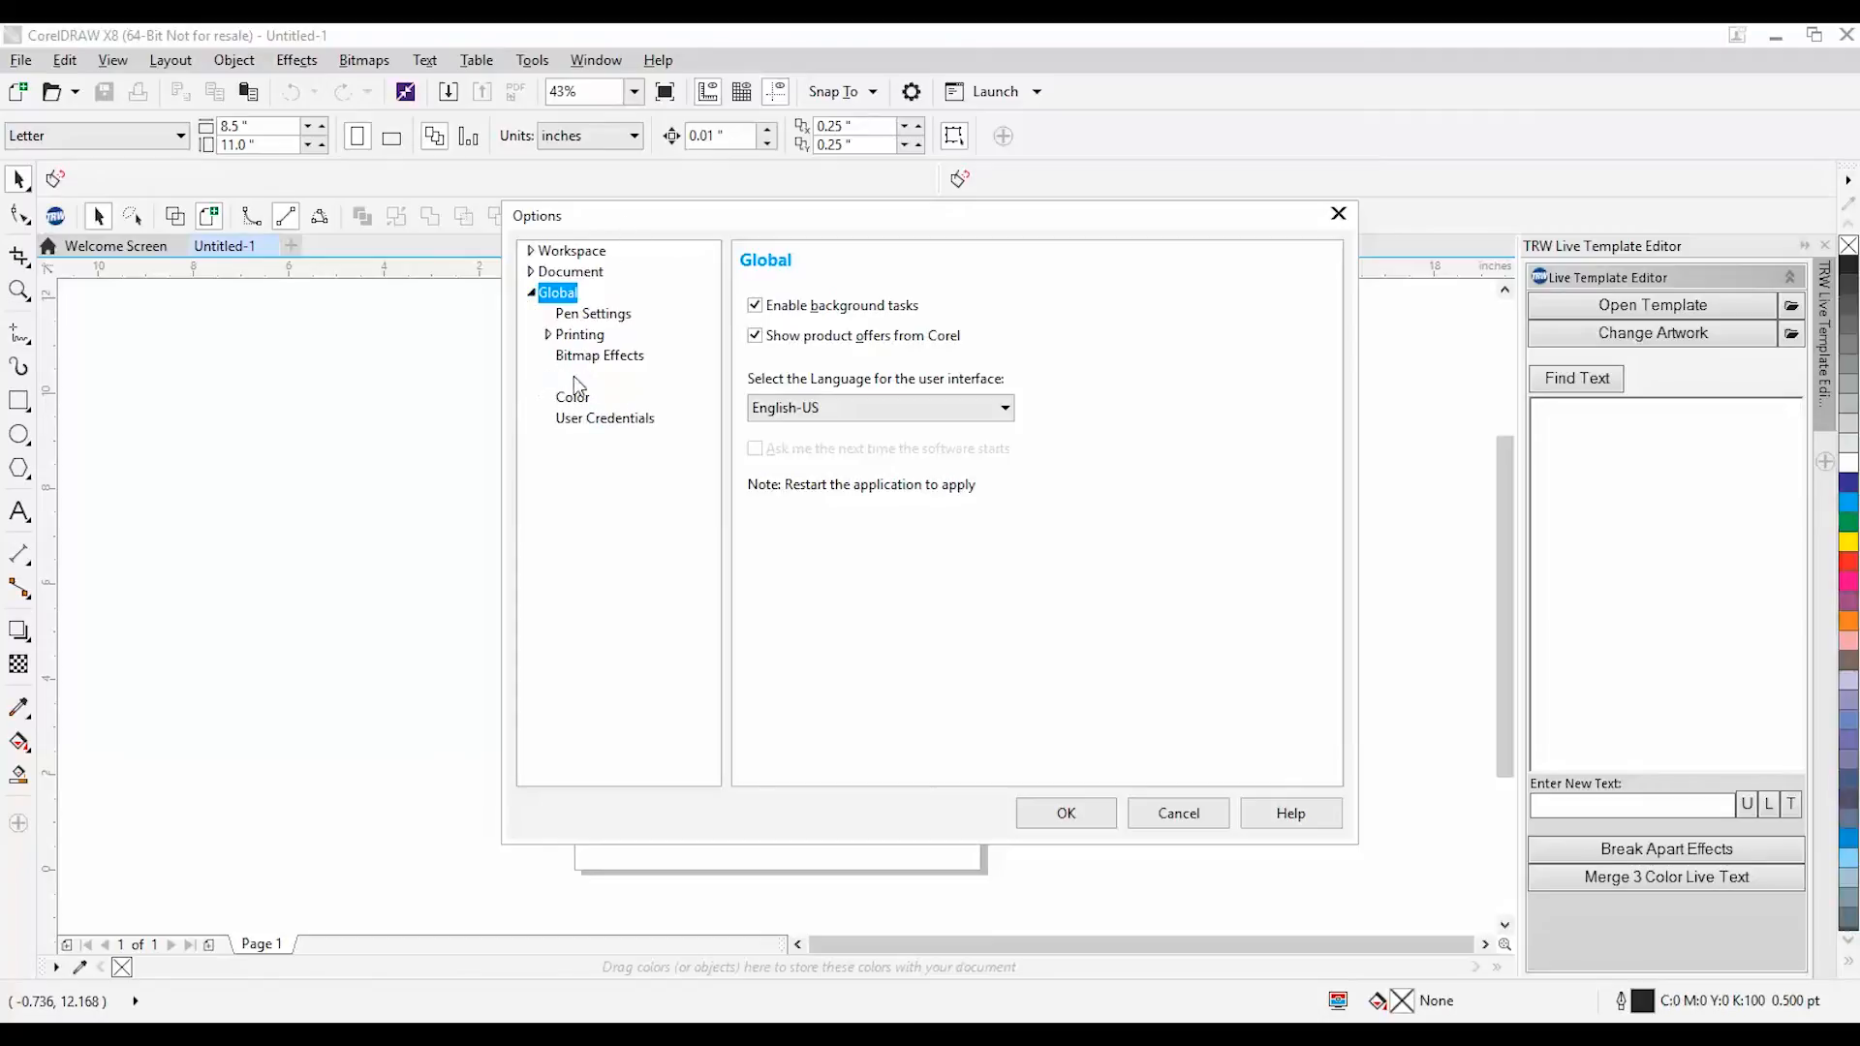
{"action": "left_click", "coordinate": [548, 377]}
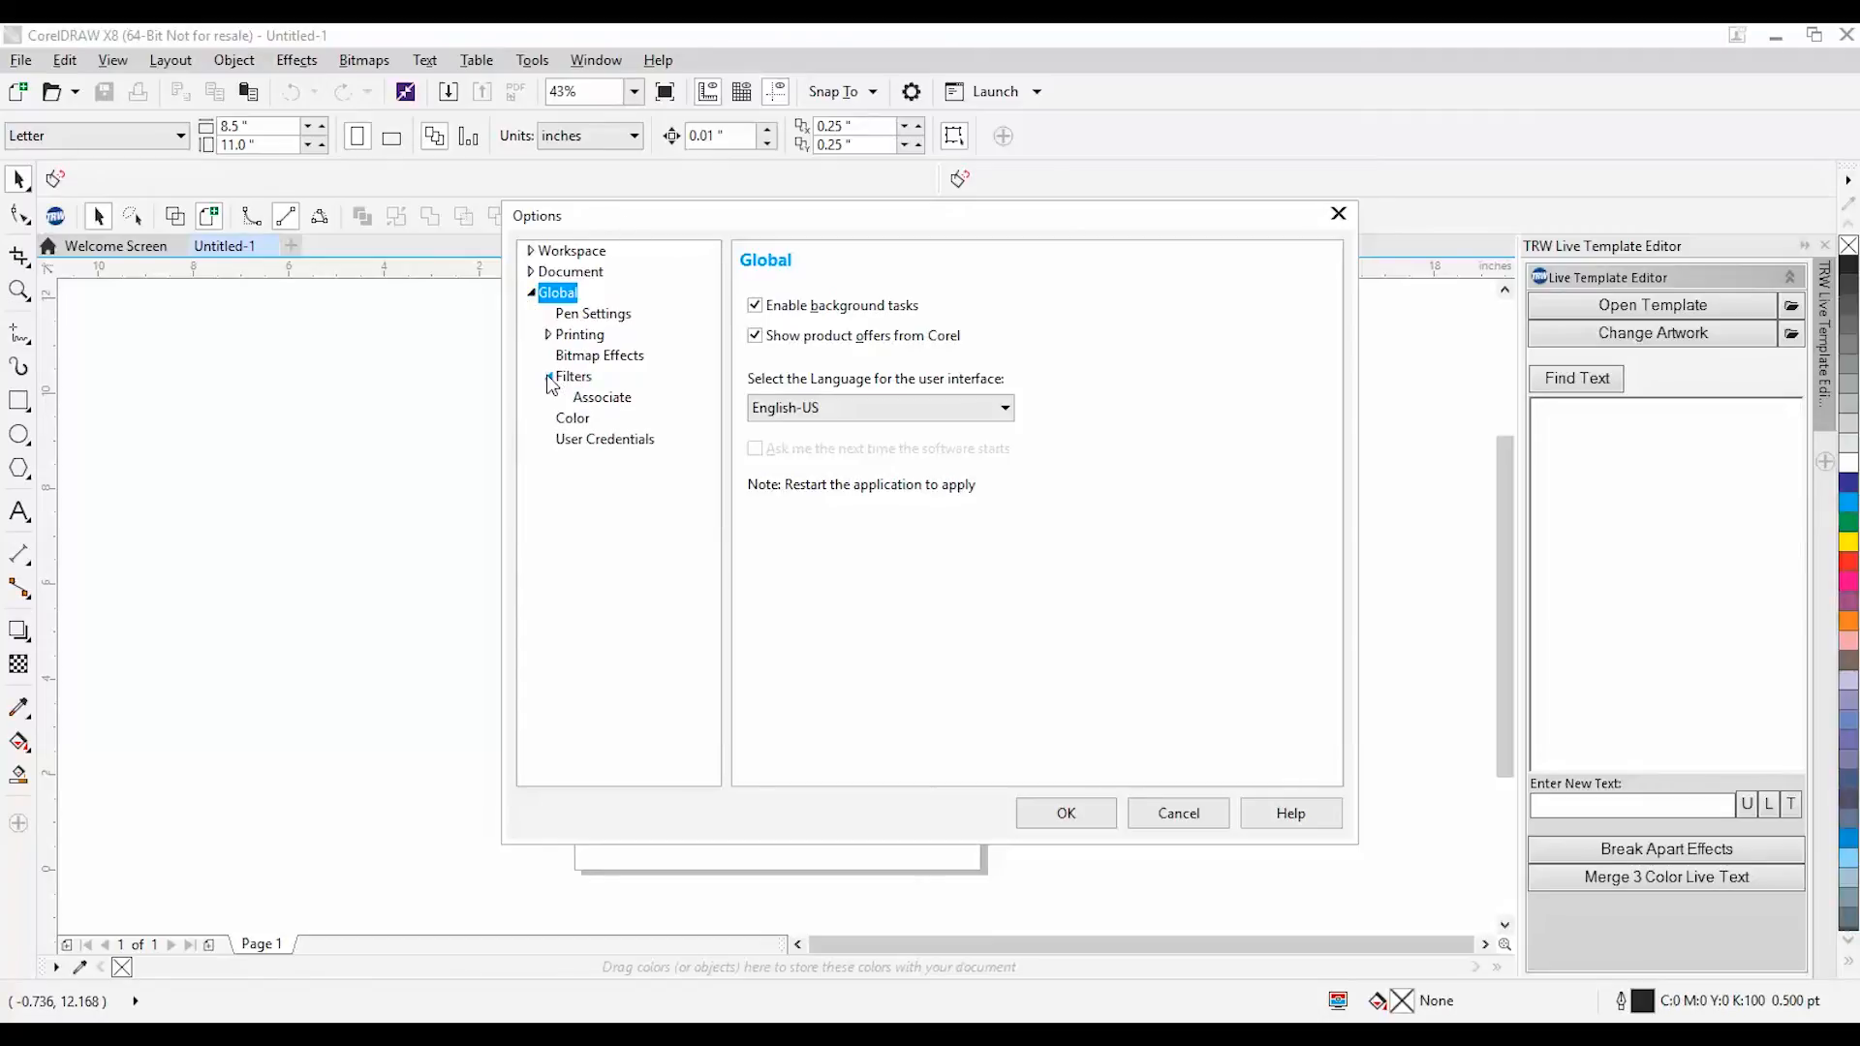
{"action": "left_click", "coordinate": [583, 381]}
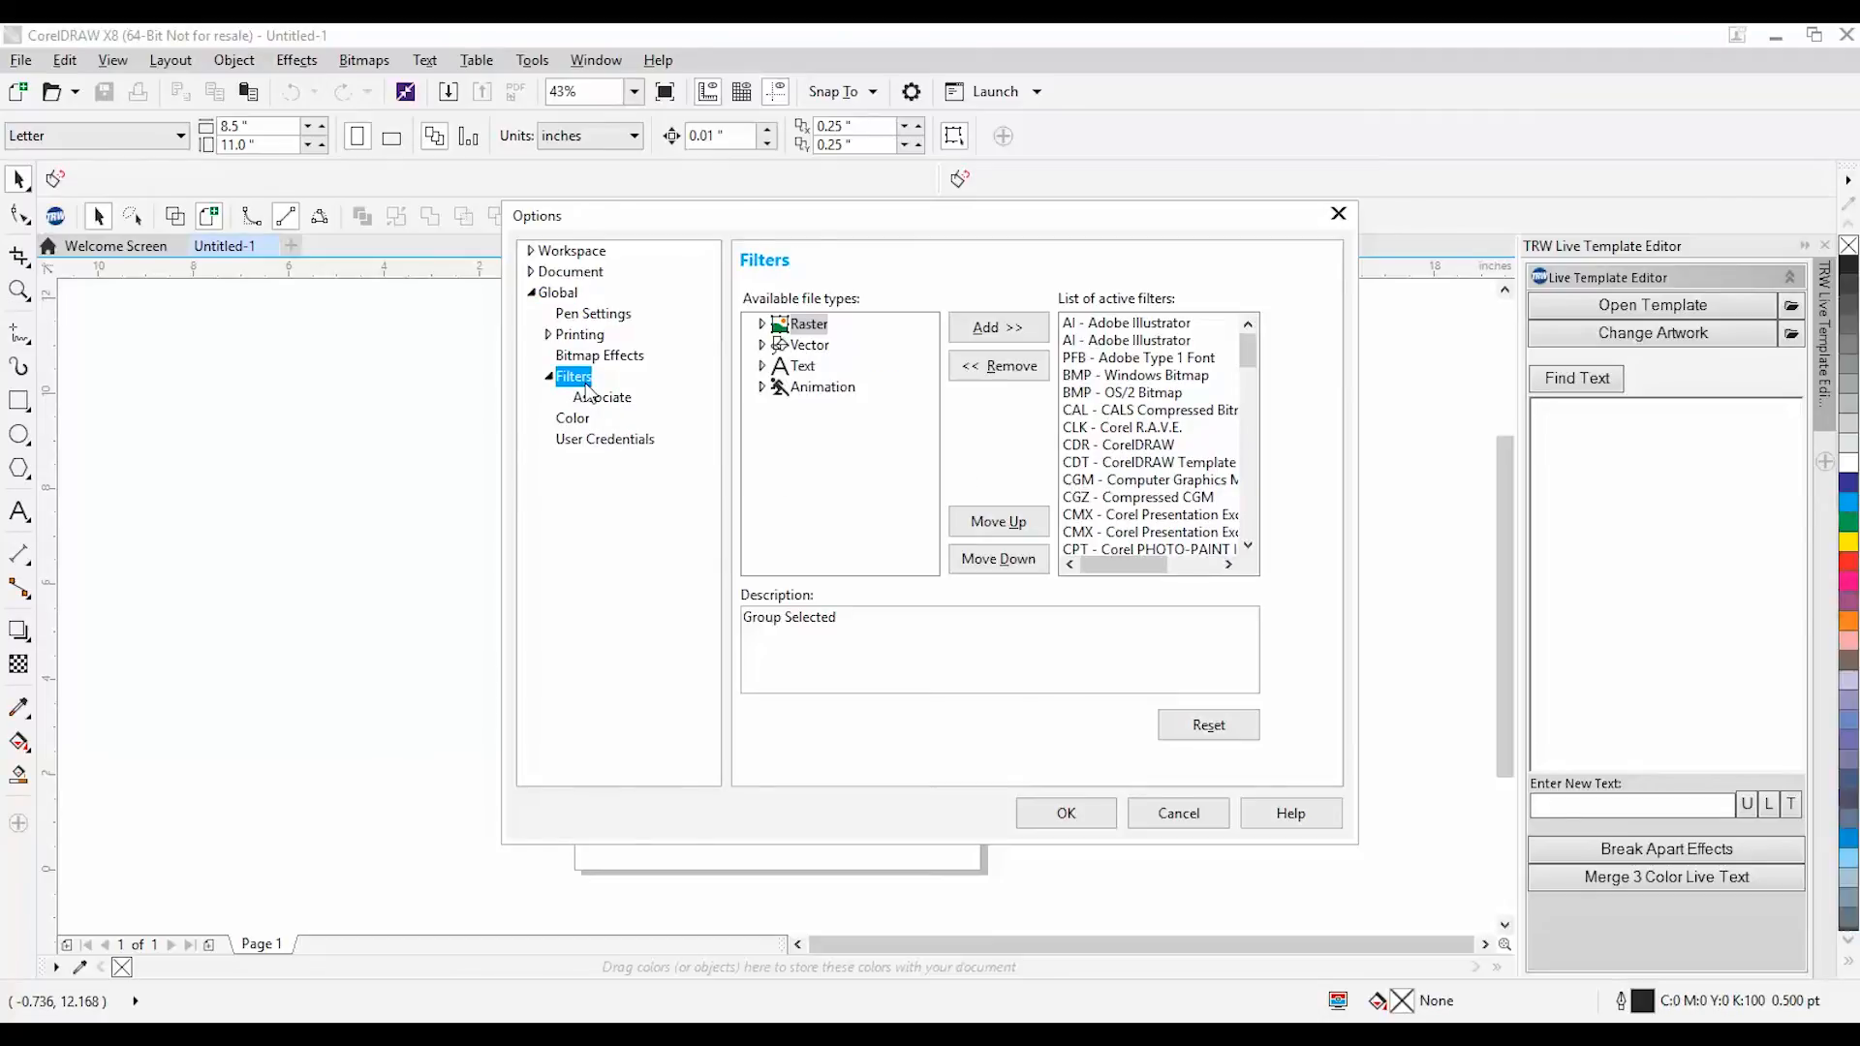
{"action": "left_click", "coordinate": [588, 399]}
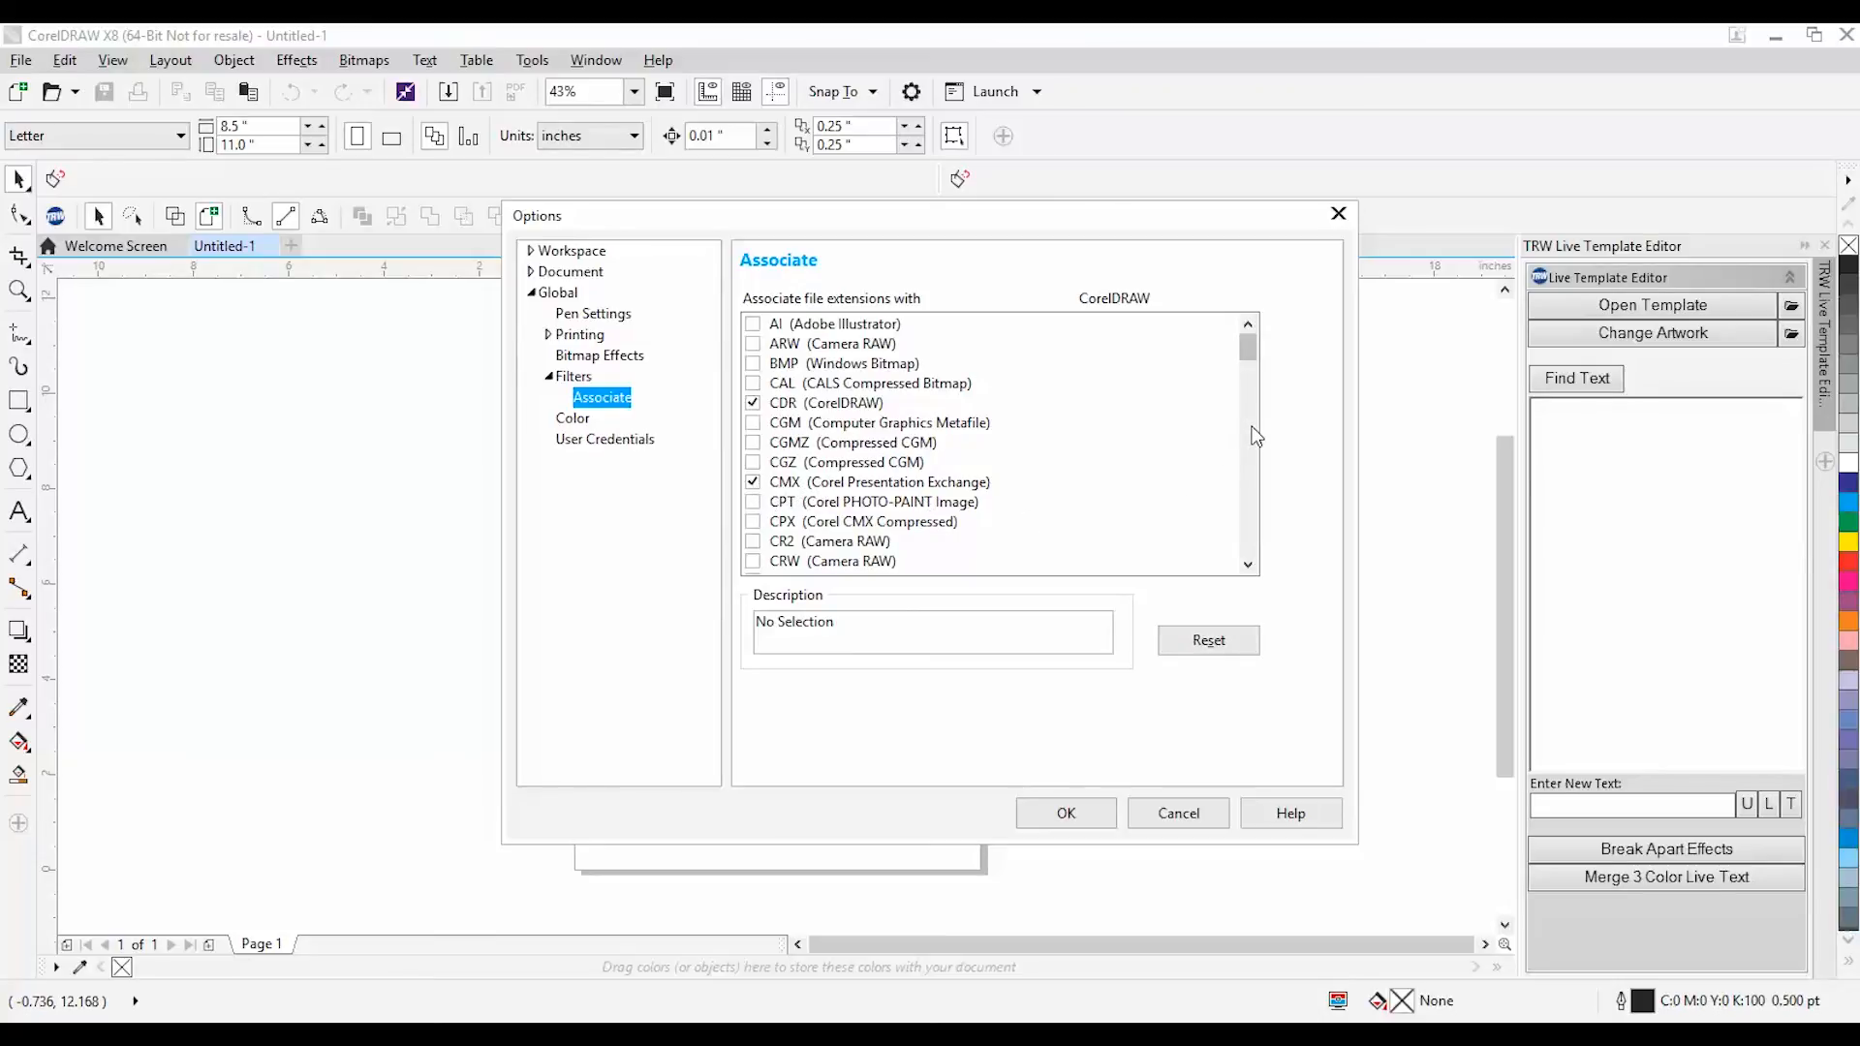
- Make sure the CDR, CMX and CSL file extensions are associated with CorelDRAW and accept the options
{"action": "left_click", "coordinate": [1247, 565]}
{"action": "left_click", "coordinate": [1248, 565]}
{"action": "left_click", "coordinate": [1248, 564]}
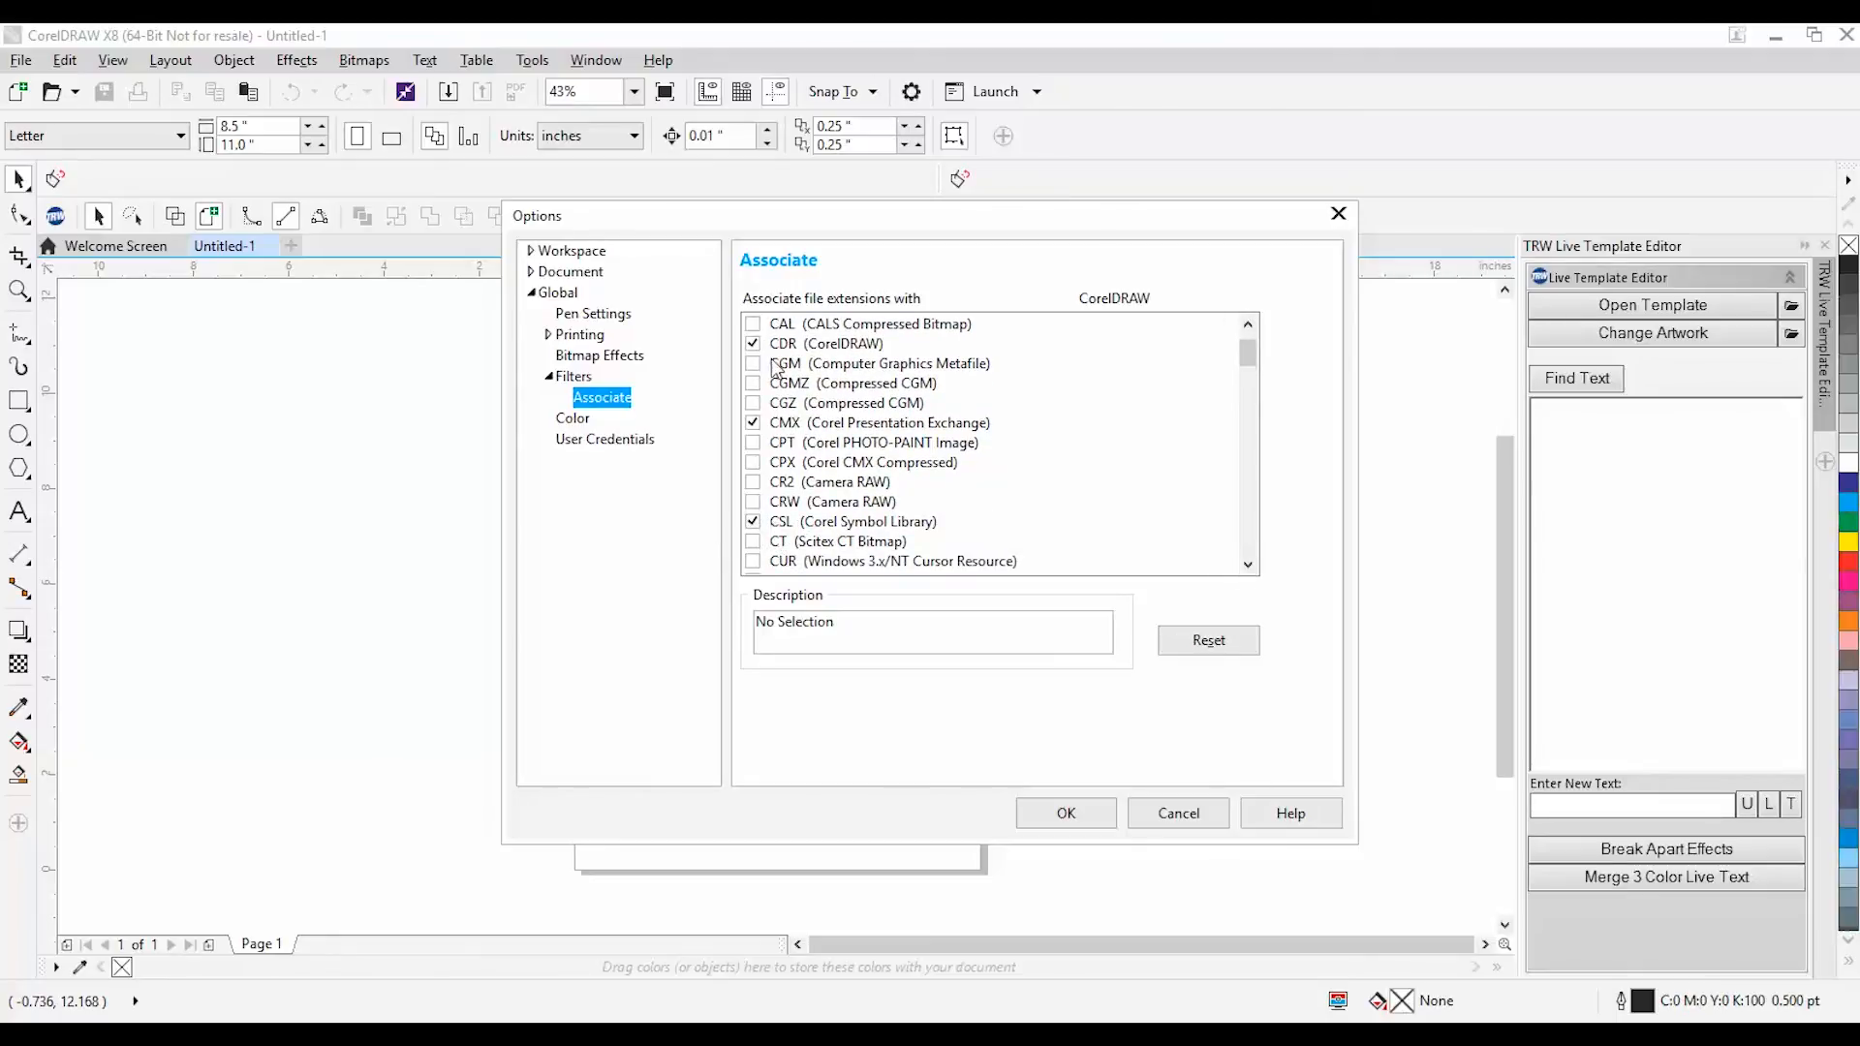
{"action": "left_click", "coordinate": [762, 426]}
{"action": "left_click", "coordinate": [760, 524]}
{"action": "left_click", "coordinate": [754, 524]}
{"action": "left_click", "coordinate": [1071, 810]}
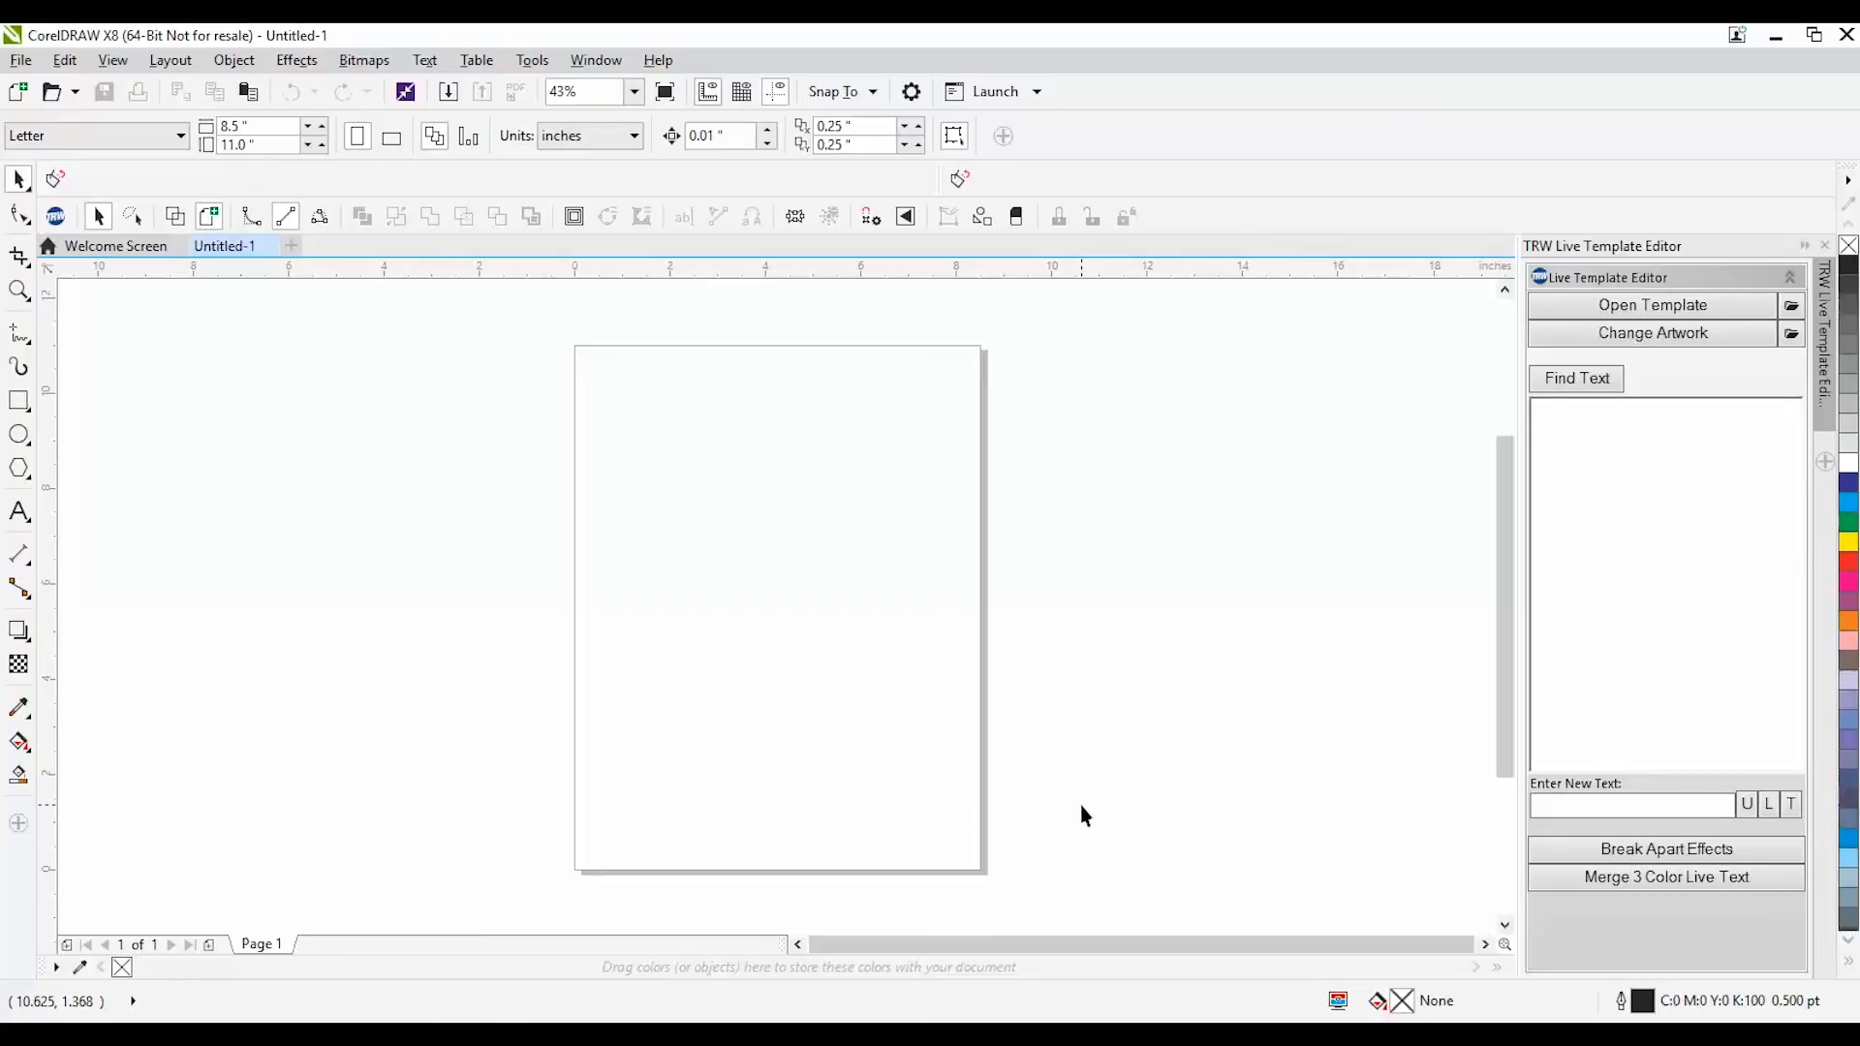
- Browse for a template to open in the TRW Live Templates Volume 1 folder and look through the CDR file thumbnails
{"action": "left_click", "coordinate": [1657, 318]}
{"action": "double_click", "coordinate": [918, 415]}
{"action": "scroll", "coordinate": [1091, 468], "scroll_direction": "down", "scroll_amount": 15}
{"action": "scroll", "coordinate": [1285, 577], "scroll_direction": "down", "scroll_amount": 10}
{"action": "scroll", "coordinate": [1261, 543], "scroll_direction": "down", "scroll_amount": 3}
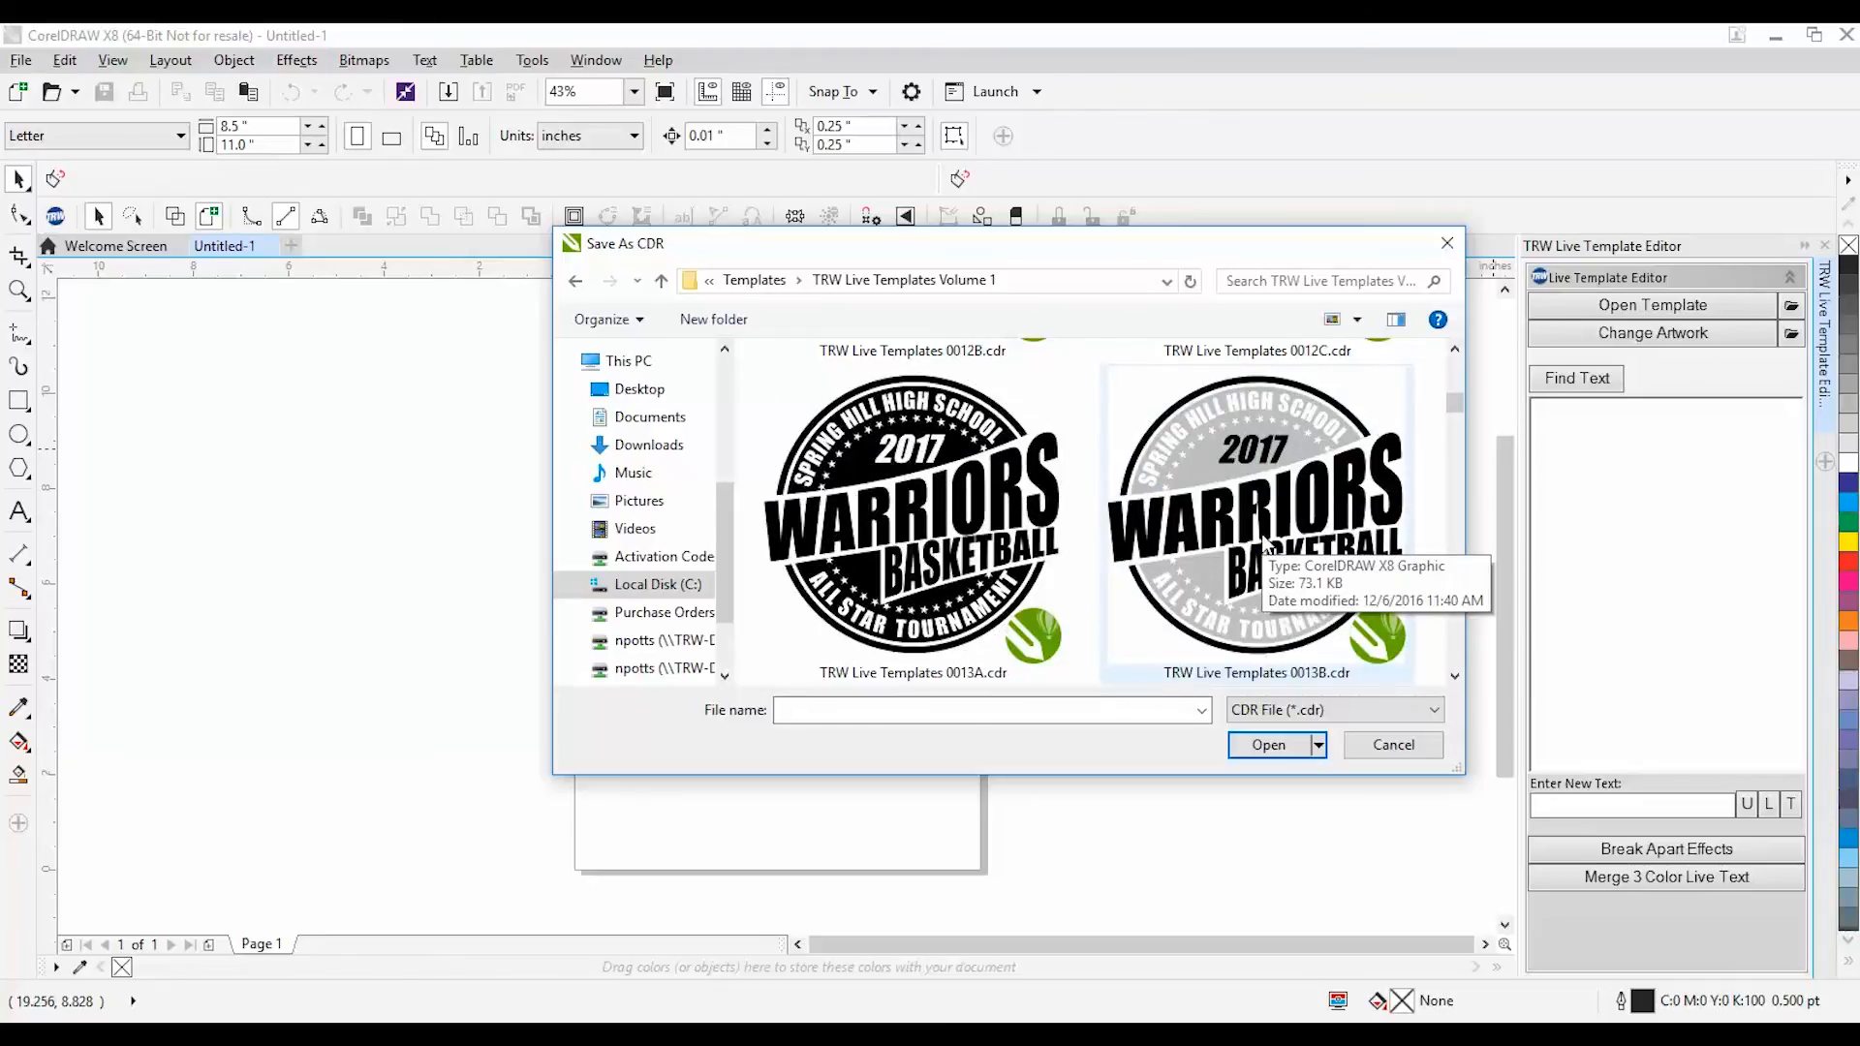